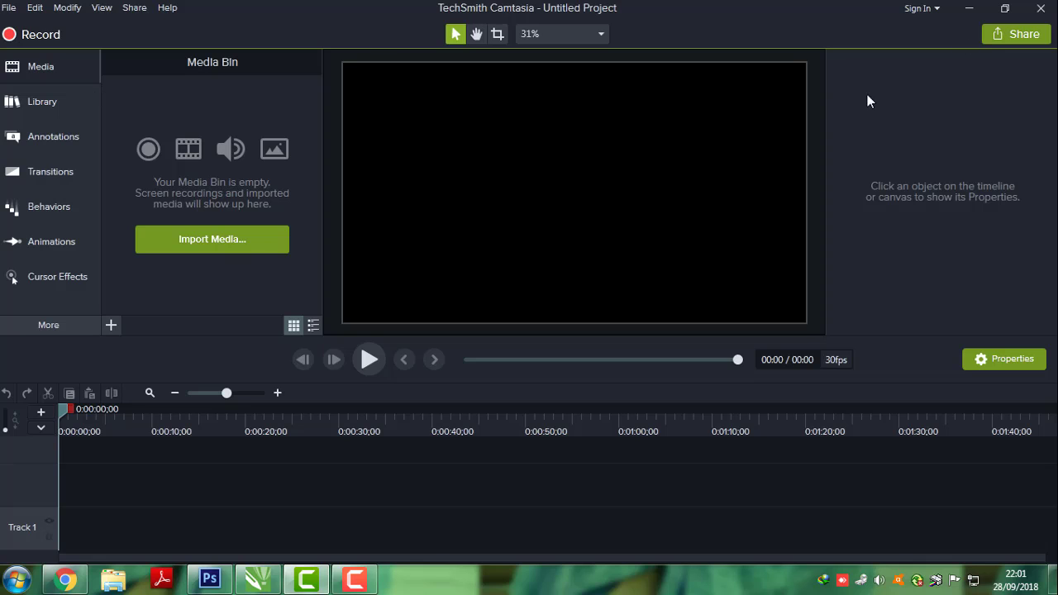
Step: Show the desktop and close the running CorelDRAW X7 session without saving the changes to Untitled-1
{"action": "key", "text": "super+d"}
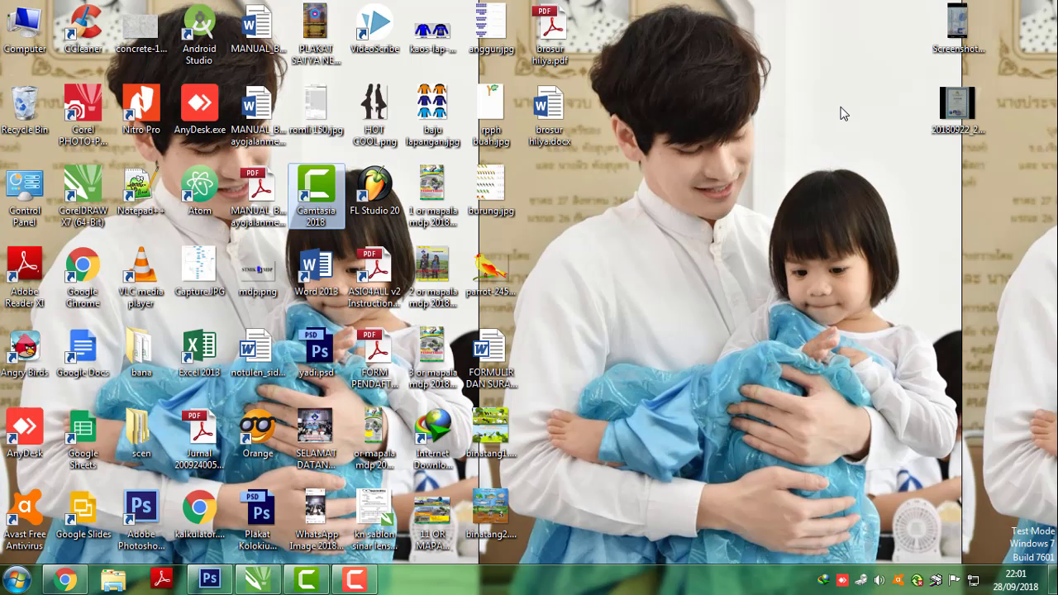
{"action": "right_click", "coordinate": [760, 174]}
{"action": "left_click", "coordinate": [822, 217]}
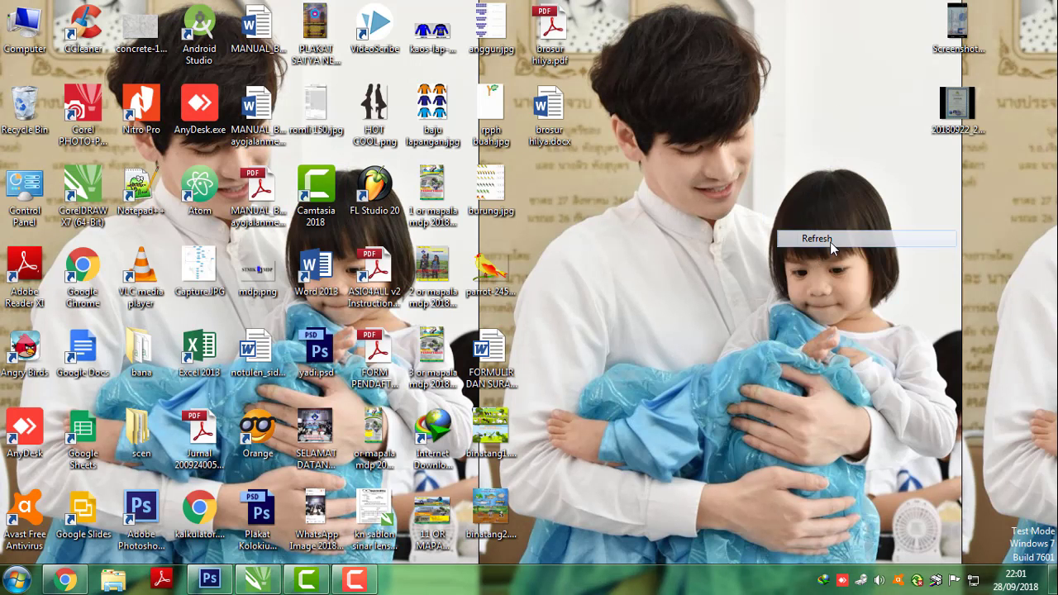
{"action": "mouse_move", "coordinate": [308, 588]}
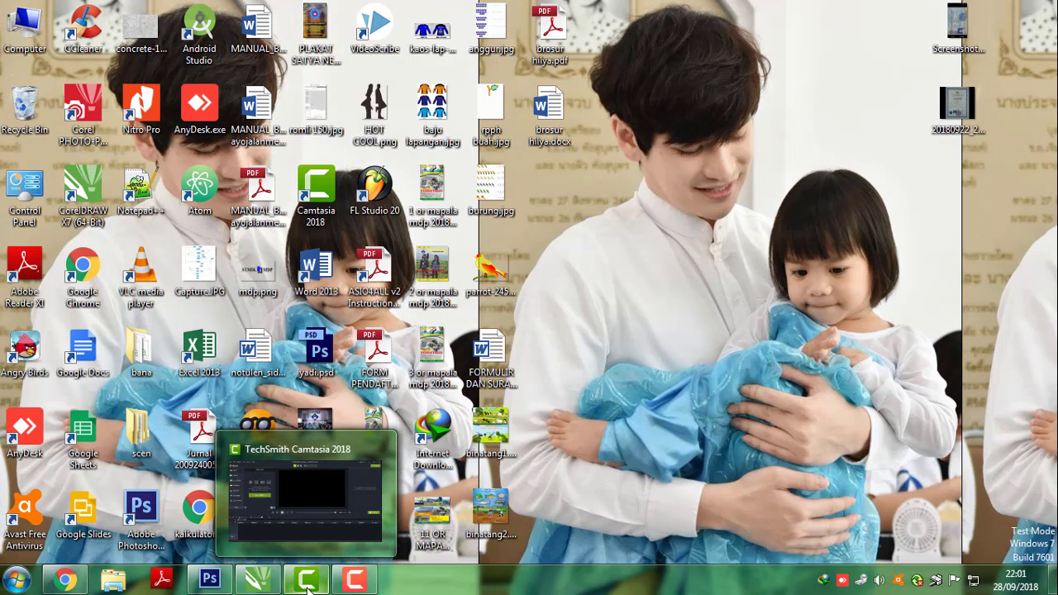
{"action": "right_click", "coordinate": [258, 580]}
{"action": "left_click", "coordinate": [246, 539]}
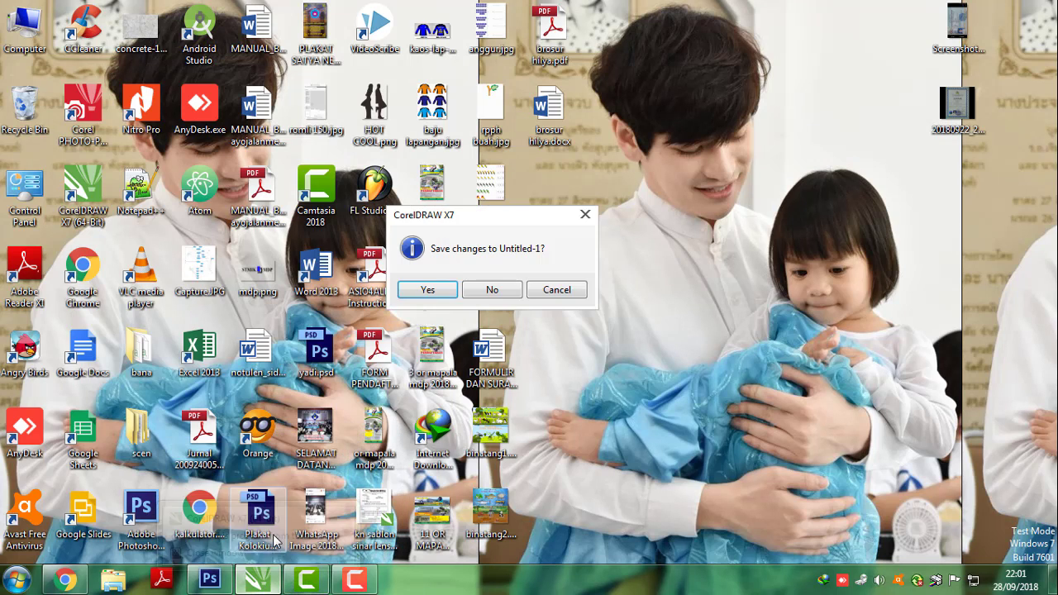
{"action": "left_click", "coordinate": [494, 290]}
{"action": "right_click", "coordinate": [776, 232]}
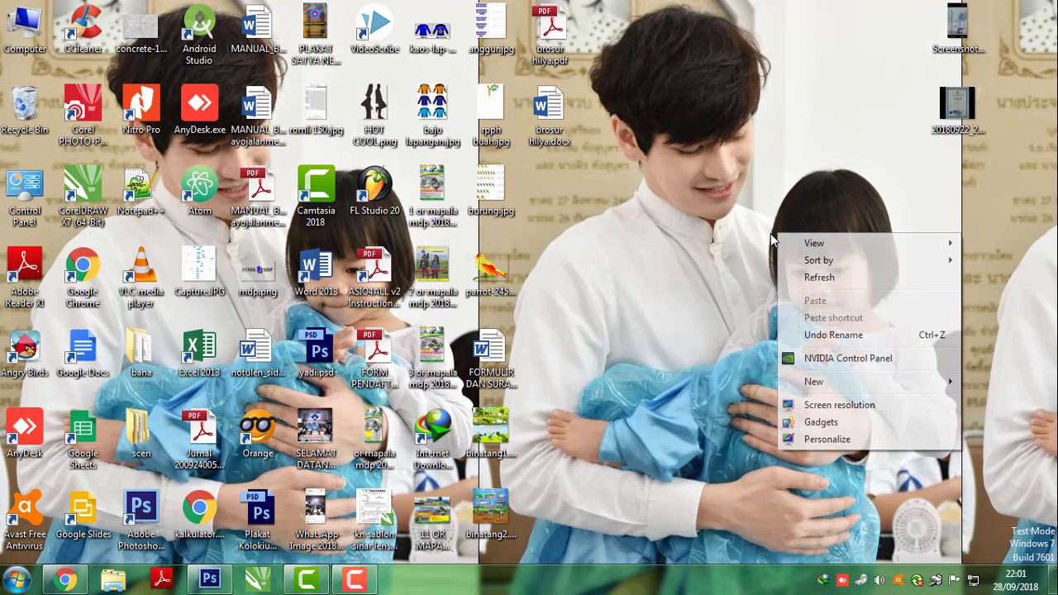
{"action": "left_click", "coordinate": [818, 285]}
{"action": "right_click", "coordinate": [711, 241]}
{"action": "left_click", "coordinate": [780, 286]}
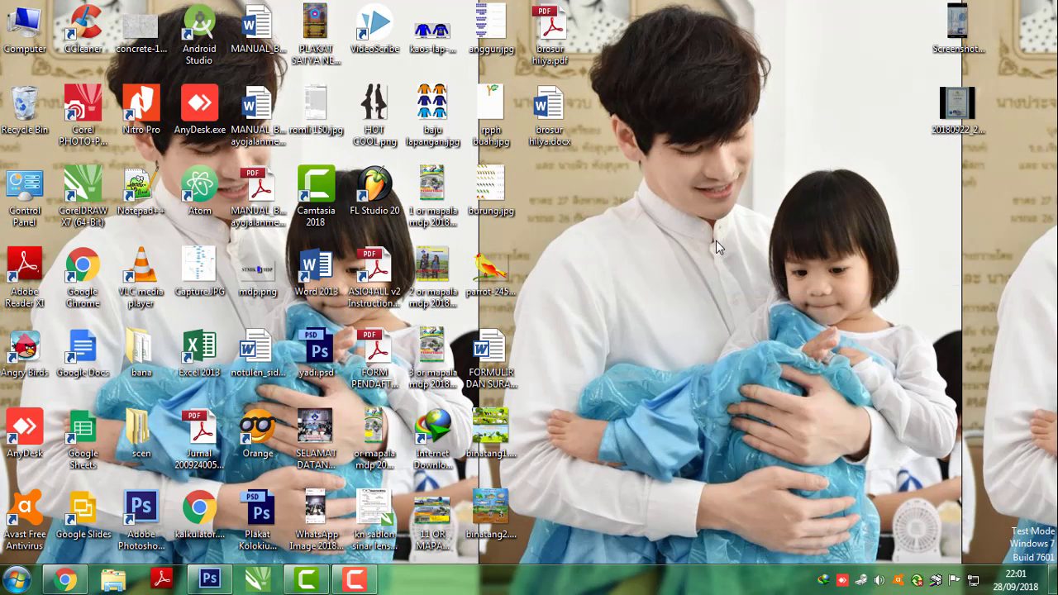
{"action": "right_click", "coordinate": [716, 239]}
{"action": "left_click", "coordinate": [755, 286]}
{"action": "right_click", "coordinate": [706, 245]}
{"action": "left_click", "coordinate": [758, 289]}
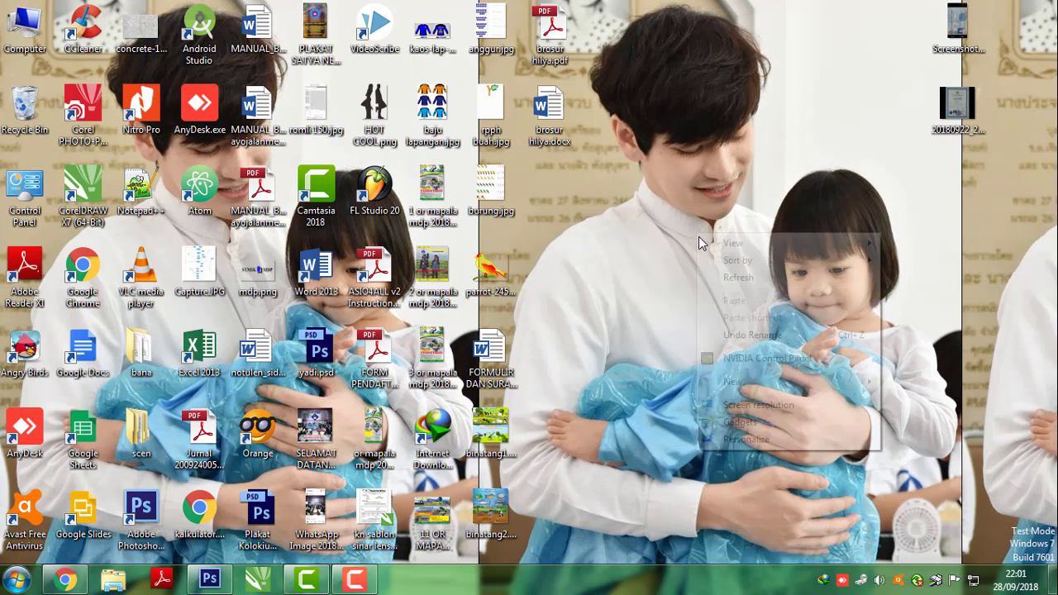
{"action": "right_click", "coordinate": [698, 237]}
{"action": "left_click", "coordinate": [749, 278]}
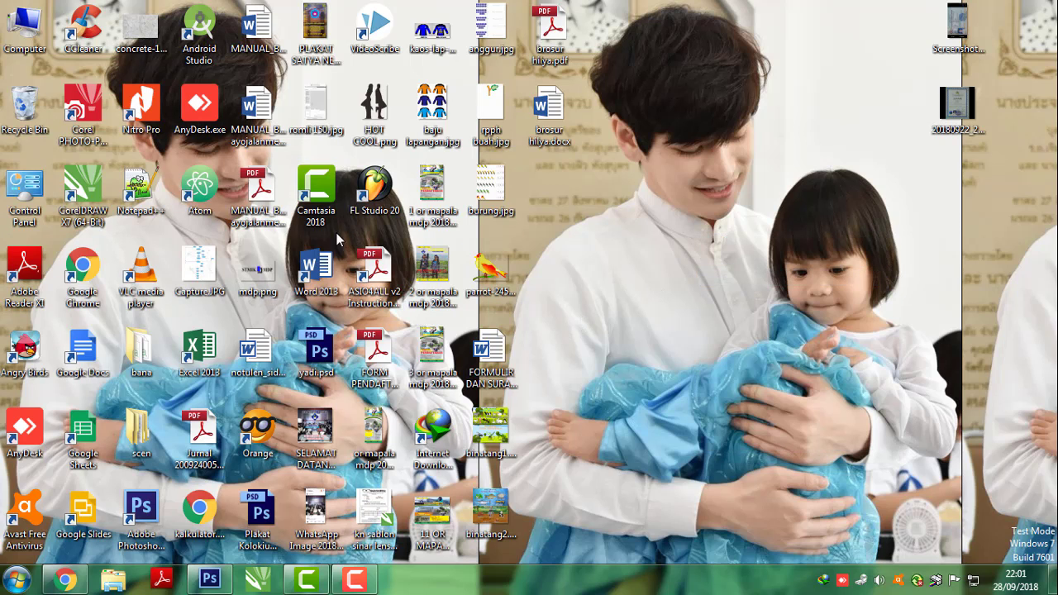
Step: Launch CorelDRAW X7 from the desktop and maximize its window
{"action": "left_click", "coordinate": [87, 191]}
{"action": "double_click", "coordinate": [86, 192]}
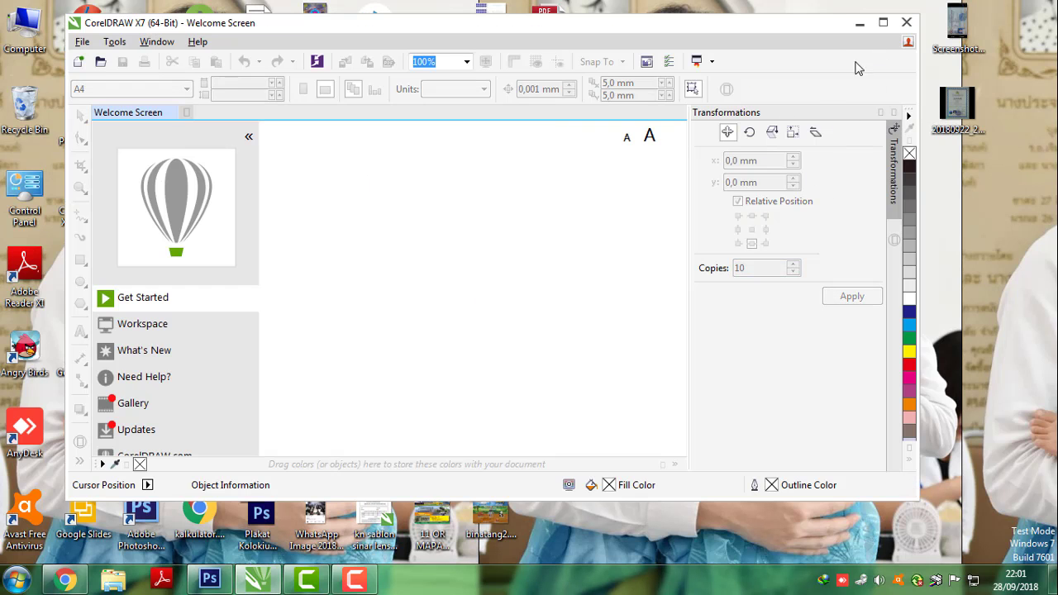
{"action": "left_click", "coordinate": [882, 22]}
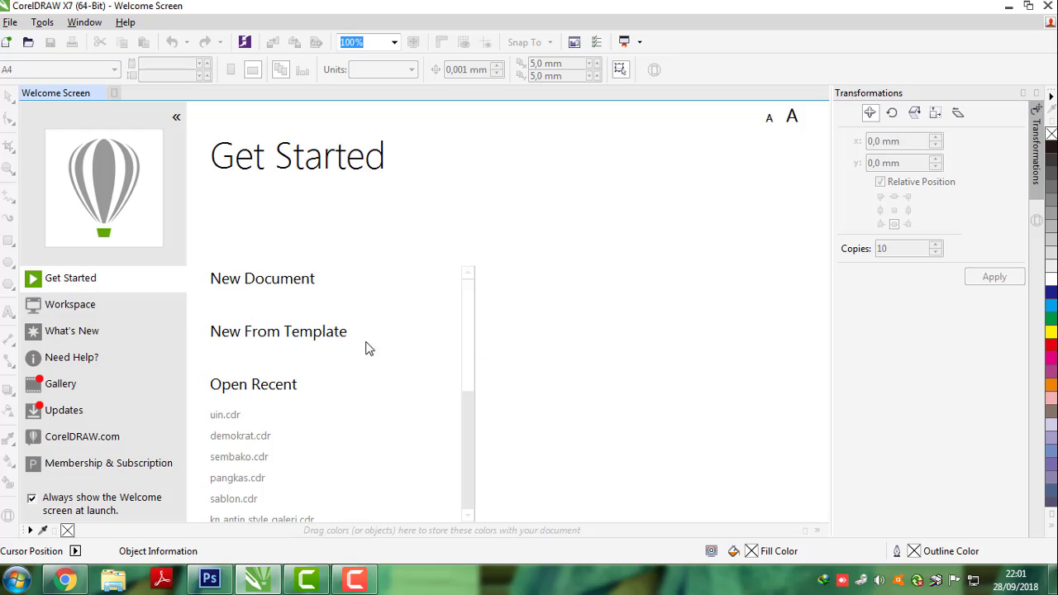
Step: Begin a new document with A4 page size and millimeters as the unit
{"action": "left_click", "coordinate": [283, 286]}
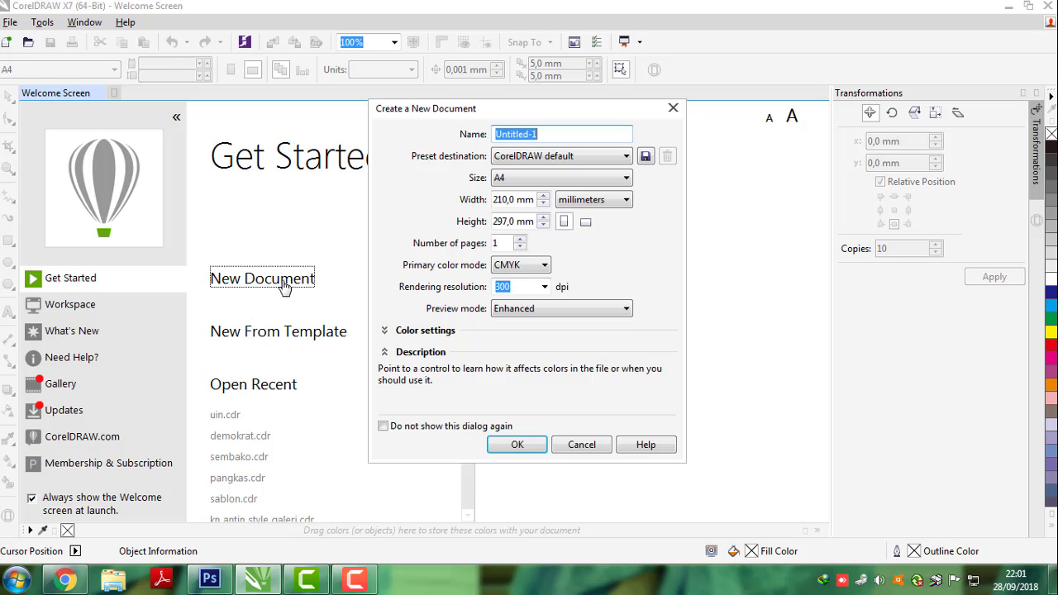
{"action": "left_click", "coordinate": [627, 177]}
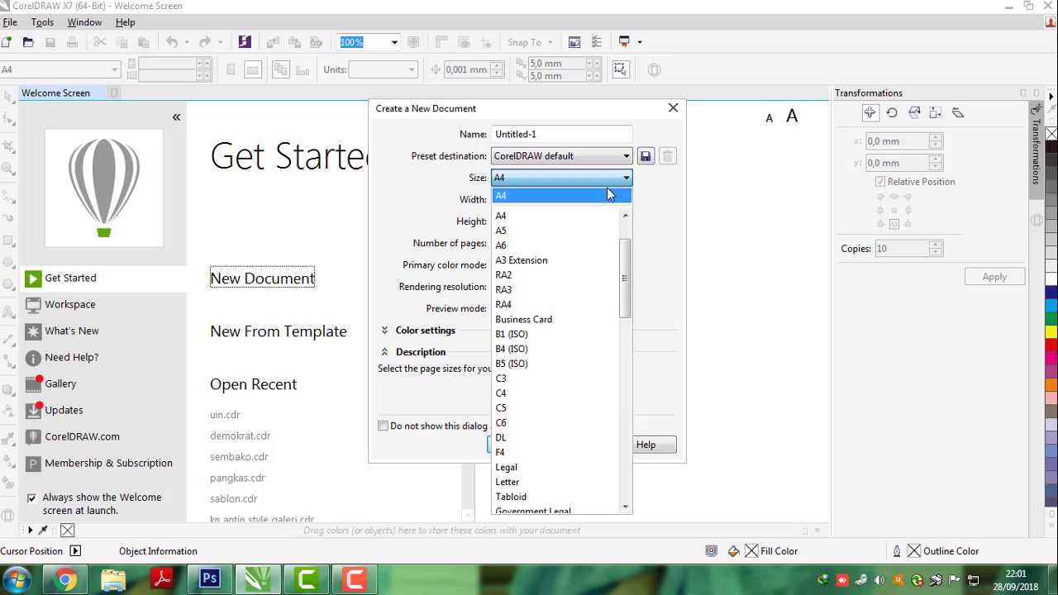
{"action": "left_click", "coordinate": [555, 196]}
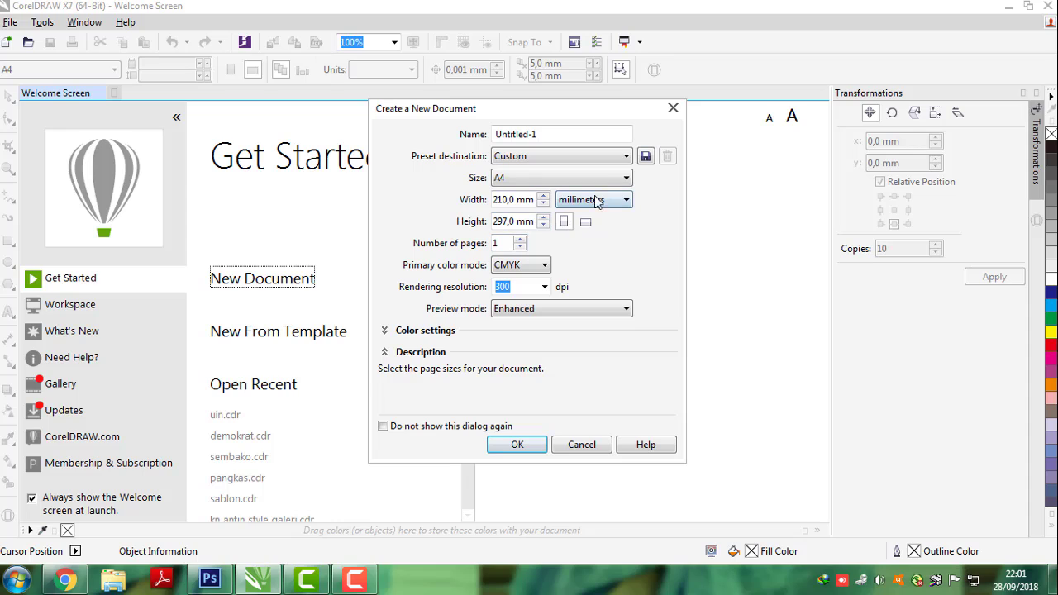
{"action": "left_click", "coordinate": [596, 200]}
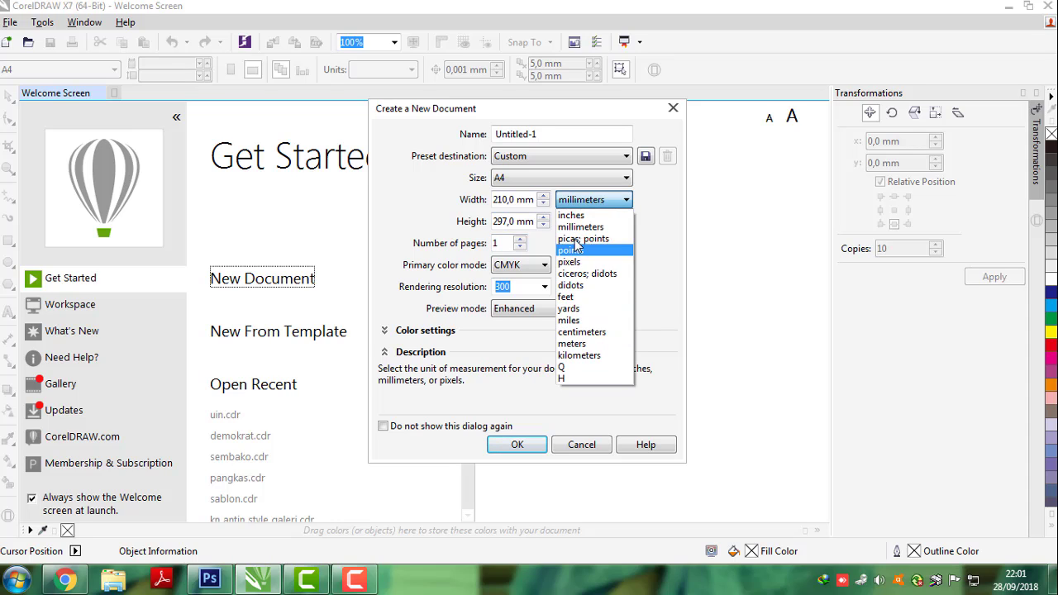
{"action": "left_click", "coordinate": [581, 226]}
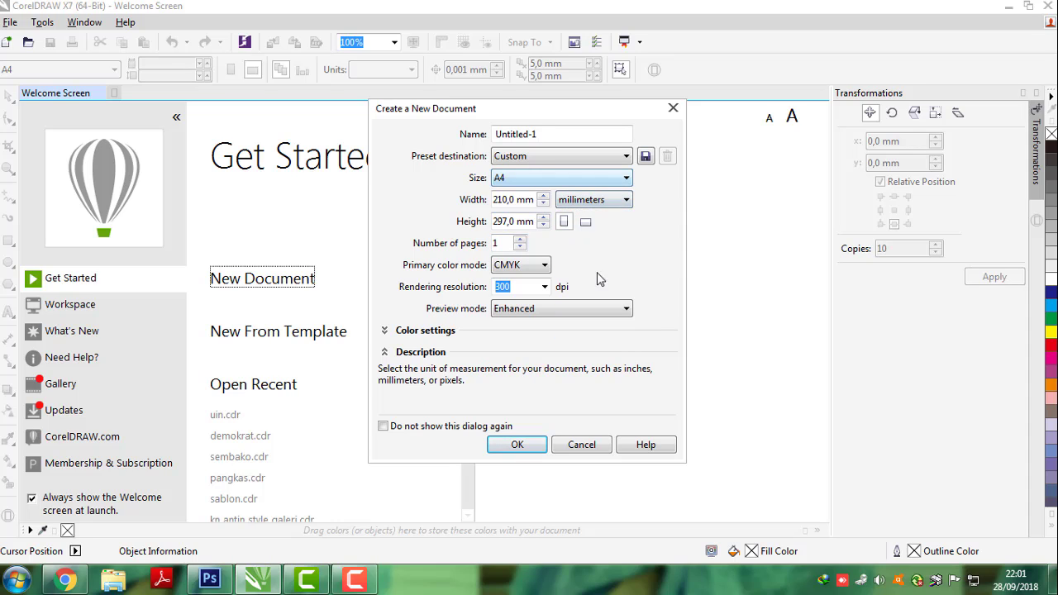
Step: Set the rendering resolution to 300 dpi and the primary color mode to CMYK, and create the document
{"action": "left_click", "coordinate": [545, 287]}
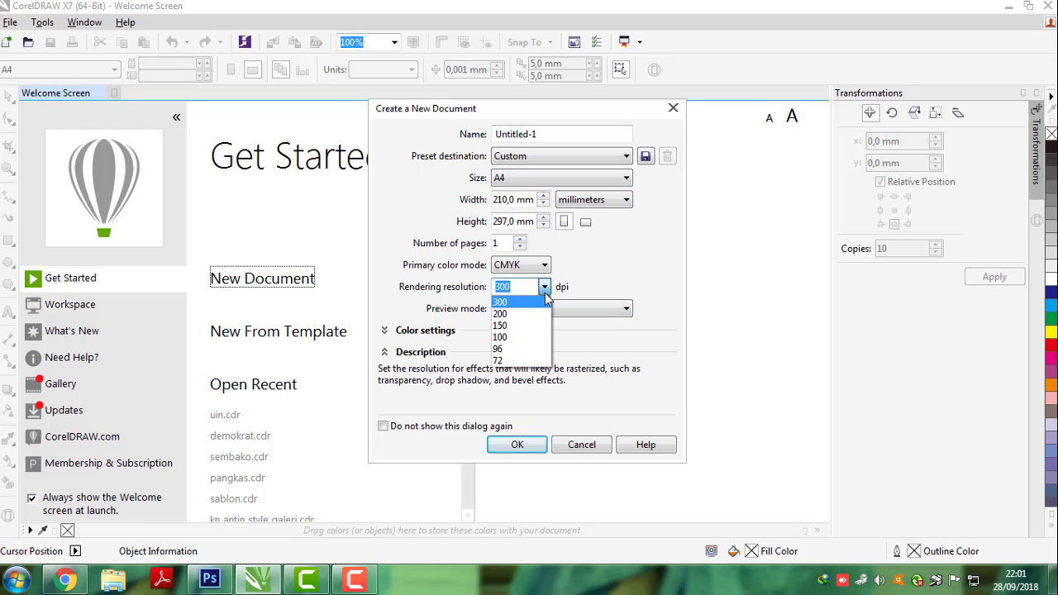
{"action": "left_click", "coordinate": [541, 298]}
{"action": "left_click", "coordinate": [545, 265]}
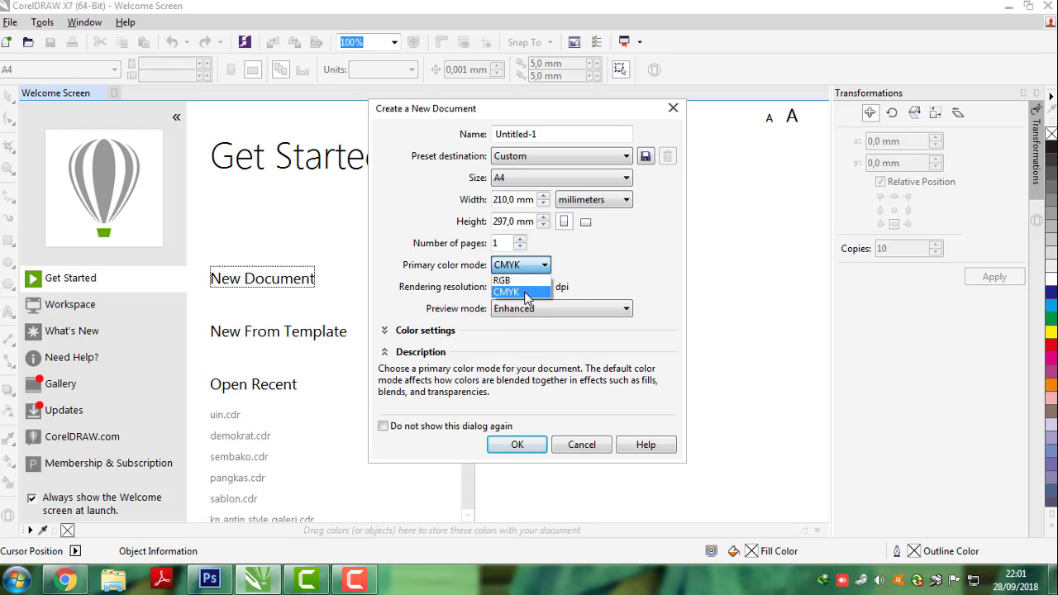
{"action": "left_click", "coordinate": [527, 293]}
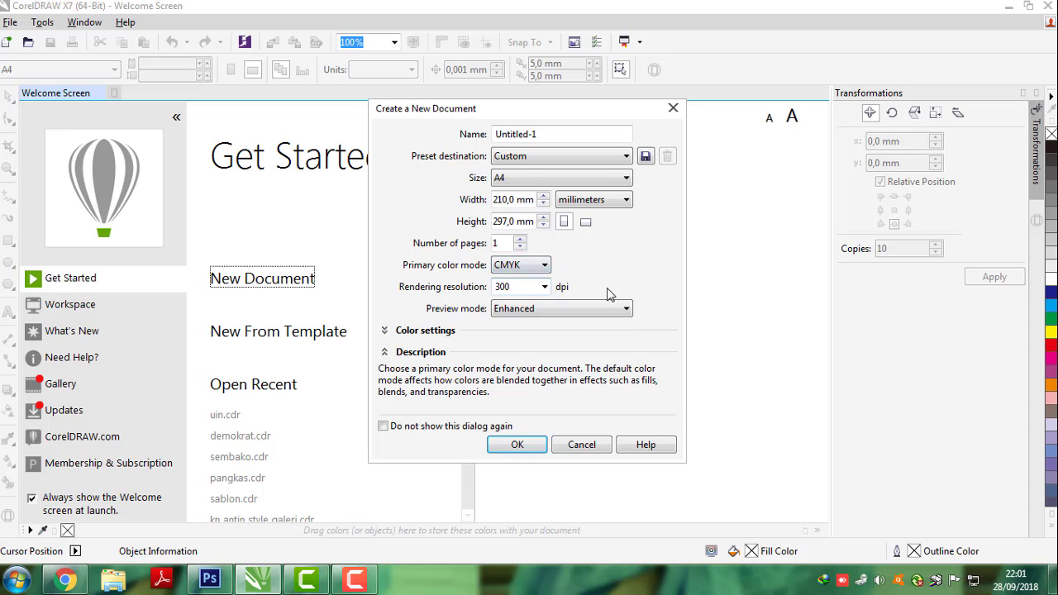
{"action": "left_click", "coordinate": [517, 446]}
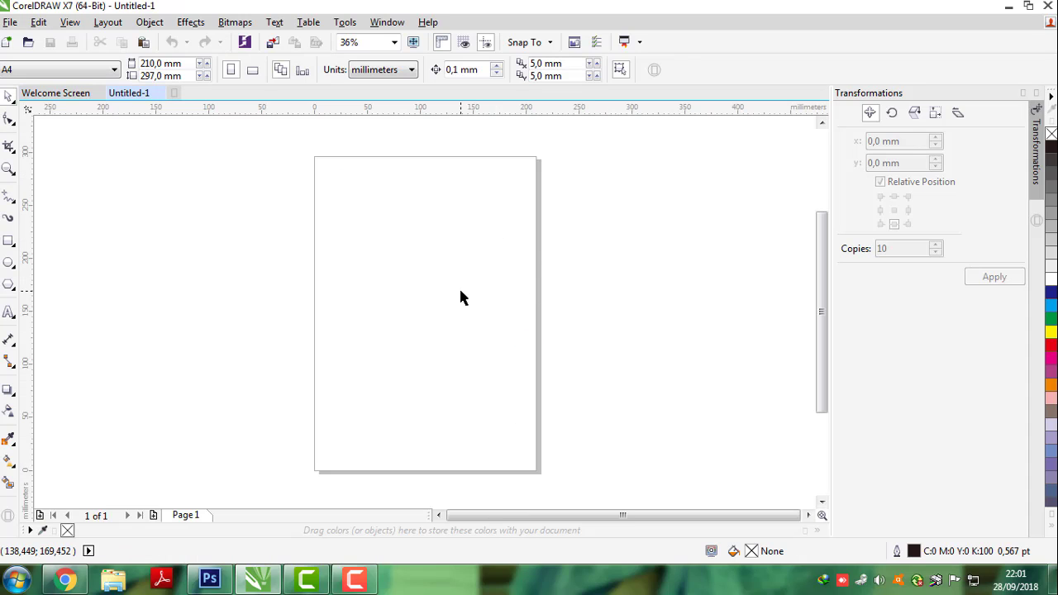
{"action": "left_click", "coordinate": [49, 69]}
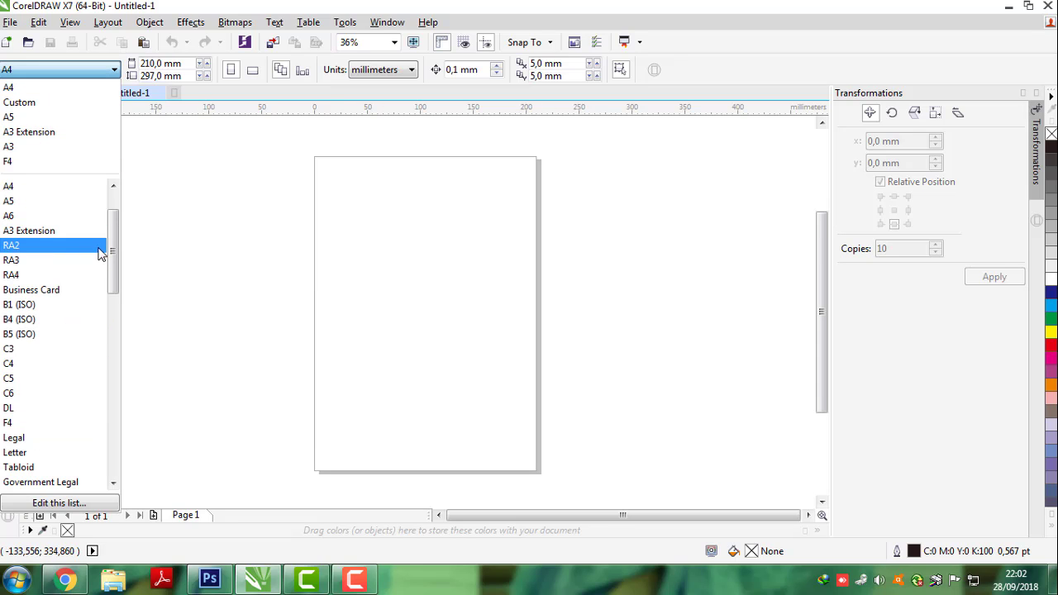
{"action": "left_click_drag", "start_coordinate": [112, 252], "coordinate": [116, 177]}
{"action": "left_click", "coordinate": [134, 221]}
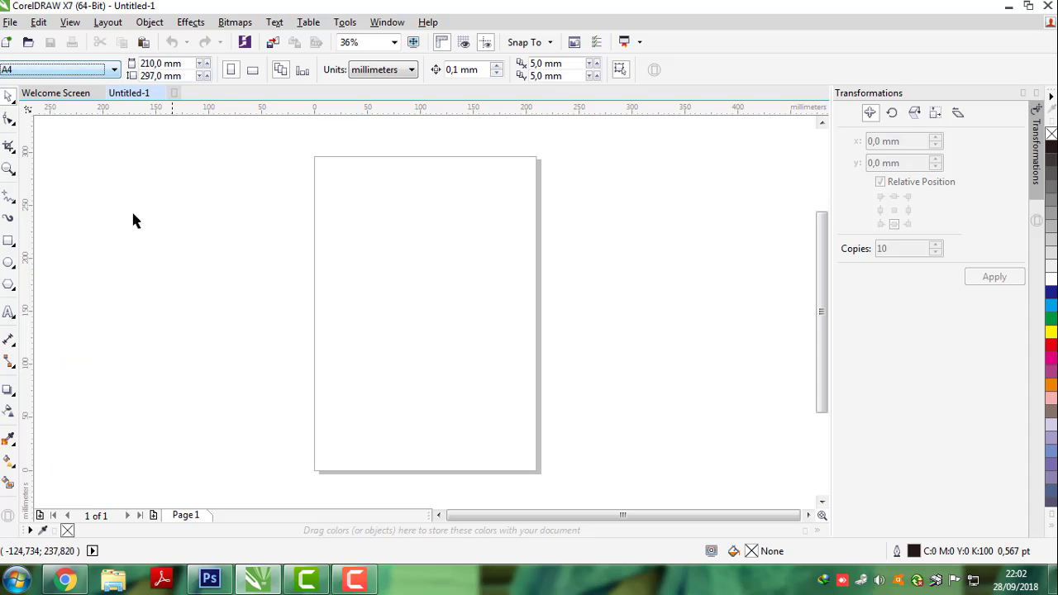
Step: Try switching the A4 page between landscape and portrait, and leave it in landscape orientation
{"action": "left_click", "coordinate": [254, 72]}
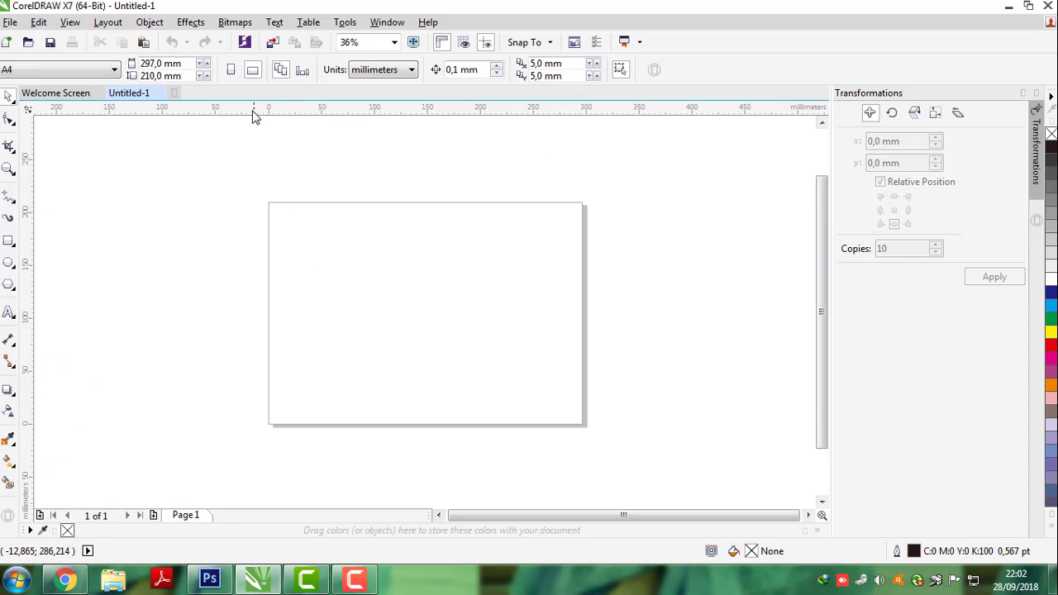
{"action": "left_click", "coordinate": [230, 71]}
{"action": "left_click", "coordinate": [254, 72]}
{"action": "left_click", "coordinate": [232, 71]}
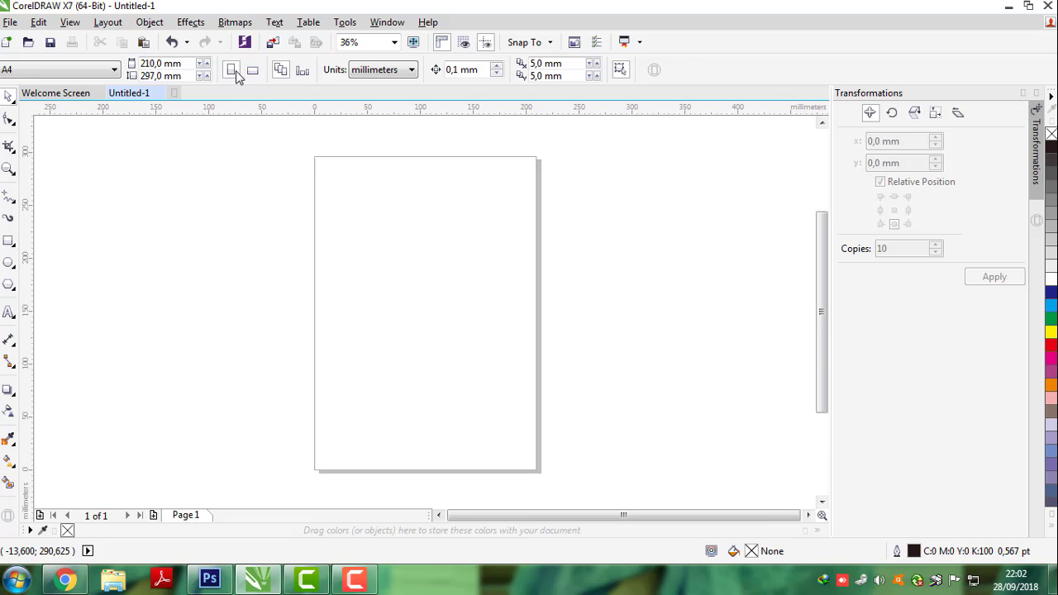
{"action": "left_click", "coordinate": [254, 72]}
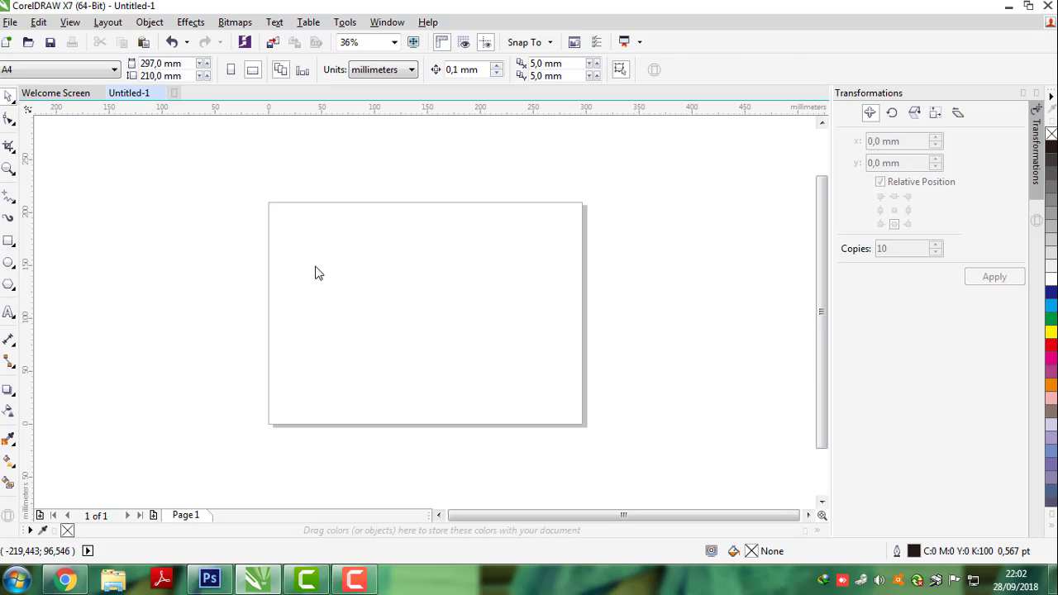
Step: Add artistic text reading "selamat datang di" in 72 pt Arial on the upper part of the page
{"action": "key", "text": "F8"}
{"action": "left_click", "coordinate": [367, 250]}
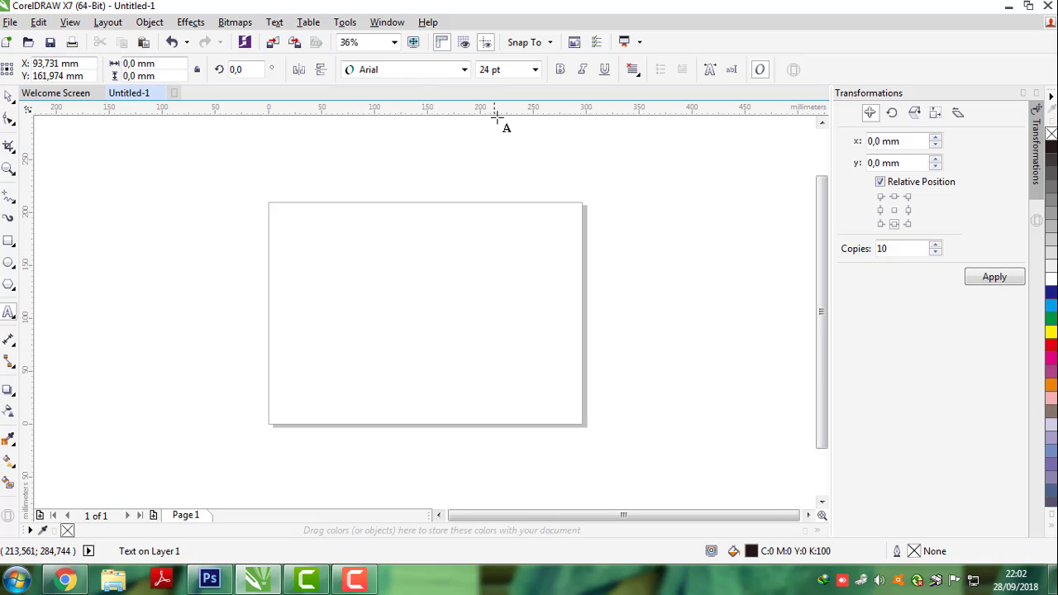
{"action": "left_click", "coordinate": [535, 70]}
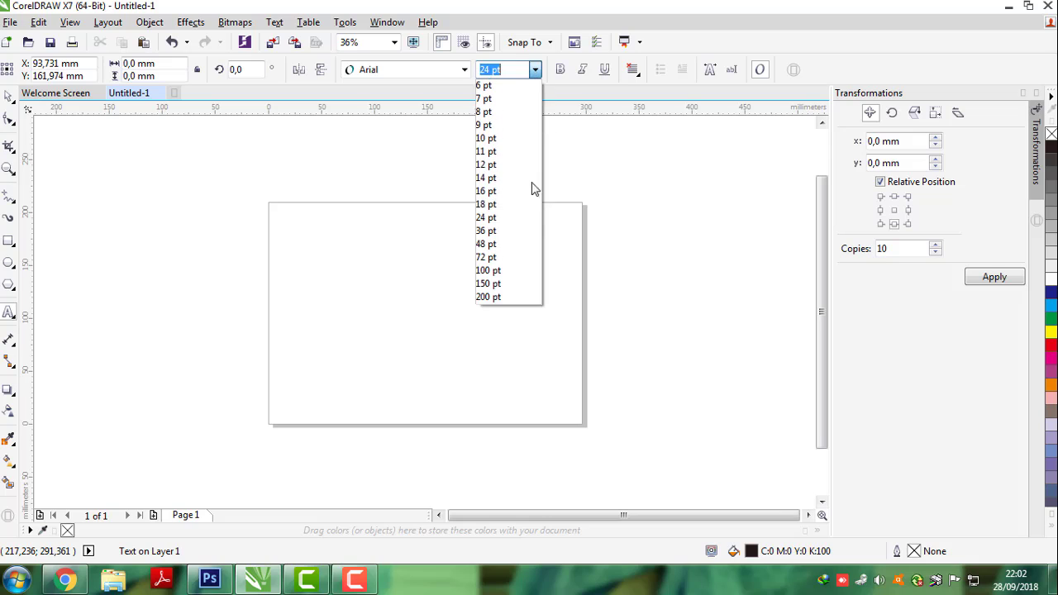
{"action": "left_click", "coordinate": [494, 257]}
{"action": "type", "text": "se"}
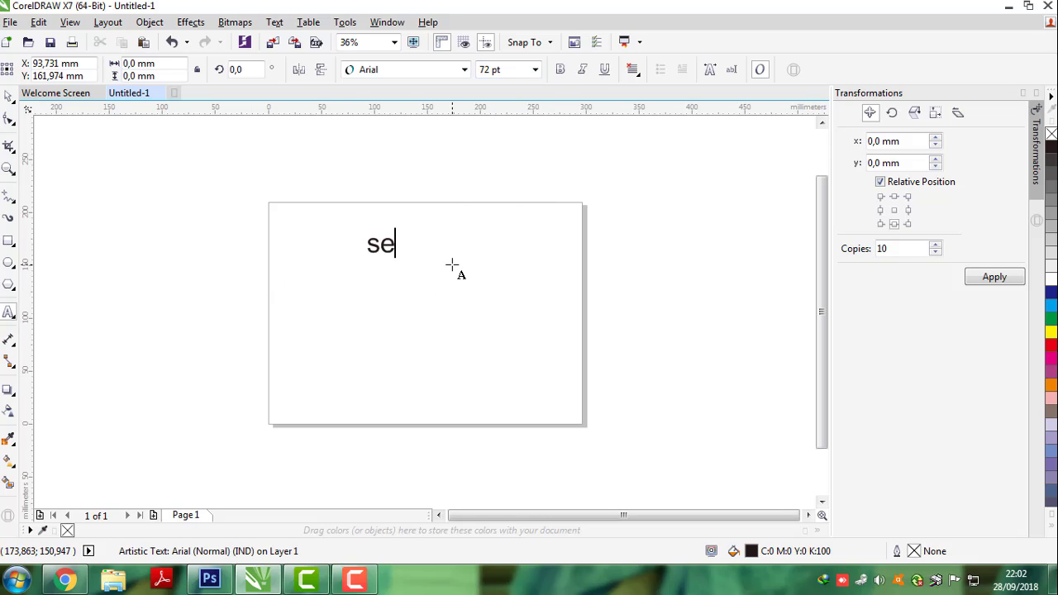
{"action": "type", "text": "lamat data"}
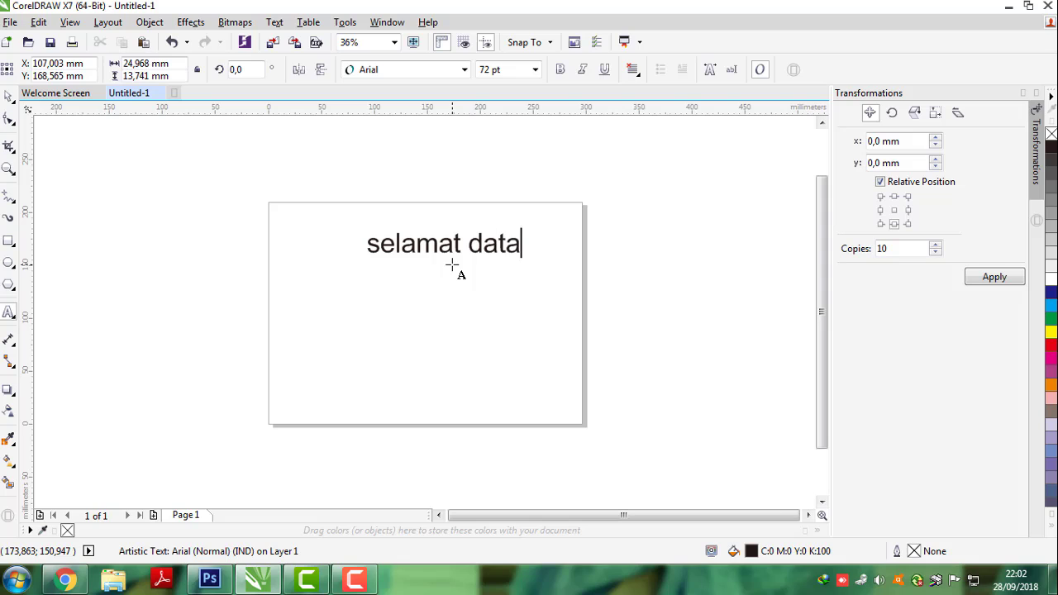
{"action": "type", "text": "ng di"}
{"action": "key", "text": "Escape"}
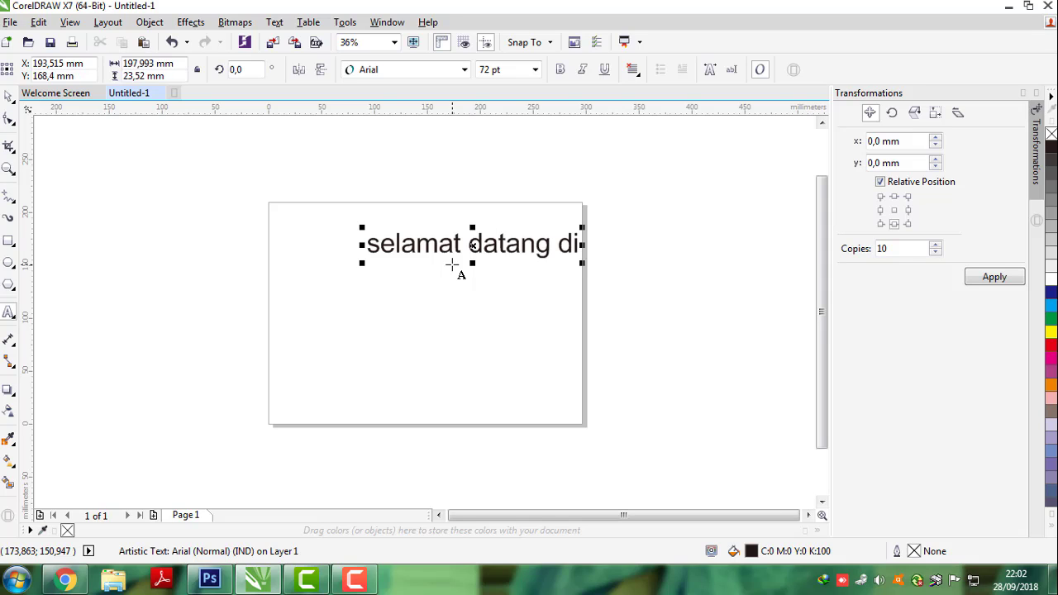
Step: Continue the text with a second line "corel draw...." and a third line "!!!"
{"action": "type", "text": "core"}
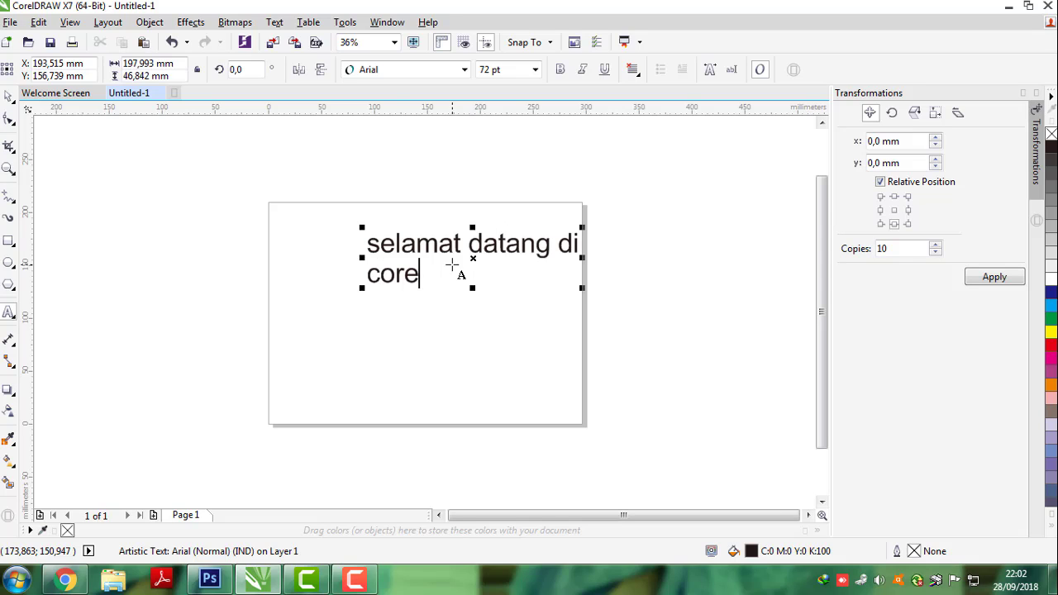
{"action": "type", "text": "l daraw"}
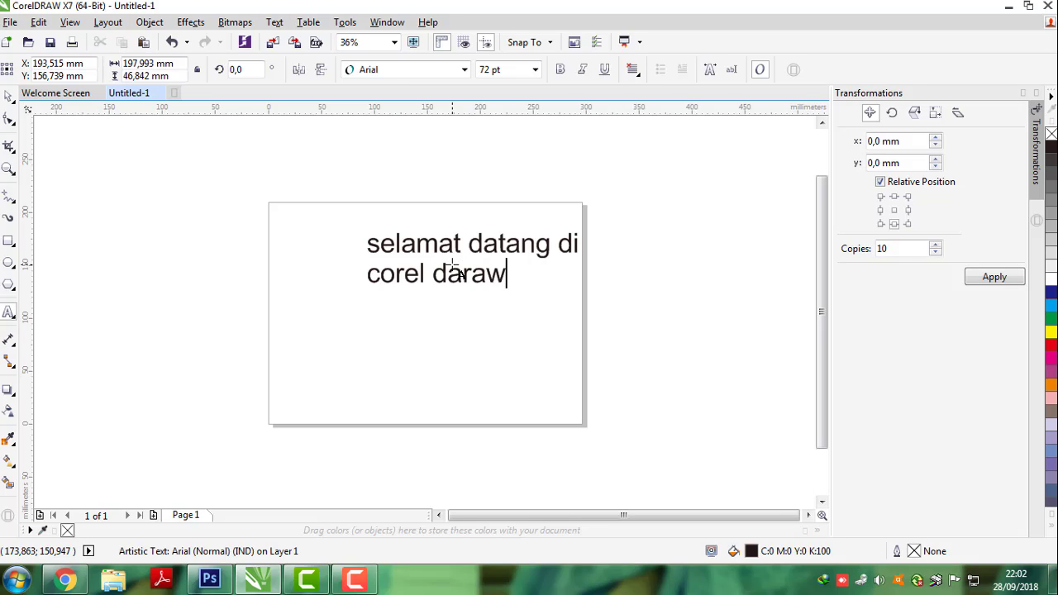
{"action": "key", "text": "BackSpace"}
{"action": "key", "text": "BackSpace"}
{"action": "key", "text": "Escape"}
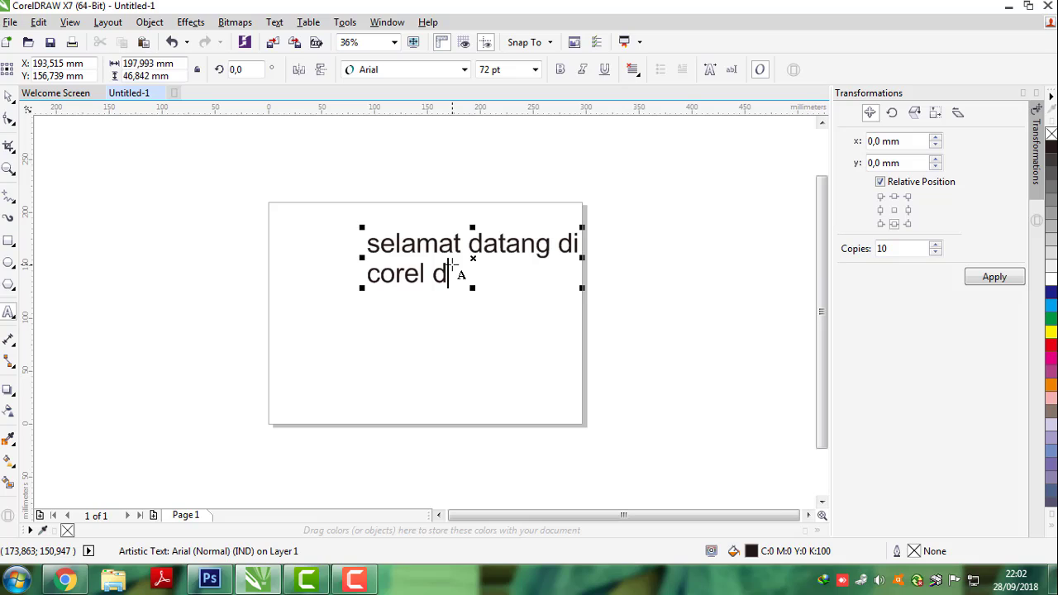
{"action": "type", "text": "raw...."}
{"action": "key", "text": "Escape"}
{"action": "key", "text": "Return"}
{"action": "type", "text": "!!!"}
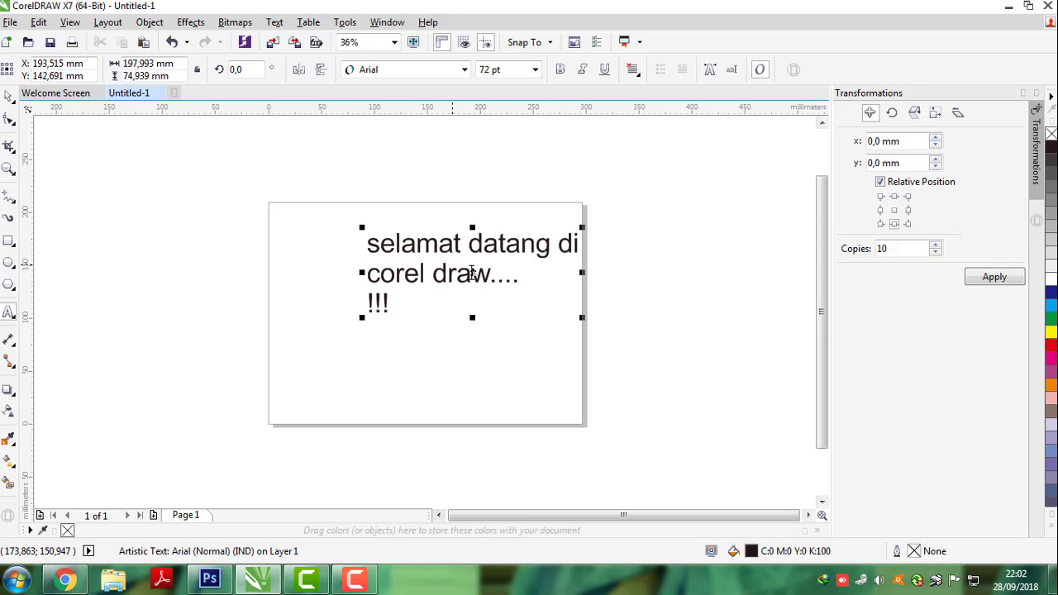
Step: Finish the text entry and select the whole text object with the Pick tool
{"action": "left_click", "coordinate": [570, 359]}
{"action": "left_click", "coordinate": [6, 98]}
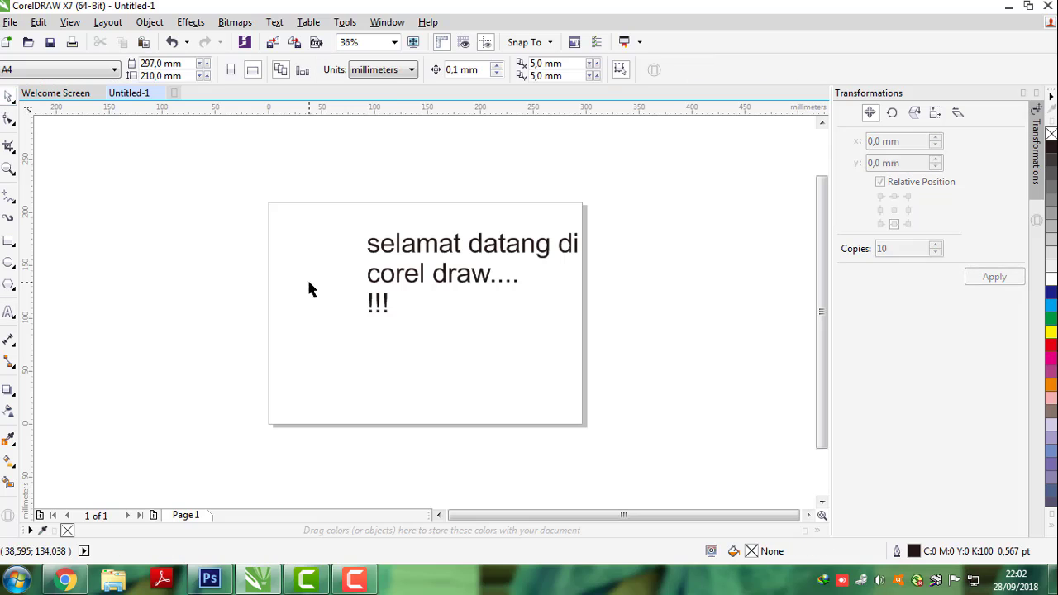
{"action": "left_click", "coordinate": [482, 254]}
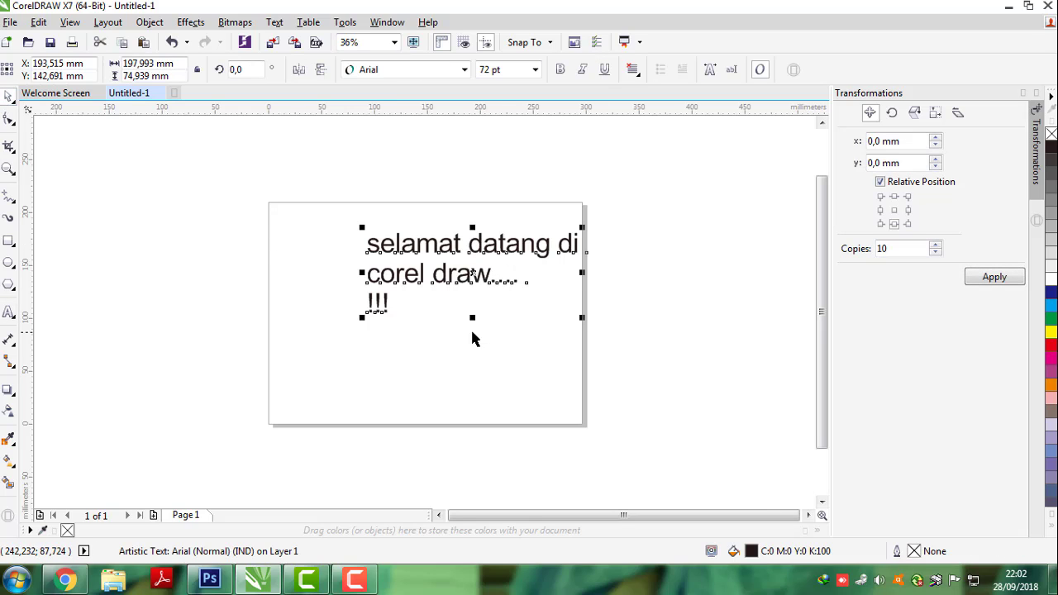
Step: Center the three-line text on the page and try its Center, Right, Full Justify and Force Justify alignments, ending on Center
{"action": "left_click_drag", "start_coordinate": [466, 304], "coordinate": [418, 343]}
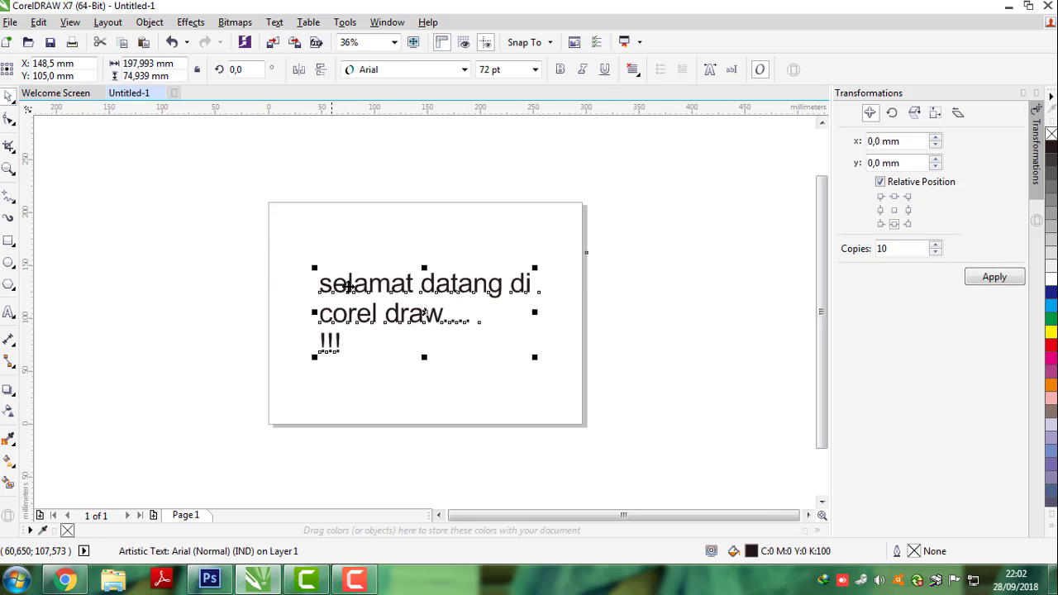
{"action": "left_click", "coordinate": [633, 72]}
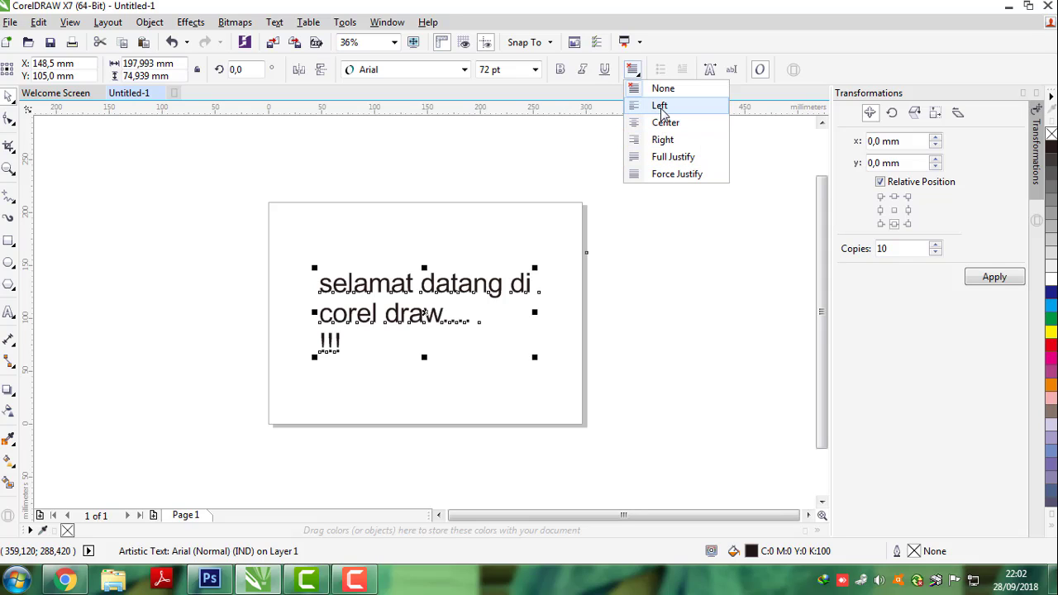
{"action": "left_click", "coordinate": [665, 124]}
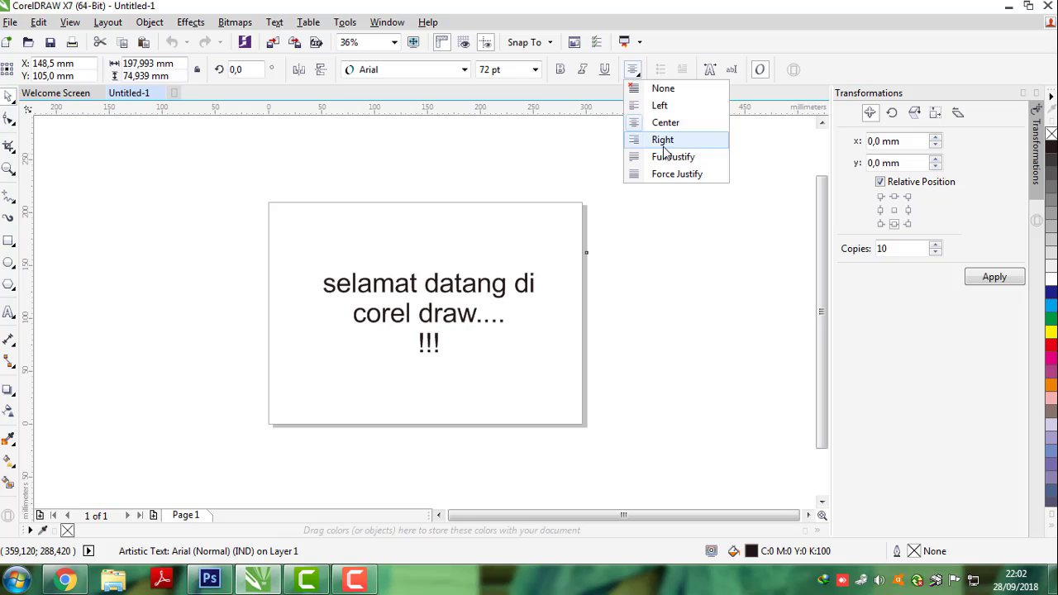
{"action": "left_click", "coordinate": [665, 142]}
{"action": "left_click", "coordinate": [662, 161]}
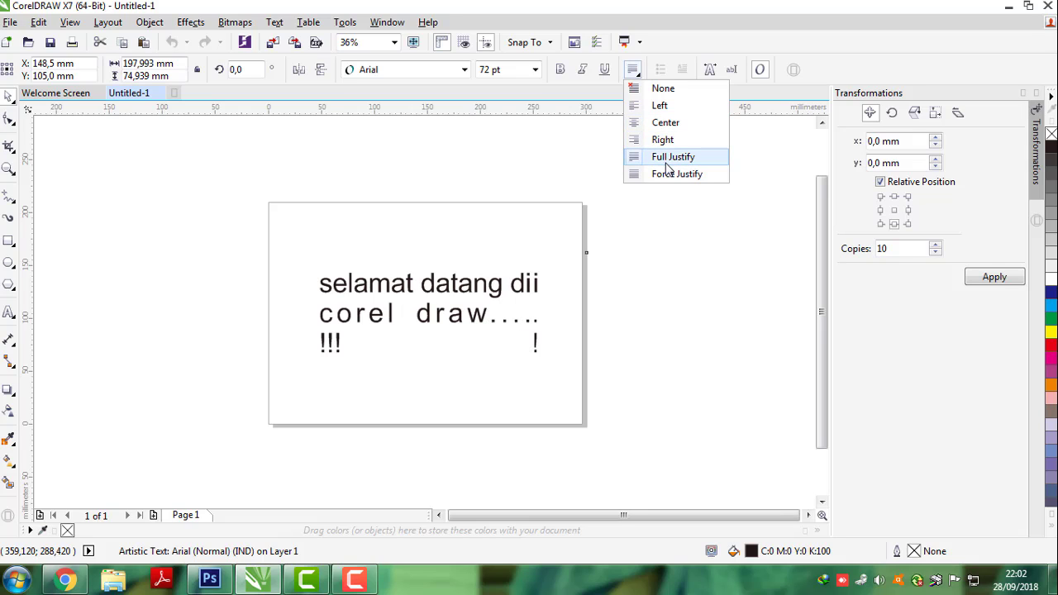
{"action": "left_click", "coordinate": [662, 178]}
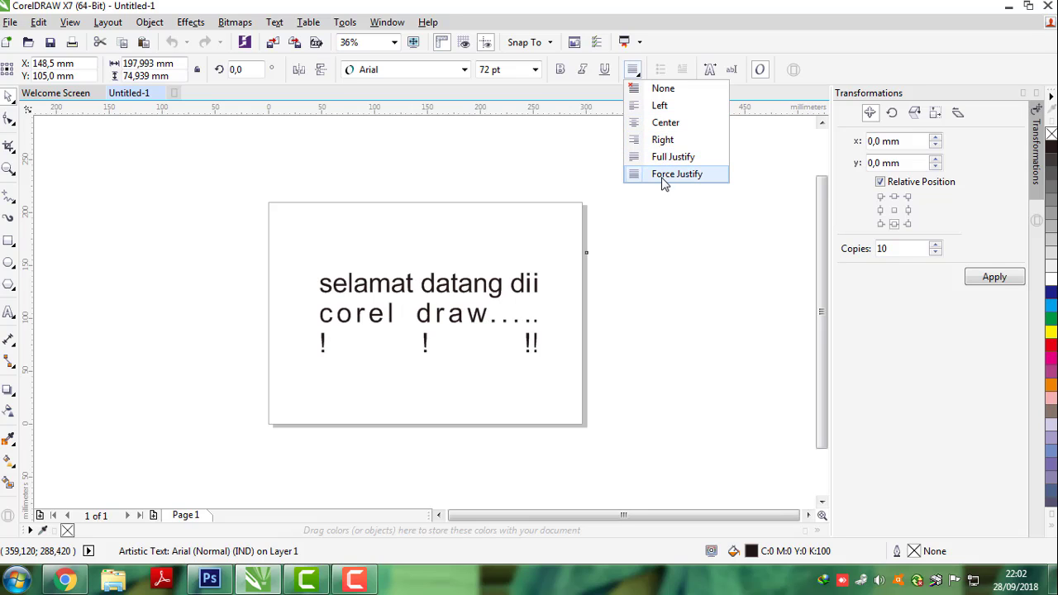
{"action": "left_click", "coordinate": [664, 93]}
{"action": "left_click", "coordinate": [665, 122]}
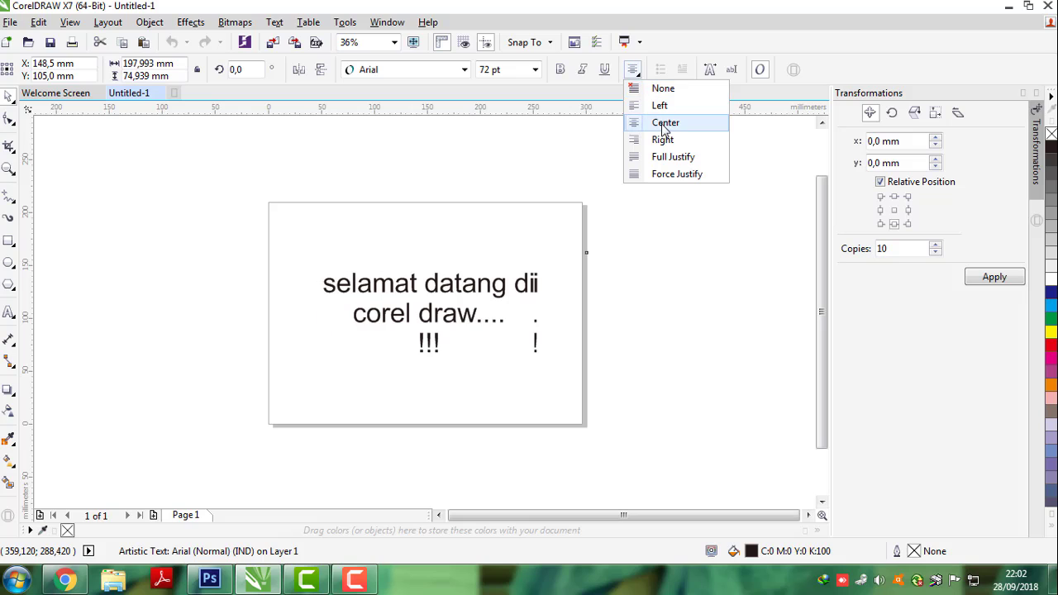
Step: Delete the three-line text object from the page
{"action": "left_click", "coordinate": [519, 374]}
{"action": "left_click", "coordinate": [405, 285]}
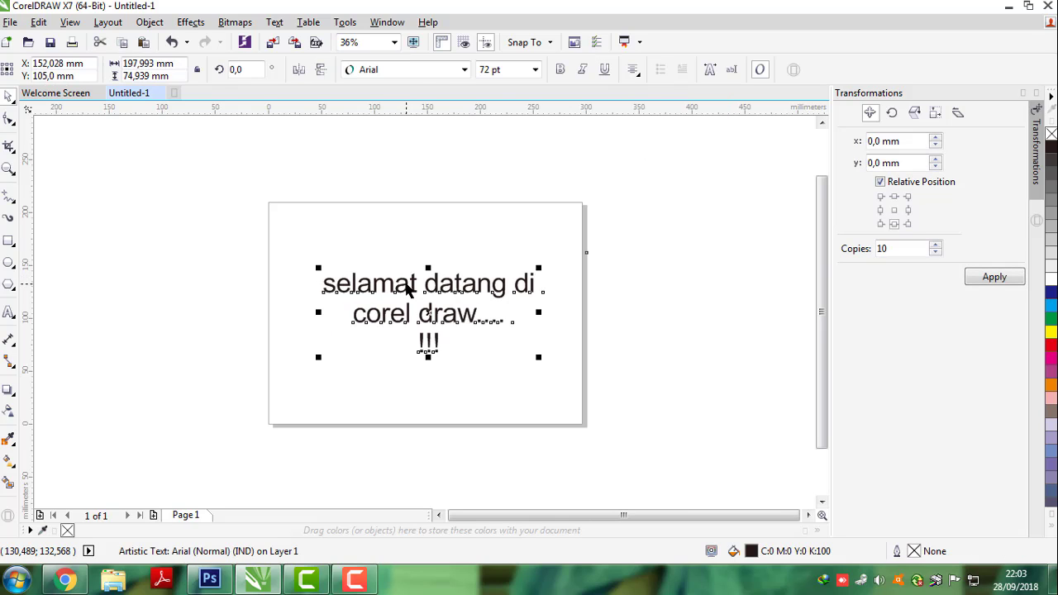
{"action": "key", "text": "Delete"}
{"action": "left_click", "coordinate": [7, 121]}
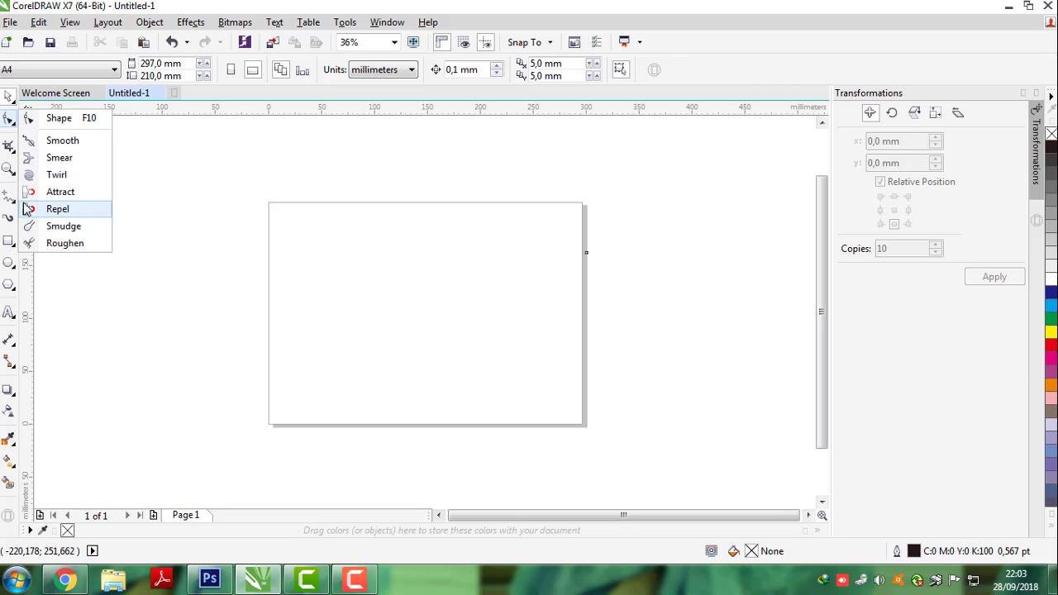
{"action": "left_click", "coordinate": [9, 150]}
{"action": "left_click", "coordinate": [8, 169]}
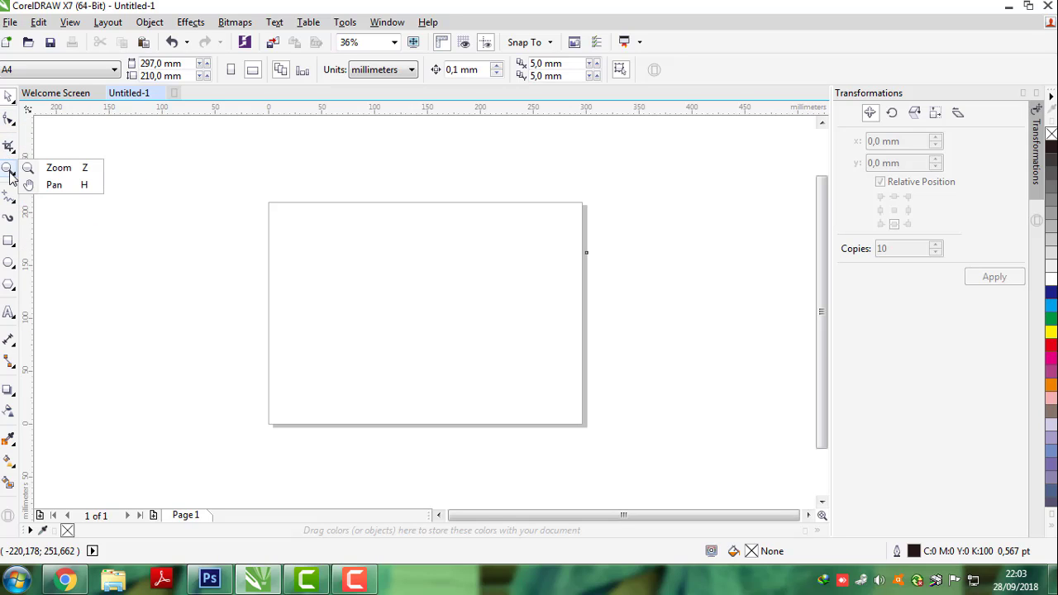
{"action": "left_click", "coordinate": [8, 149]}
Step: Draw a closed wavy shape about 239 mm by 146 mm across the page with the Freehand tool
{"action": "left_click", "coordinate": [8, 196]}
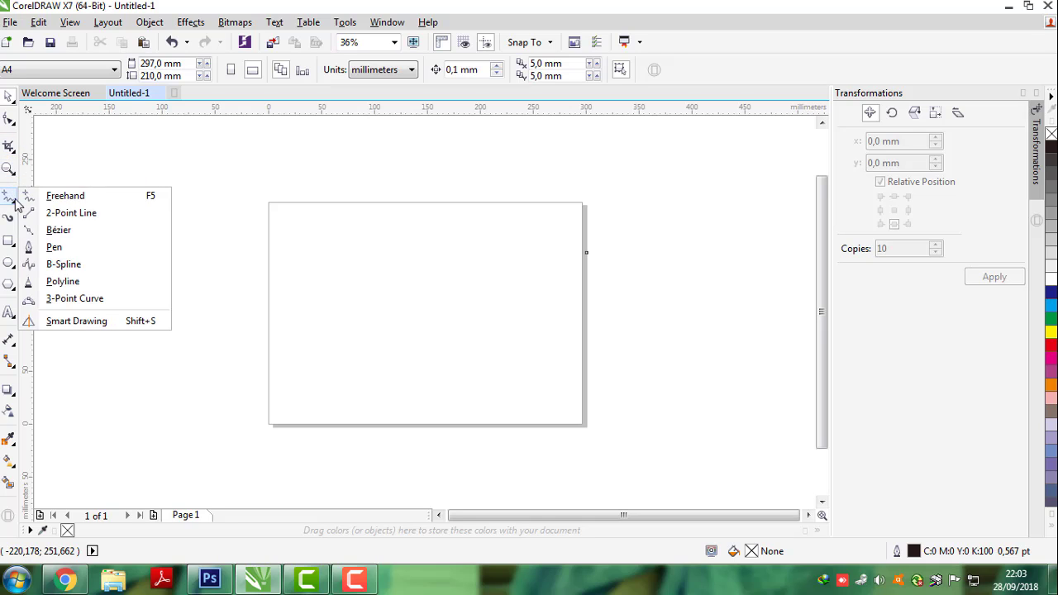
{"action": "left_click", "coordinate": [65, 196]}
{"action": "mouse_move", "coordinate": [274, 268]}
{"action": "left_mouse_down"}
{"action": "mouse_move", "coordinate": [381, 267]}
{"action": "mouse_move", "coordinate": [515, 239]}
{"action": "mouse_move", "coordinate": [520, 361]}
{"action": "mouse_move", "coordinate": [401, 352]}
{"action": "mouse_move", "coordinate": [340, 364]}
{"action": "mouse_move", "coordinate": [272, 271]}
{"action": "left_mouse_up"}
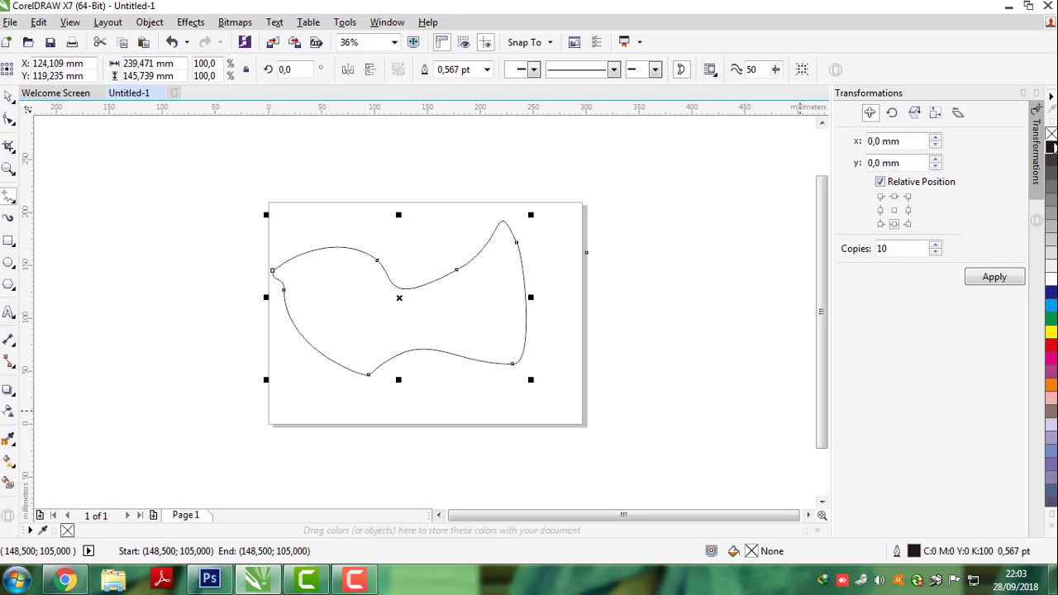
Step: Fill the freehand shape with red and delete it from the page
{"action": "left_click", "coordinate": [1053, 528]}
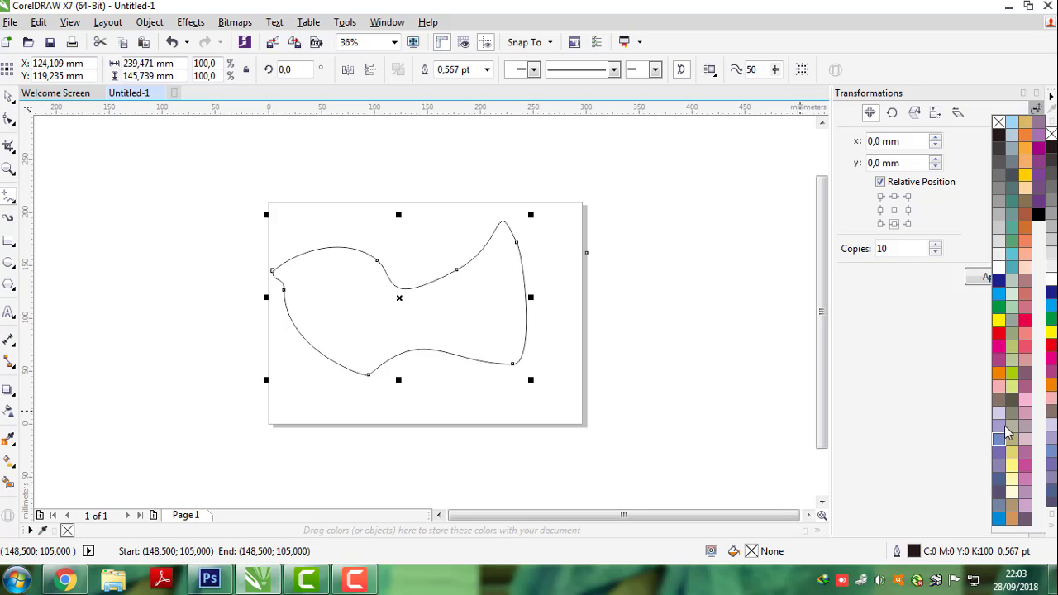
{"action": "left_click", "coordinate": [998, 334]}
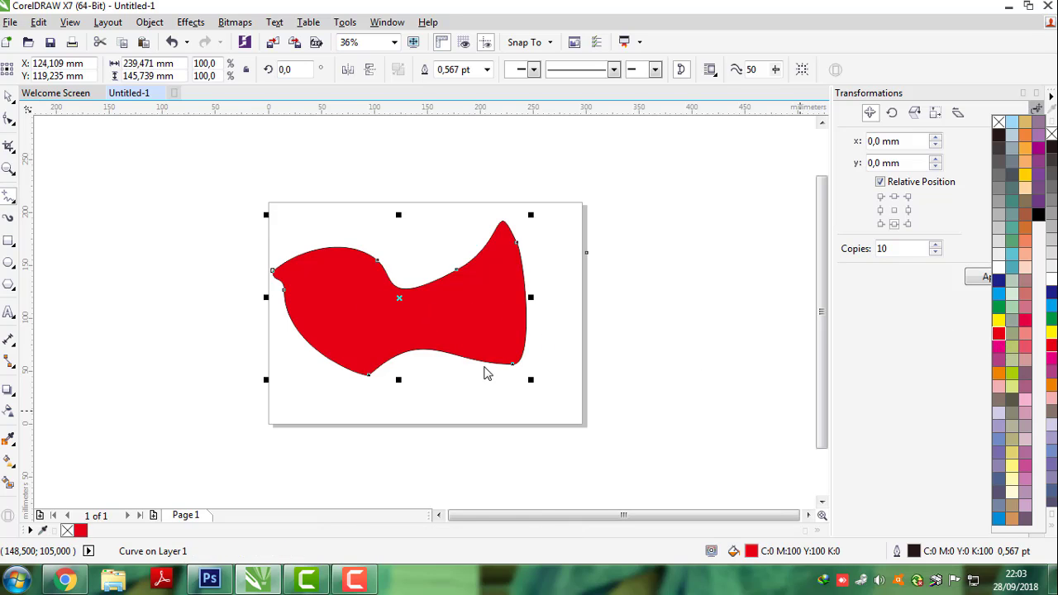
{"action": "key", "text": "Delete"}
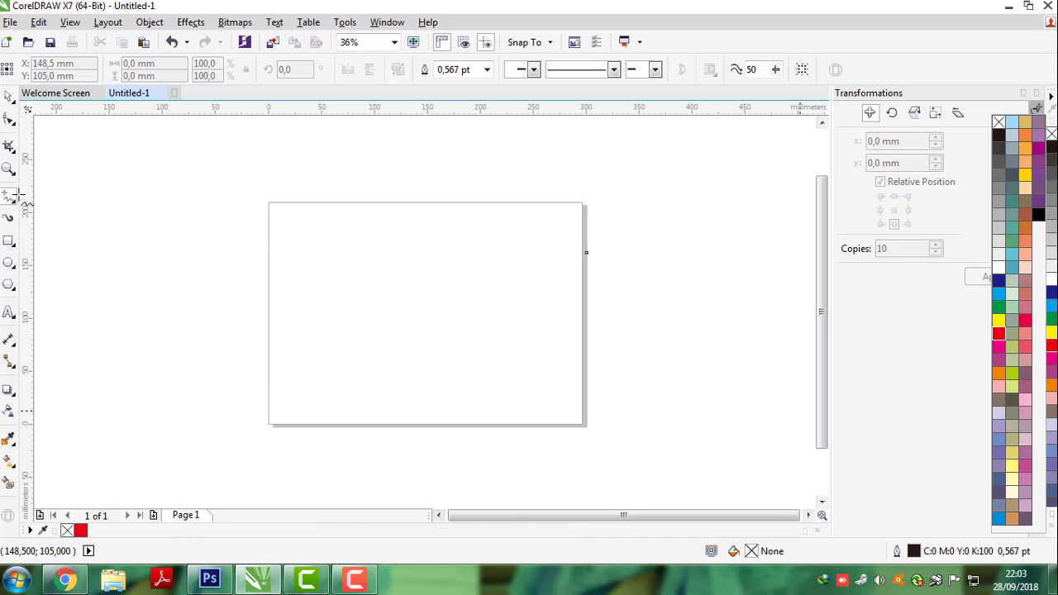
{"action": "left_click", "coordinate": [8, 96]}
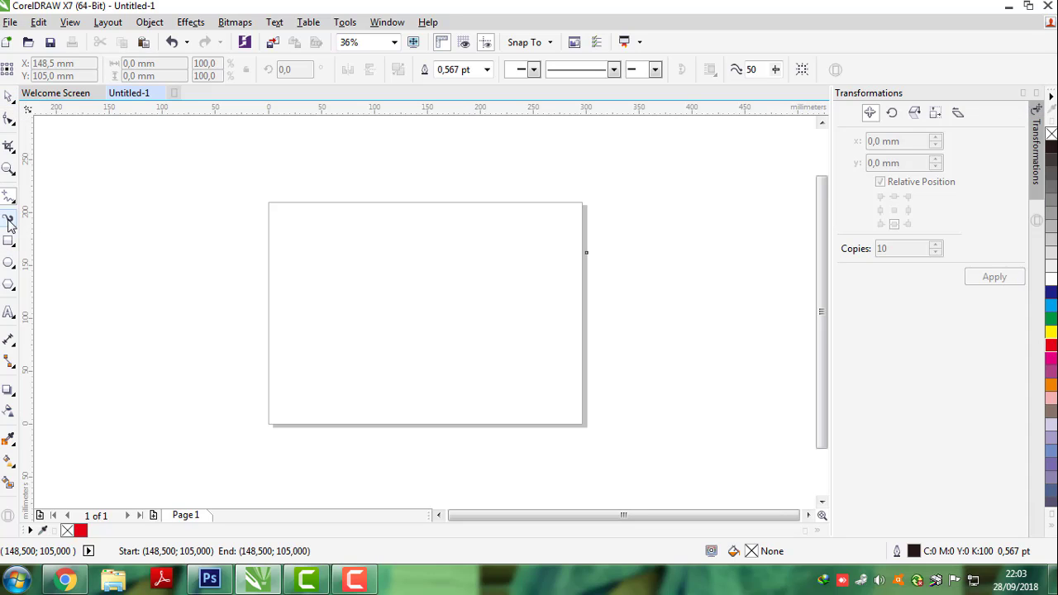
Step: Draw a five-sided polygon about 131 mm by 98 mm in the lower middle of the page
{"action": "left_click", "coordinate": [10, 244]}
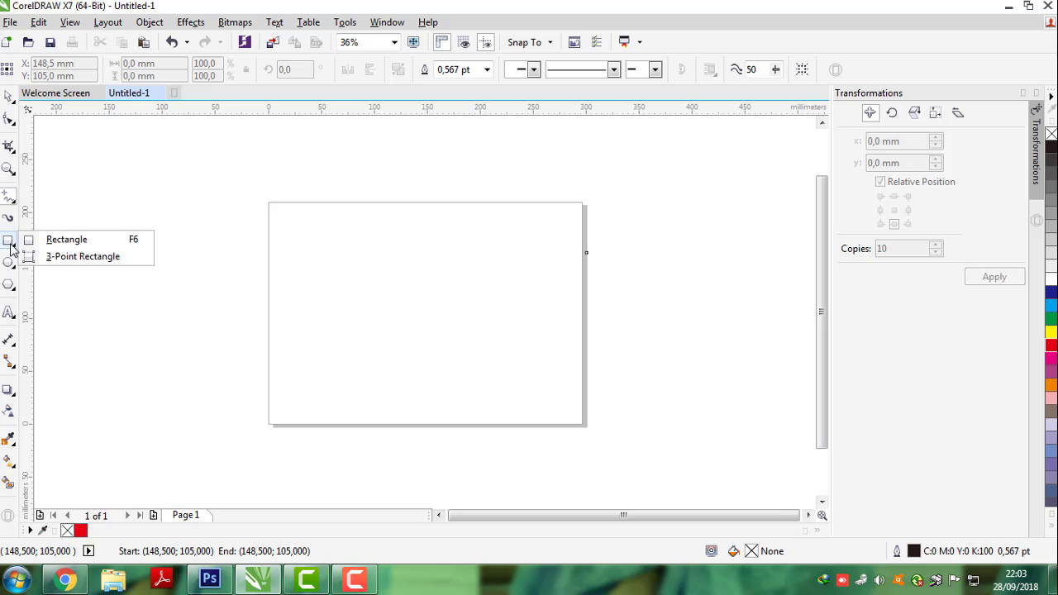
{"action": "mouse_move", "coordinate": [9, 264]}
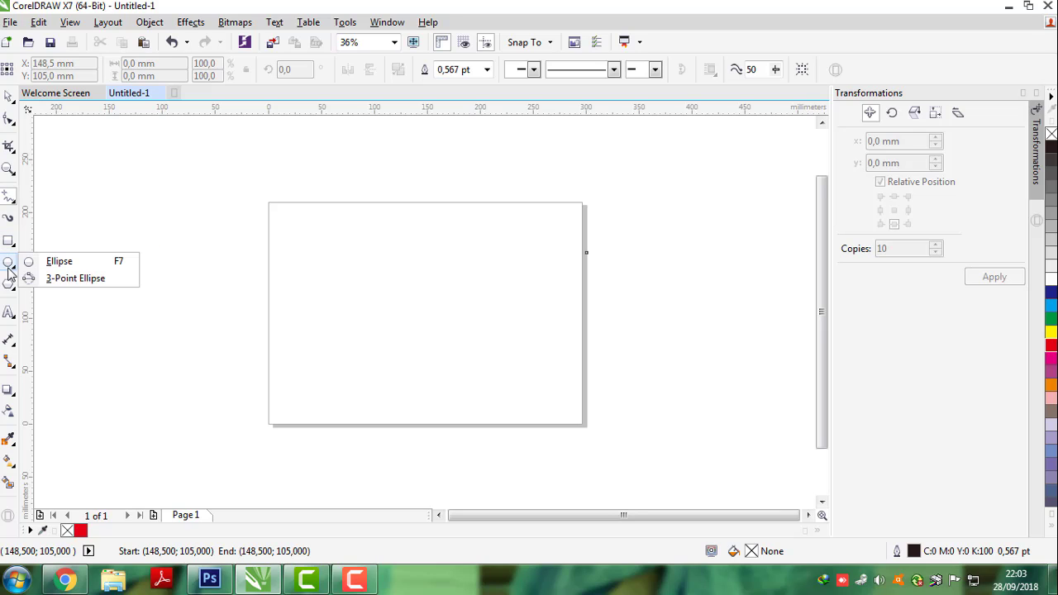
{"action": "mouse_move", "coordinate": [8, 284]}
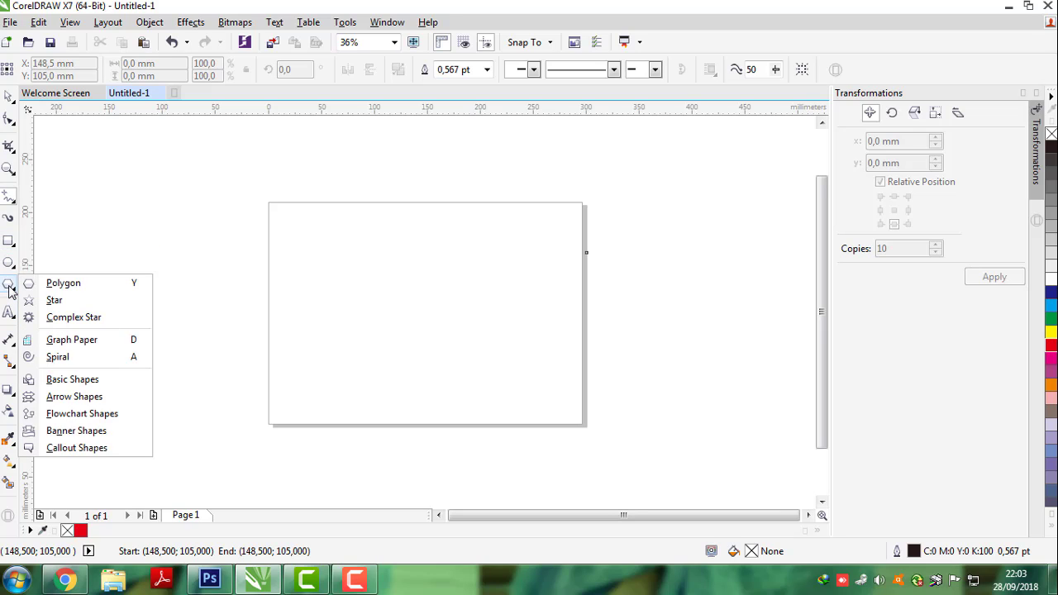
{"action": "left_click", "coordinate": [55, 284]}
{"action": "left_click_drag", "start_coordinate": [359, 286], "coordinate": [504, 396]}
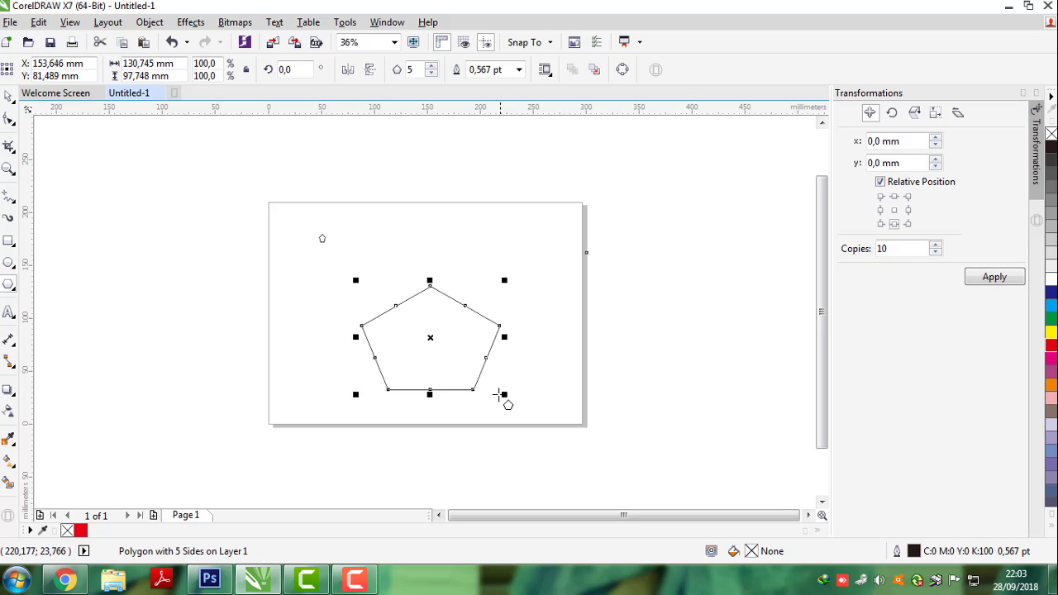
Step: Try different side counts on the large polygon, including 6 and 3 sides, and set it back to 5
{"action": "left_click", "coordinate": [432, 66]}
{"action": "left_click", "coordinate": [433, 66]}
{"action": "left_click", "coordinate": [432, 74]}
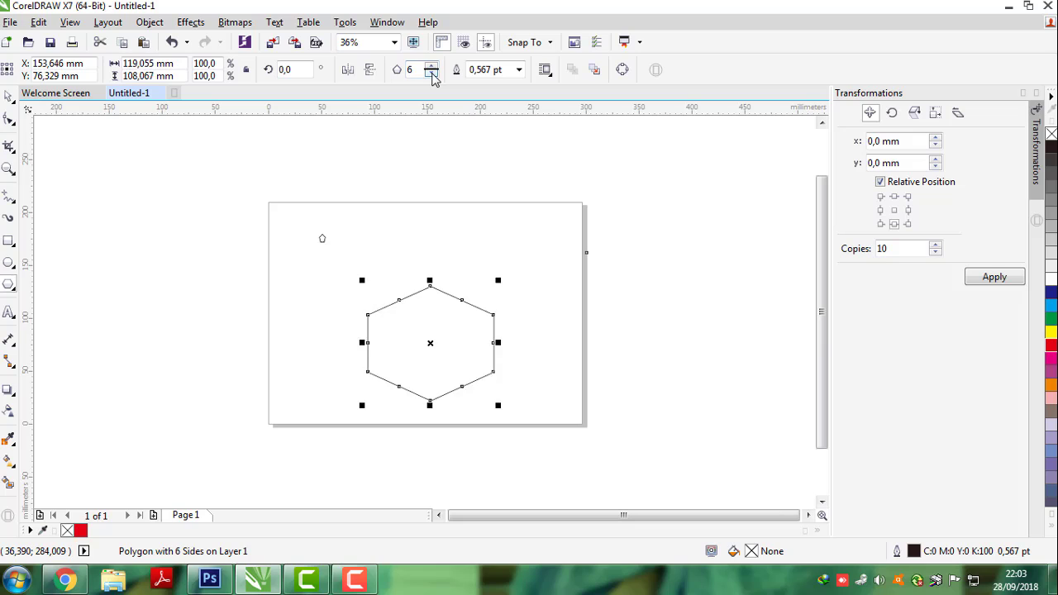
{"action": "left_click", "coordinate": [433, 73]}
{"action": "left_click", "coordinate": [433, 73]}
{"action": "left_click", "coordinate": [432, 74]}
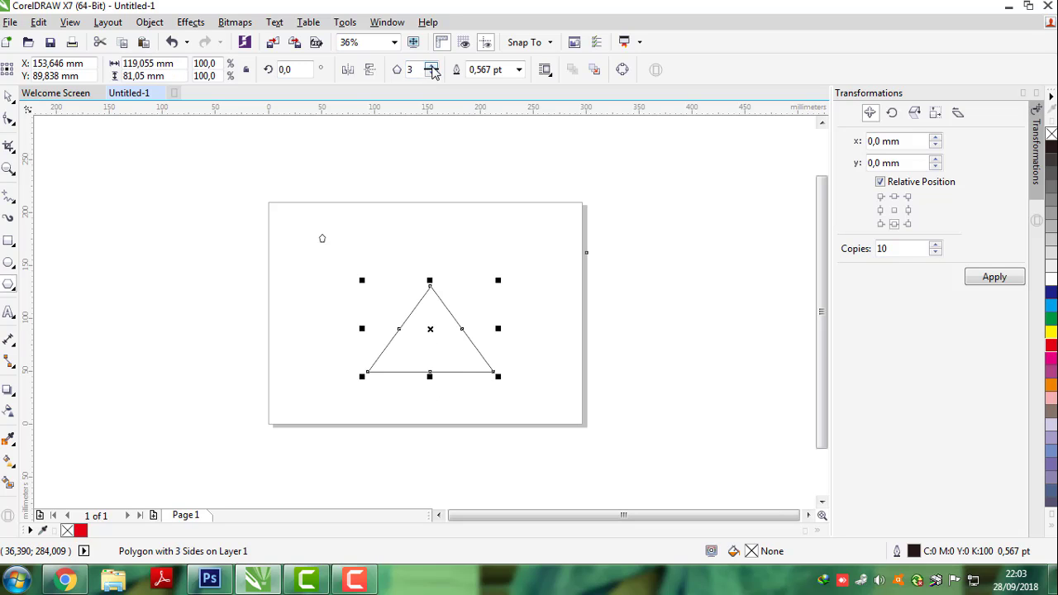
{"action": "left_click", "coordinate": [432, 66]}
{"action": "left_click", "coordinate": [433, 66]}
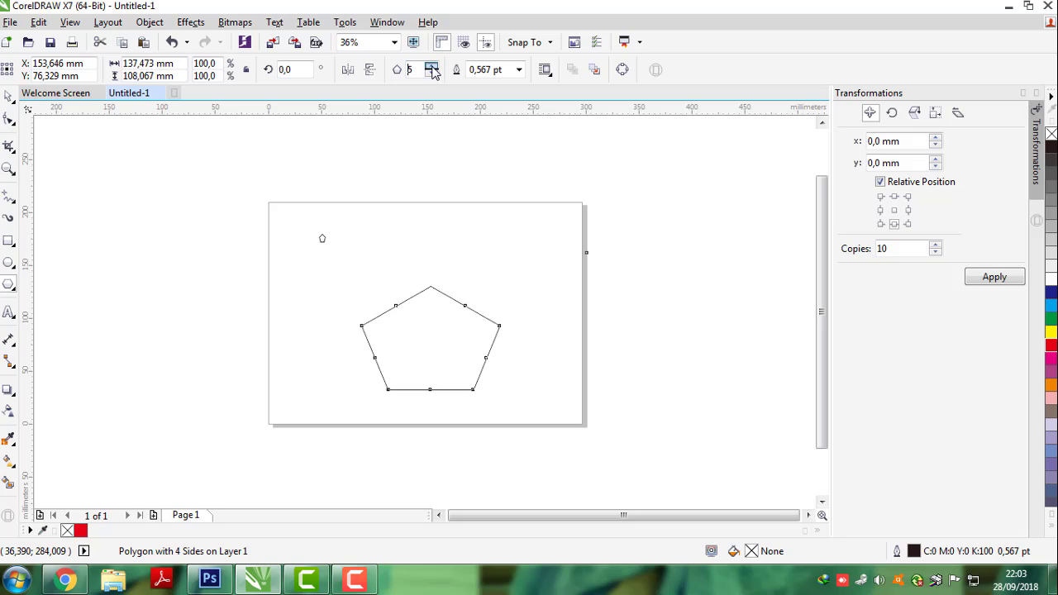
Step: Select both polygons with the Pick tool and delete them
{"action": "left_click", "coordinate": [8, 99]}
{"action": "left_click_drag", "start_coordinate": [215, 162], "coordinate": [636, 455]}
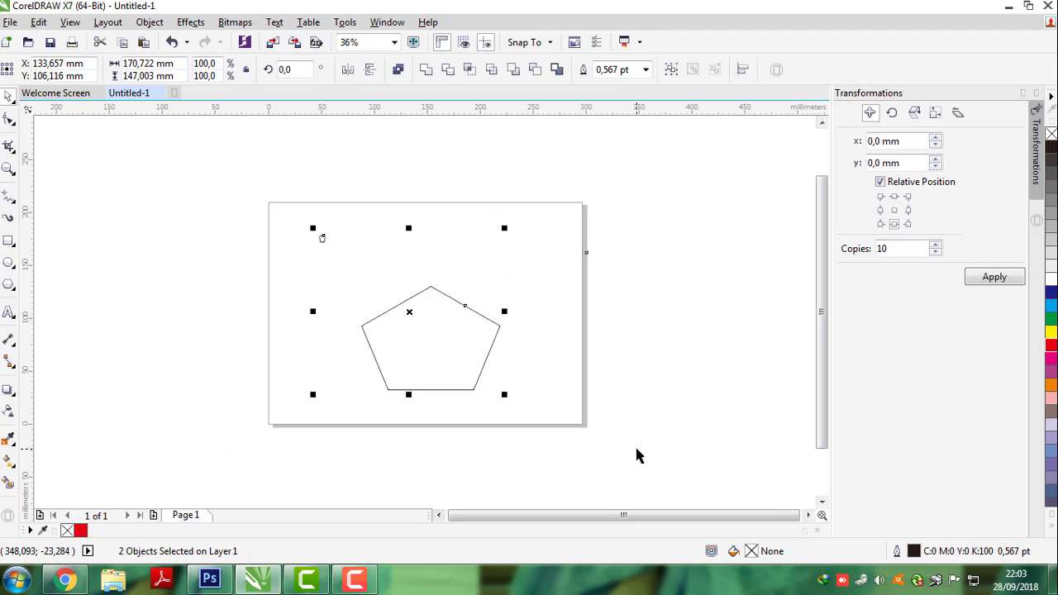
{"action": "key", "text": "Delete"}
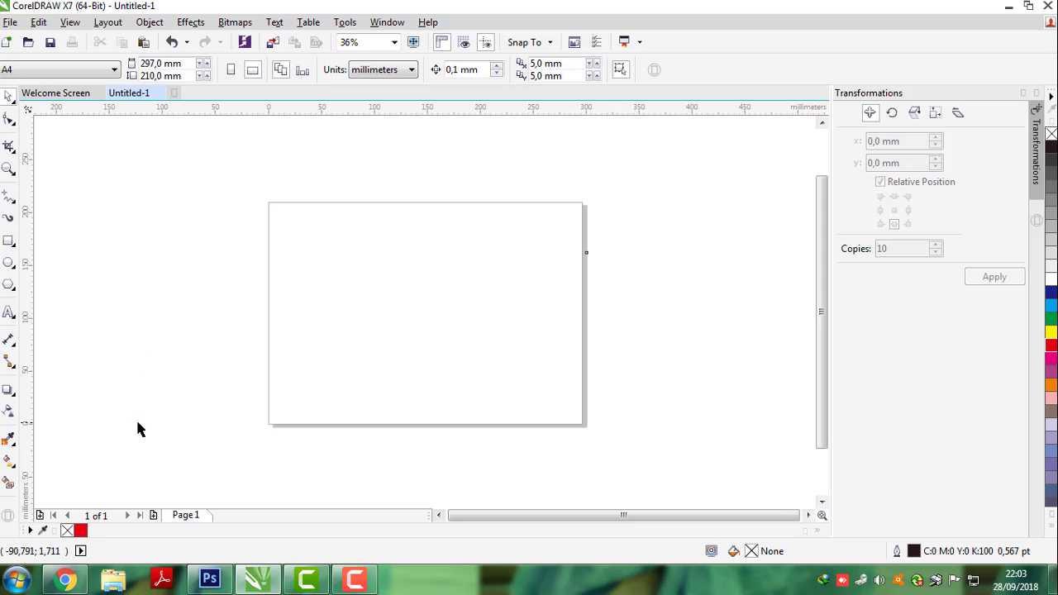
Step: Draw five separate ellipses of different sizes across the page, from about 34 mm to 75 mm wide
{"action": "left_click", "coordinate": [11, 276]}
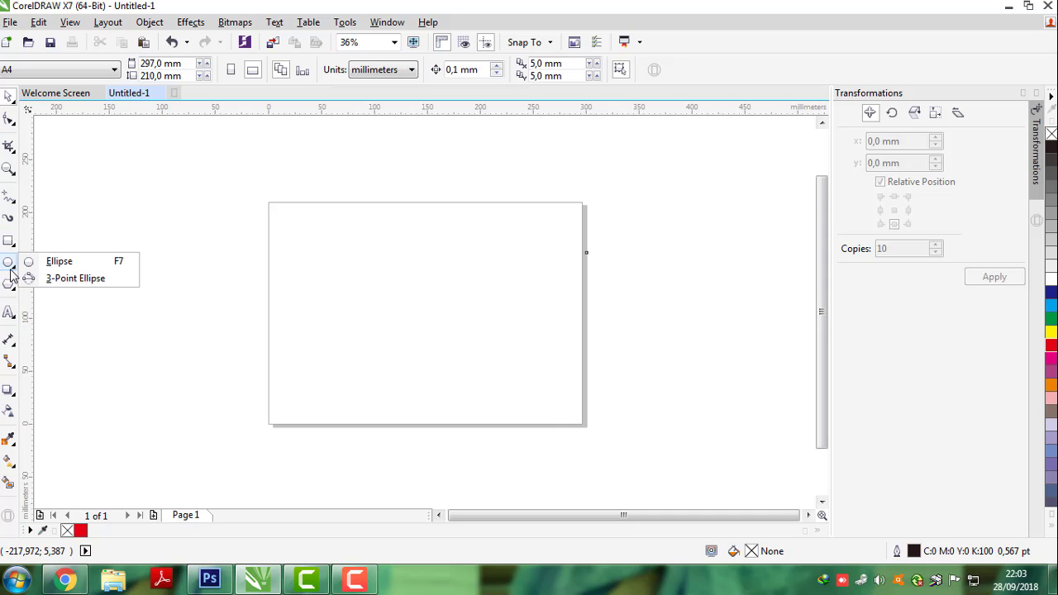
{"action": "left_click", "coordinate": [78, 265]}
{"action": "left_click_drag", "start_coordinate": [381, 245], "coordinate": [460, 311]}
{"action": "left_click_drag", "start_coordinate": [476, 324], "coordinate": [528, 360]}
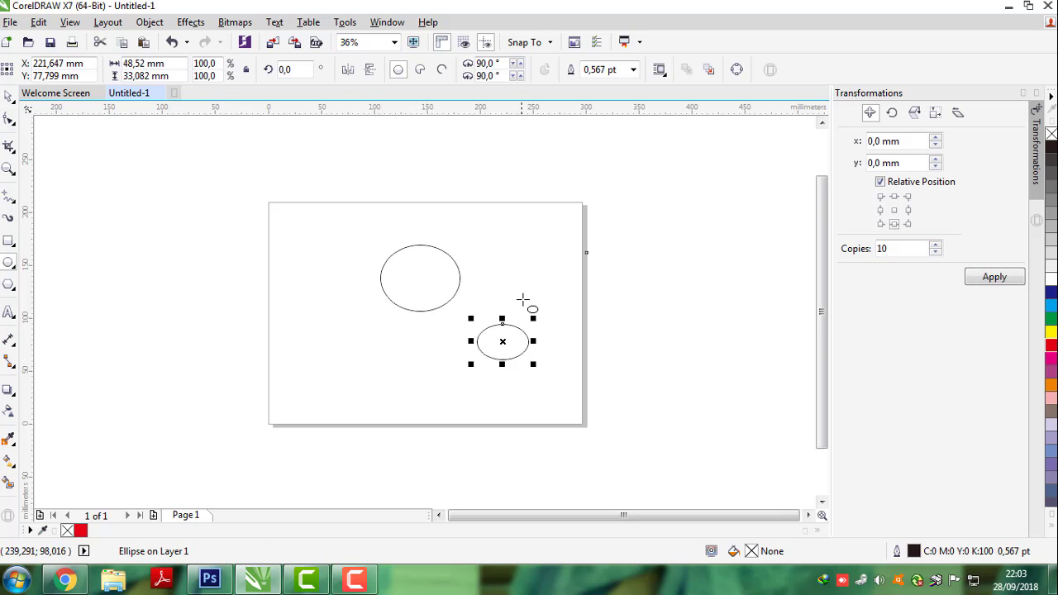
{"action": "left_click_drag", "start_coordinate": [529, 246], "coordinate": [584, 299]}
{"action": "left_click_drag", "start_coordinate": [291, 311], "coordinate": [360, 383]}
{"action": "left_click_drag", "start_coordinate": [320, 245], "coordinate": [355, 265]}
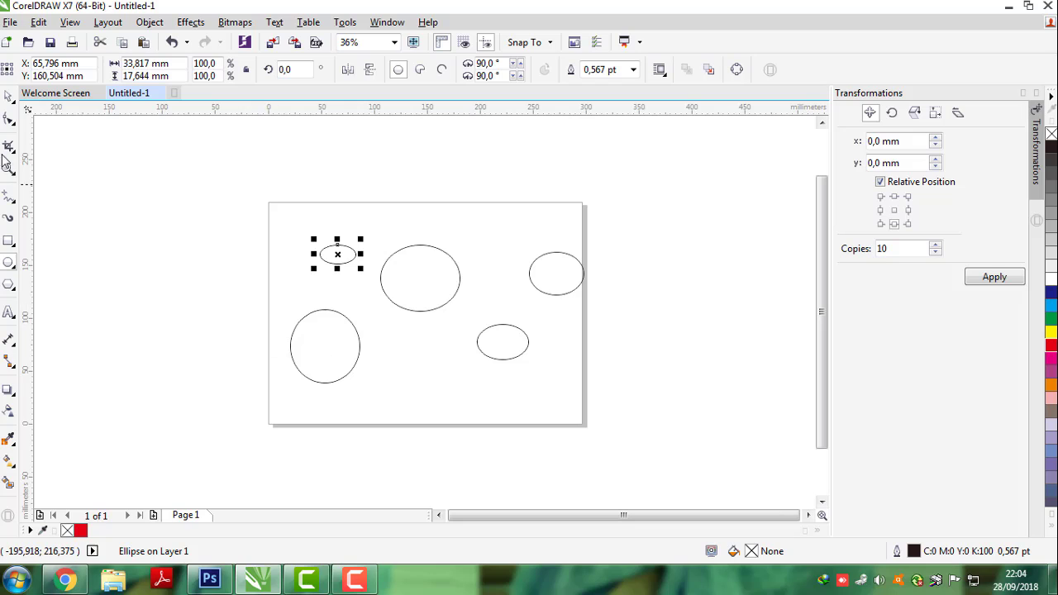
Step: Fill the lower-left and large central ellipses with purple, the rightmost one with green and the lower-right one with red
{"action": "left_click", "coordinate": [9, 98]}
{"action": "left_click", "coordinate": [291, 338]}
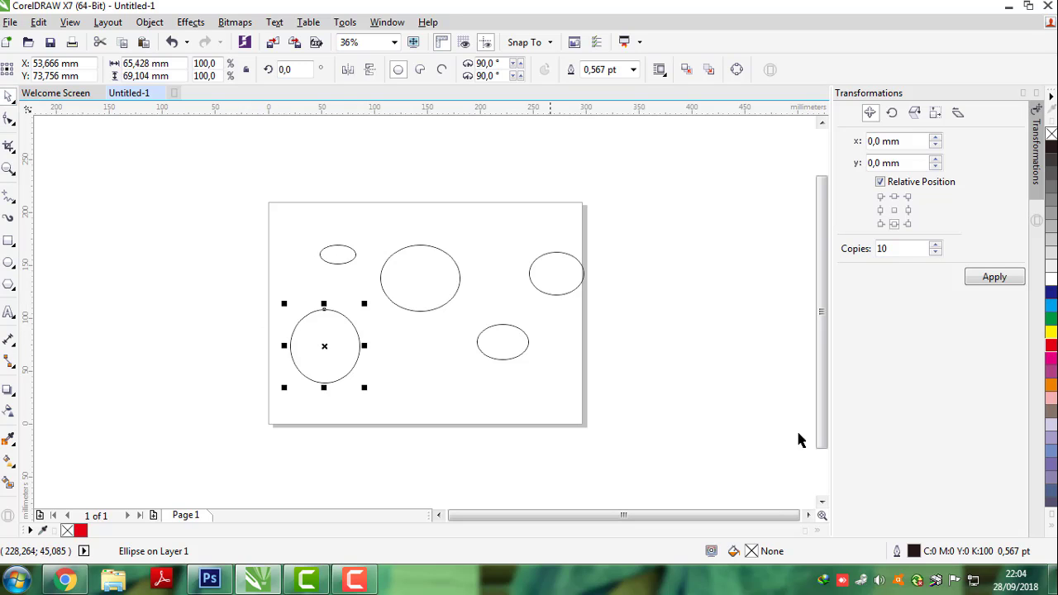
{"action": "left_click", "coordinate": [1049, 377]}
{"action": "left_click", "coordinate": [533, 268]}
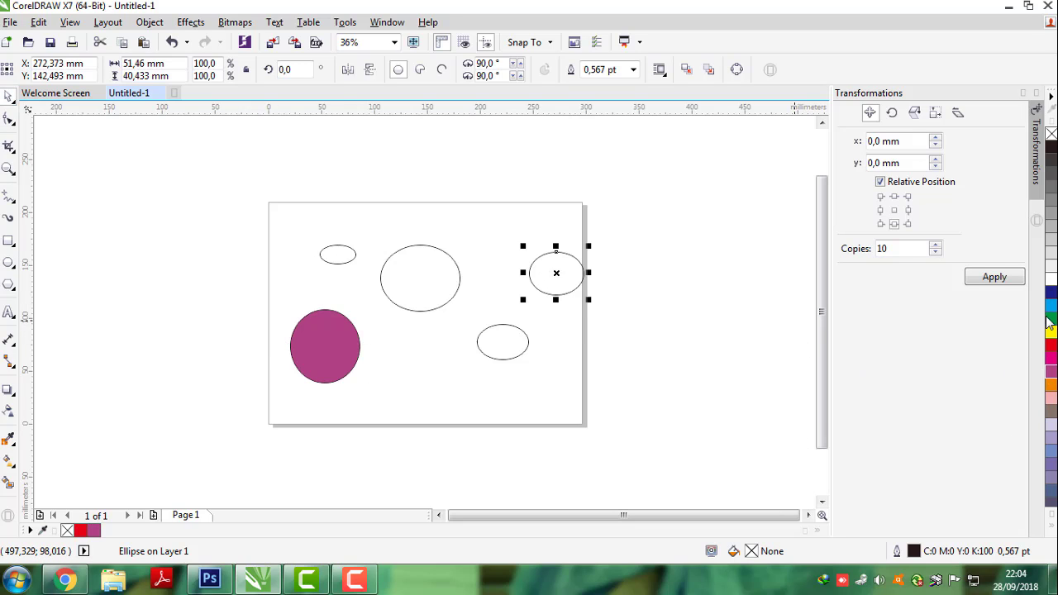
{"action": "left_click", "coordinate": [1050, 318]}
{"action": "left_click", "coordinate": [502, 343]}
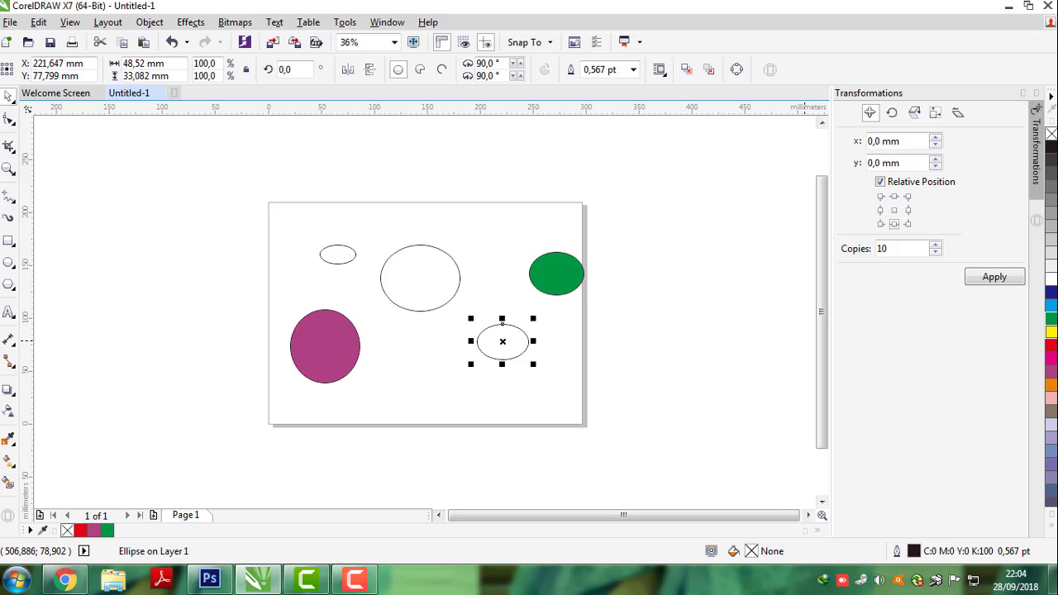
{"action": "left_click", "coordinate": [1051, 345]}
{"action": "left_click", "coordinate": [404, 293]}
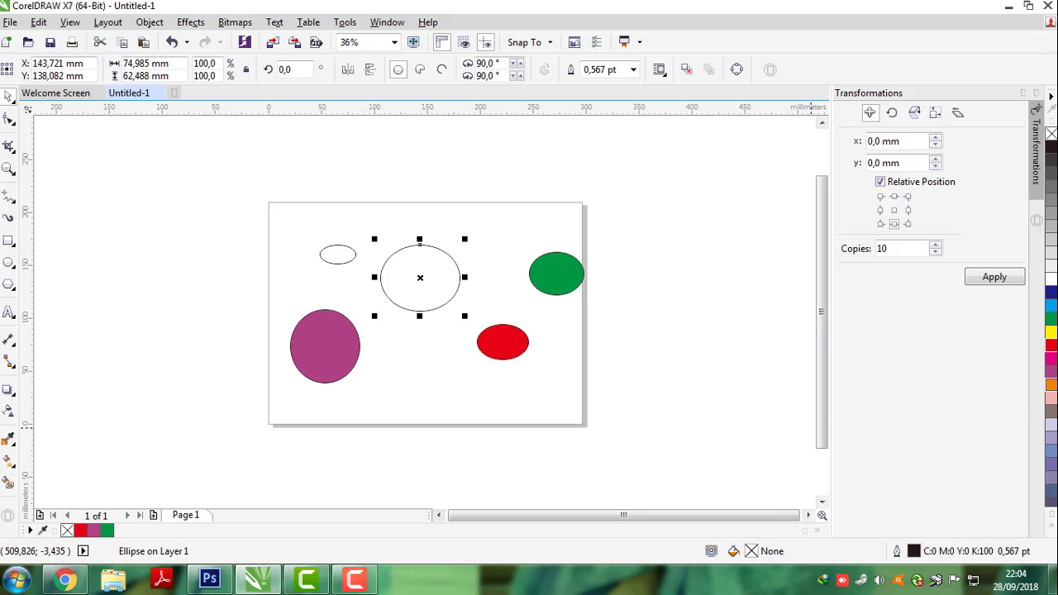
{"action": "left_click", "coordinate": [1051, 371]}
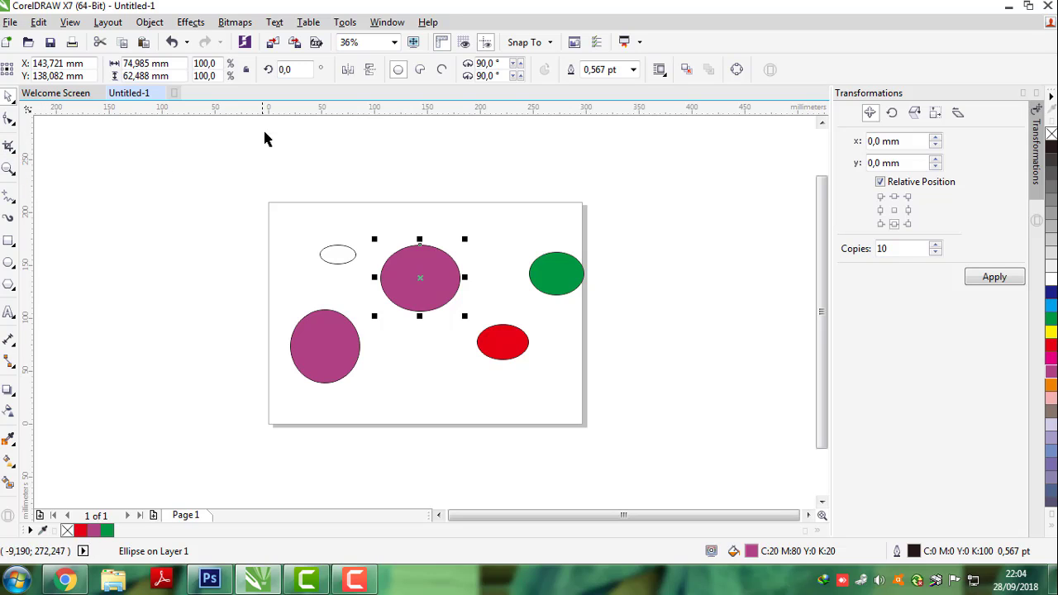
Step: Select all the ellipses with the Pick tool and delete them
{"action": "left_click", "coordinate": [8, 119]}
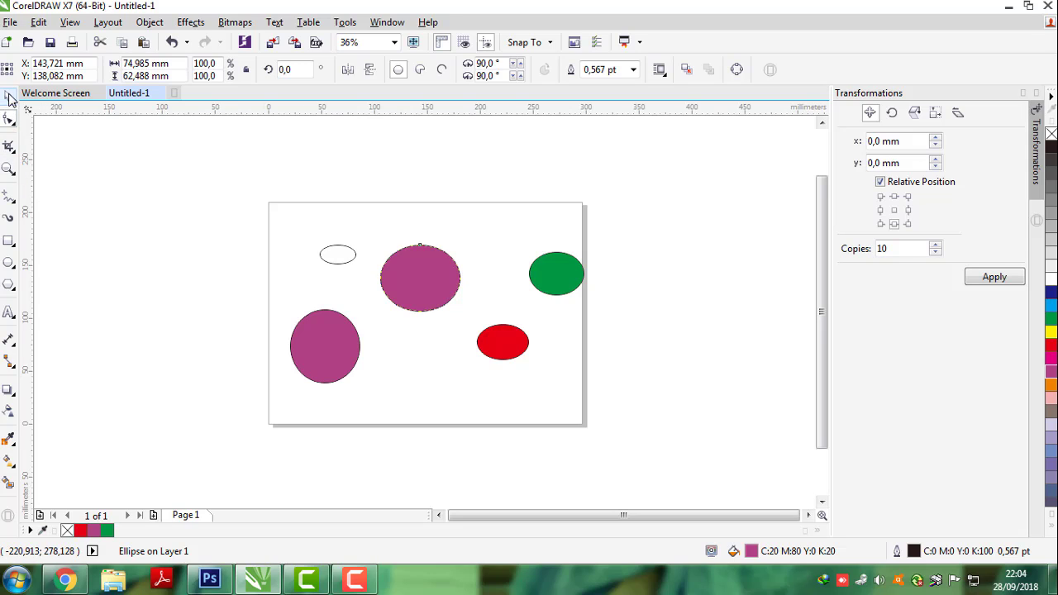
{"action": "left_click", "coordinate": [9, 97]}
{"action": "left_click_drag", "start_coordinate": [146, 160], "coordinate": [648, 452]}
{"action": "key", "text": "Delete"}
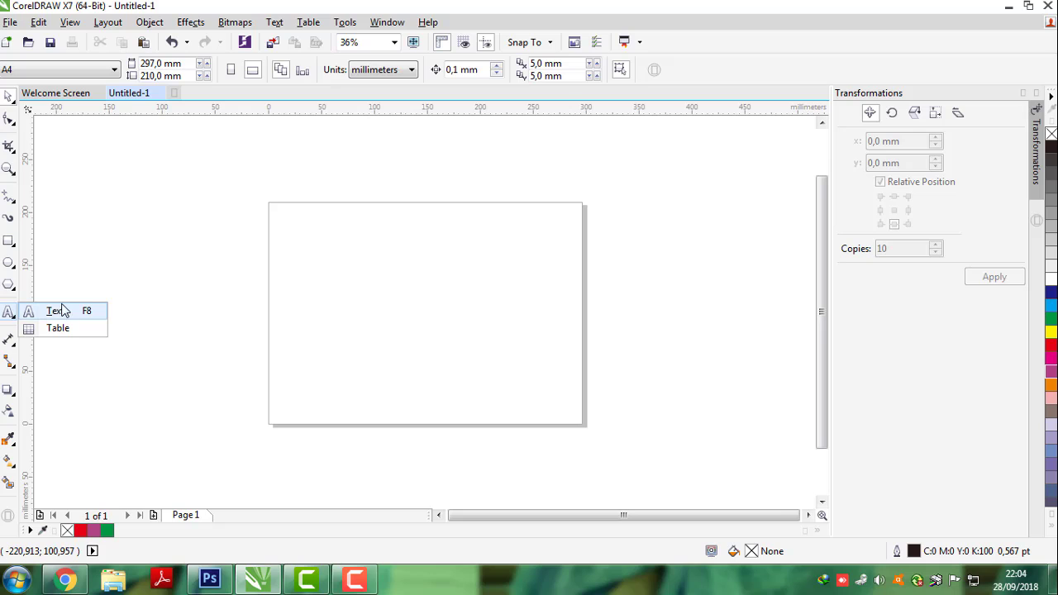
Step: Draw a table with 3 rows and 4 columns, about 214 mm by 159 mm, across the page
{"action": "left_click", "coordinate": [60, 329]}
{"action": "left_click_drag", "start_coordinate": [317, 223], "coordinate": [546, 395]}
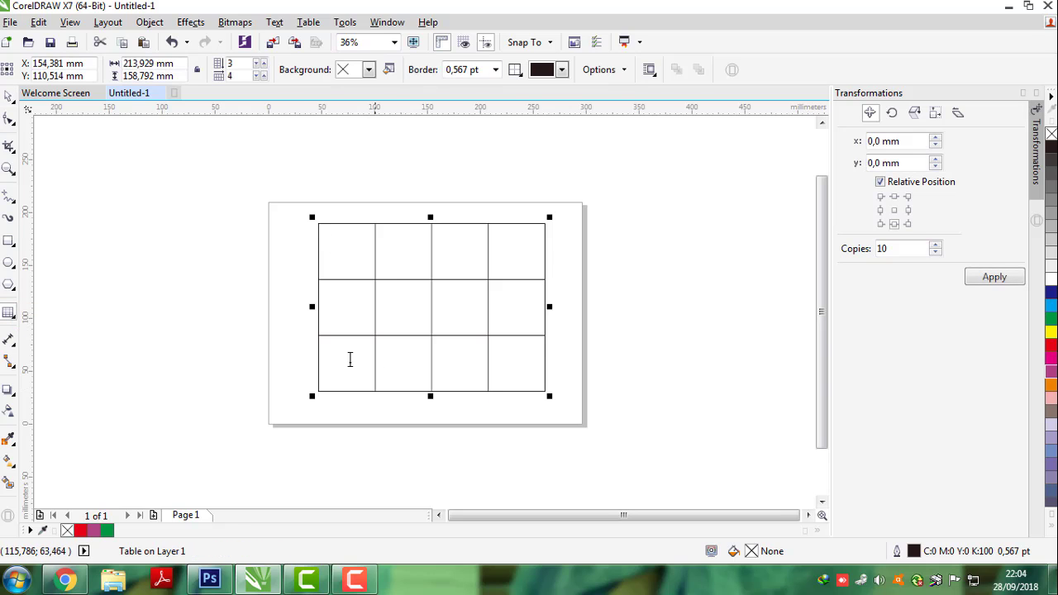
Step: Select the table with the Pick tool and delete it from the page
{"action": "left_click", "coordinate": [7, 118]}
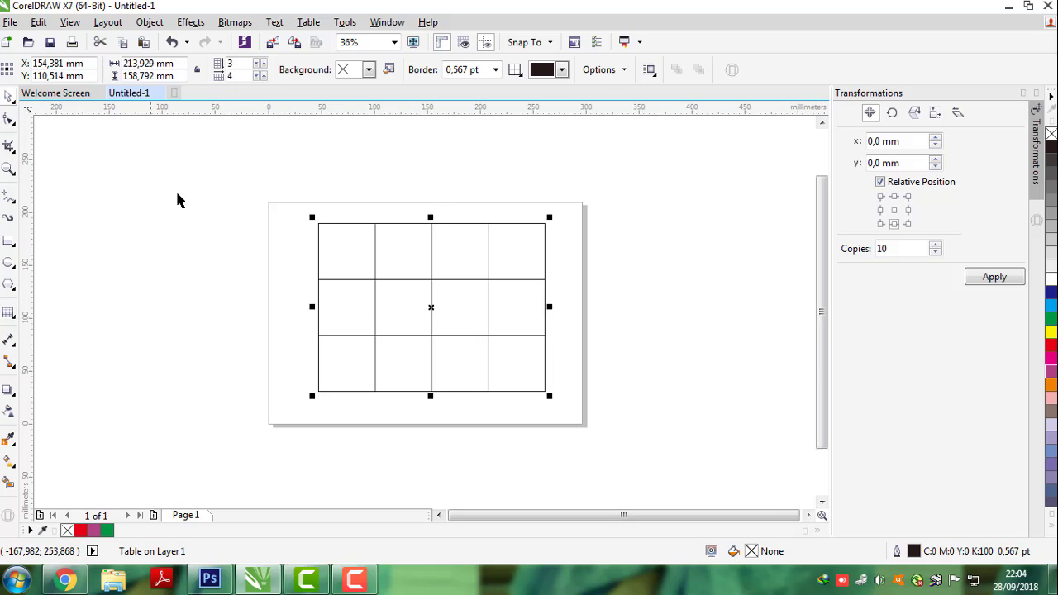
{"action": "left_click", "coordinate": [332, 225]}
{"action": "key", "text": "Delete"}
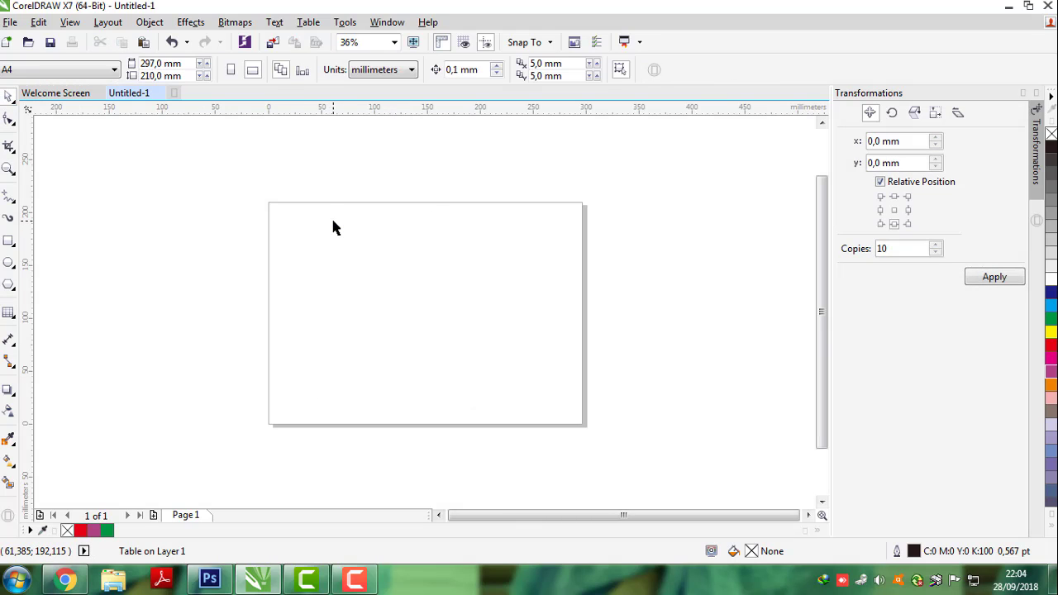
Step: Look through the available dimension, connector, interactive effect, transparency, eyedropper and fill tools
{"action": "left_click", "coordinate": [10, 347]}
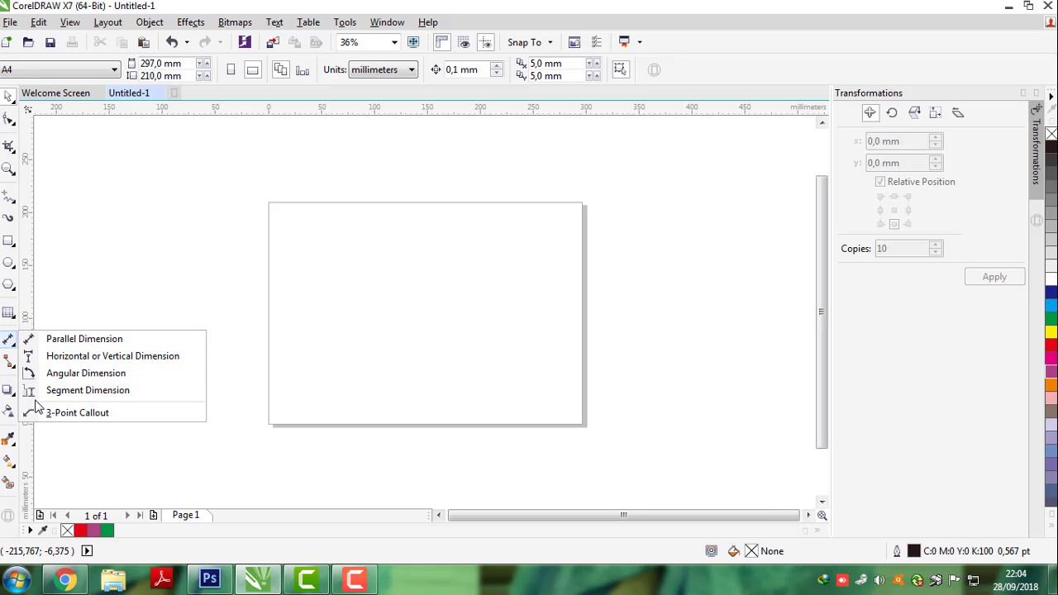
{"action": "left_click", "coordinate": [8, 384]}
{"action": "left_click", "coordinate": [10, 364]}
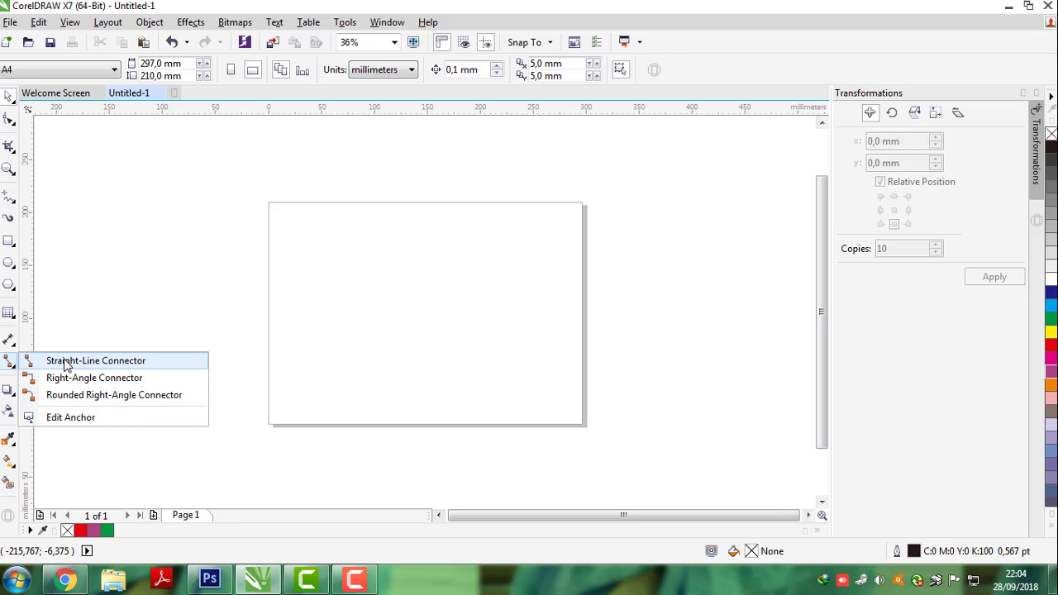
{"action": "left_click", "coordinate": [6, 391]}
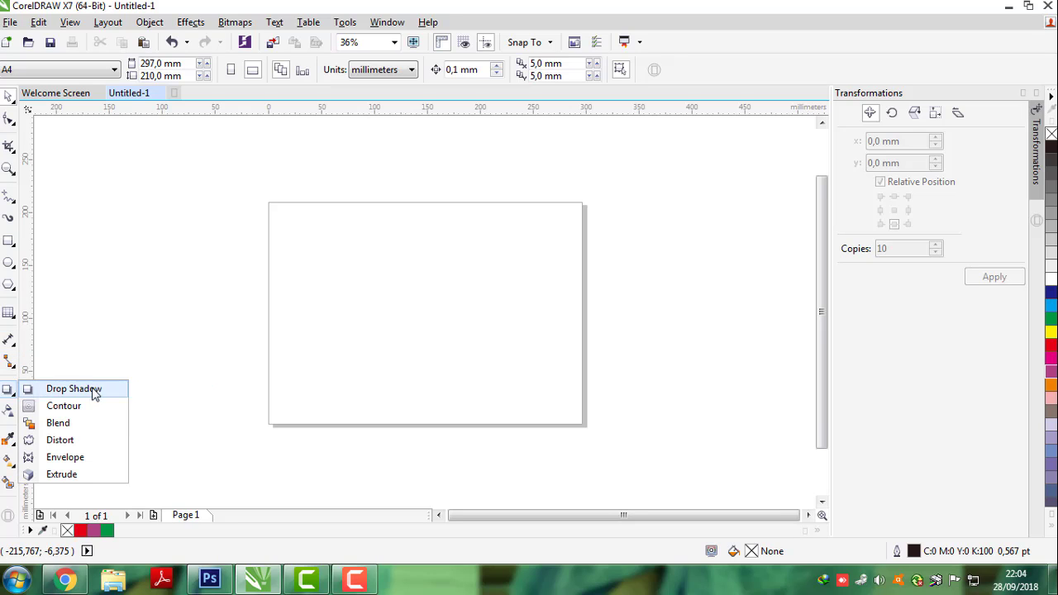
{"action": "left_click", "coordinate": [8, 410]}
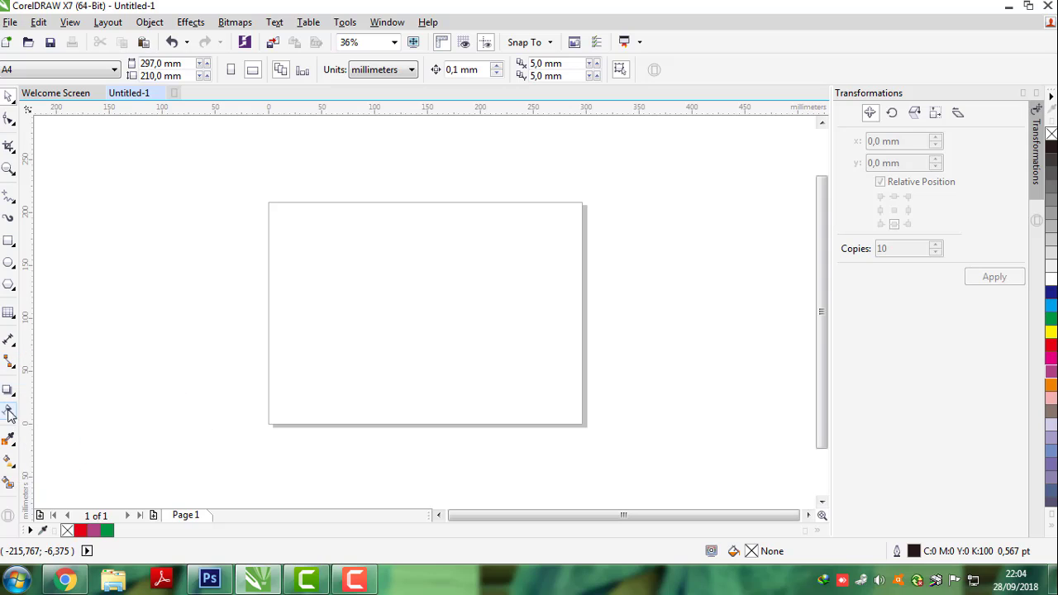
{"action": "left_click", "coordinate": [11, 440]}
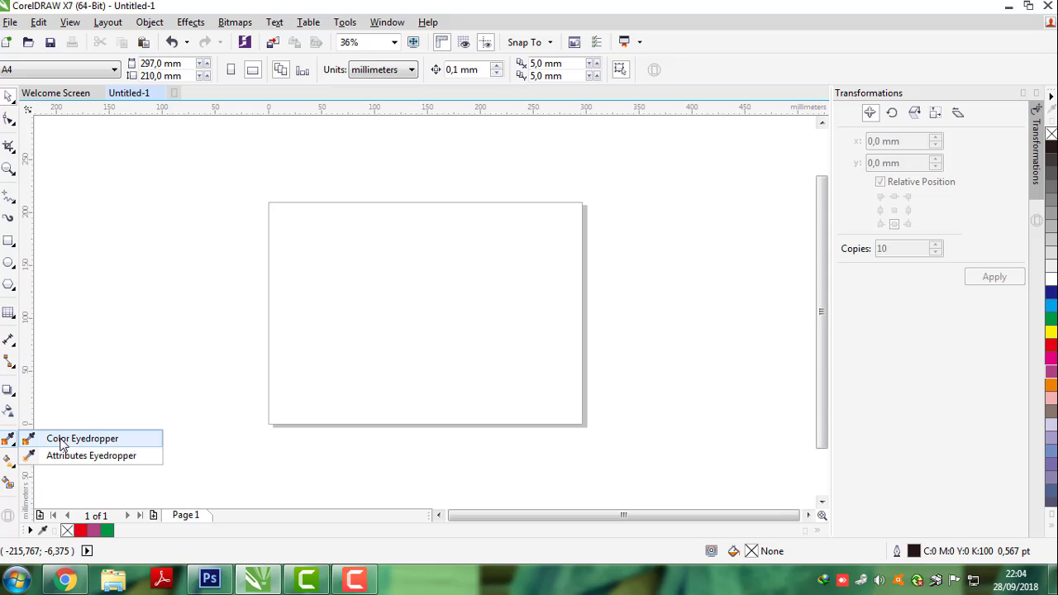
{"action": "left_click", "coordinate": [11, 463]}
{"action": "left_click", "coordinate": [11, 481]}
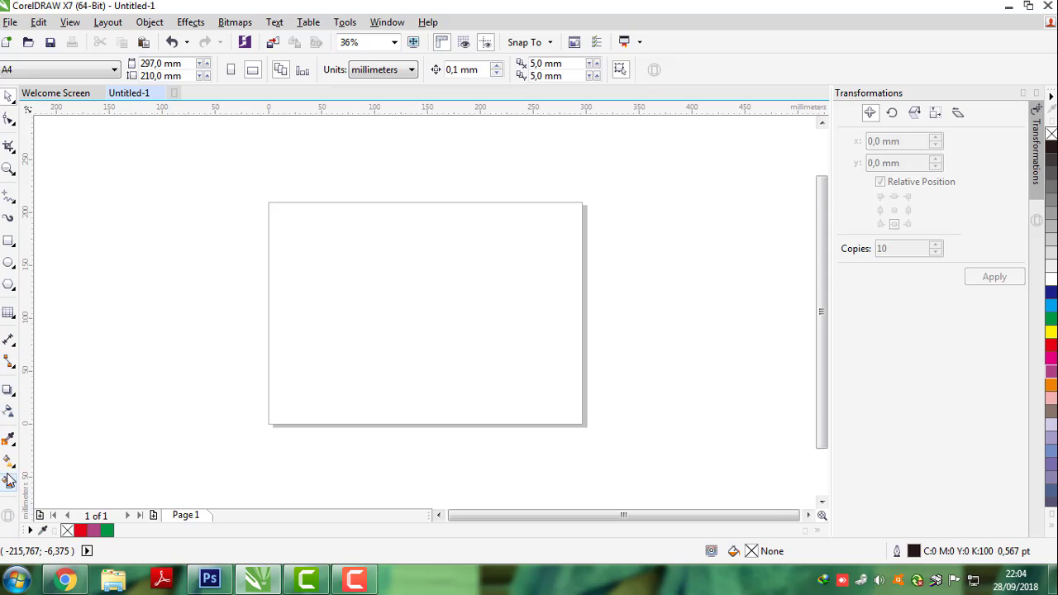
{"action": "left_click", "coordinate": [12, 465]}
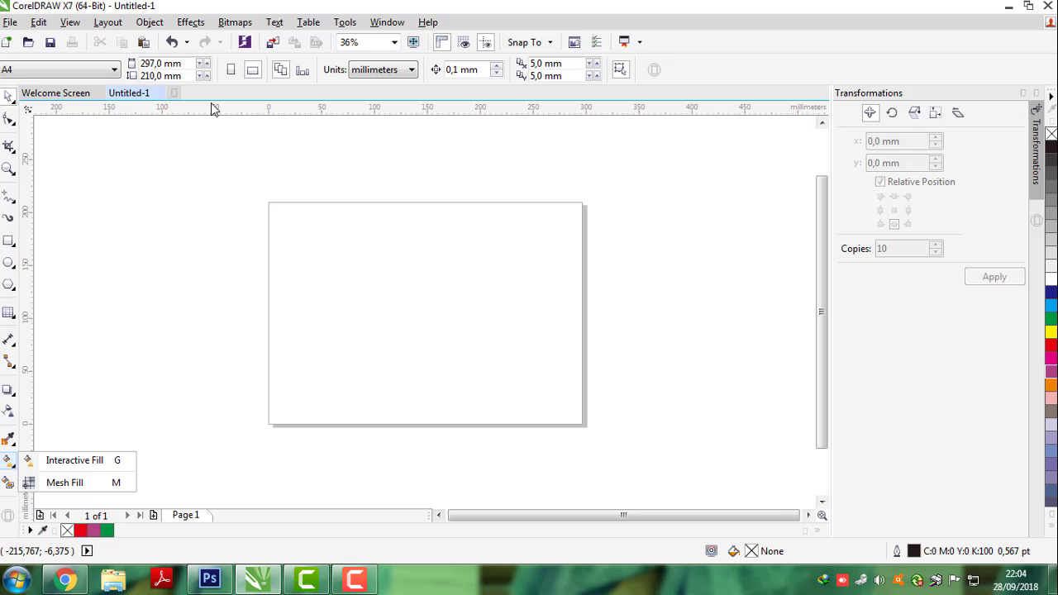
Step: Review the commands offered for files, view, page layout, objects, effects, bitmaps and windows
{"action": "left_click", "coordinate": [11, 23]}
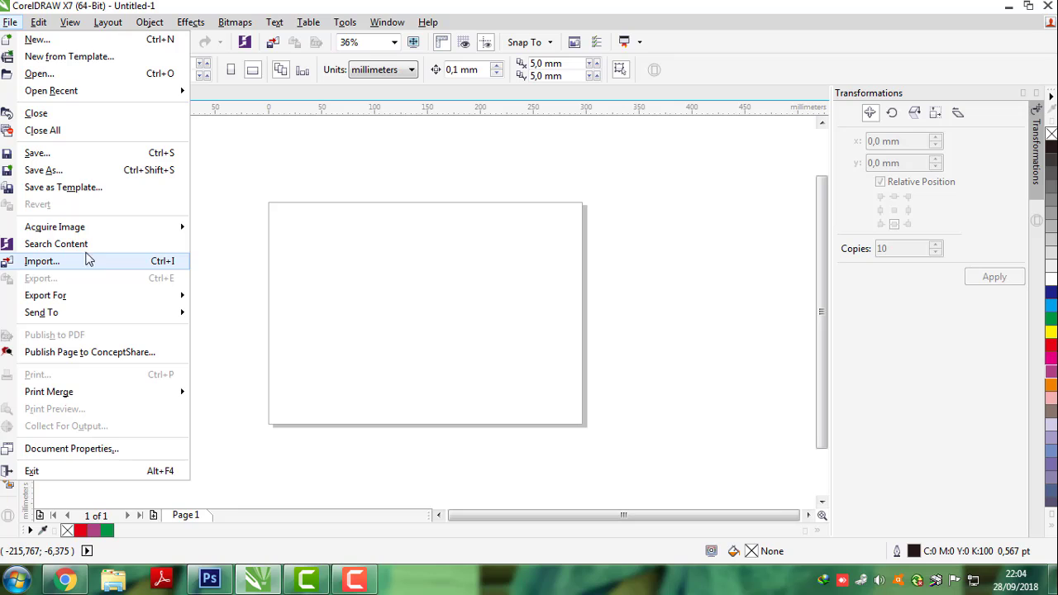
{"action": "mouse_move", "coordinate": [45, 27]}
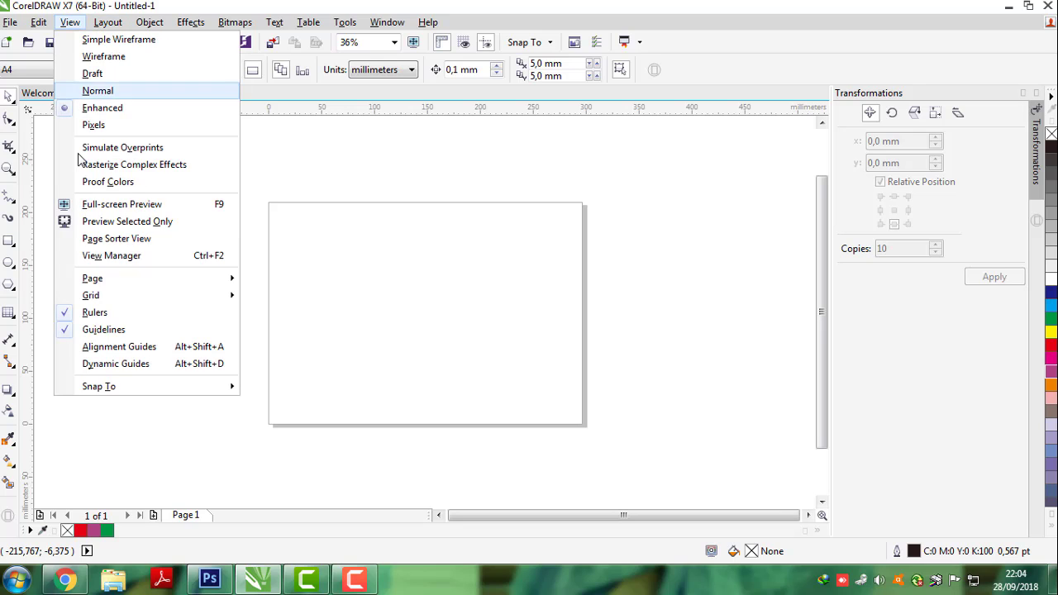
{"action": "mouse_move", "coordinate": [107, 25]}
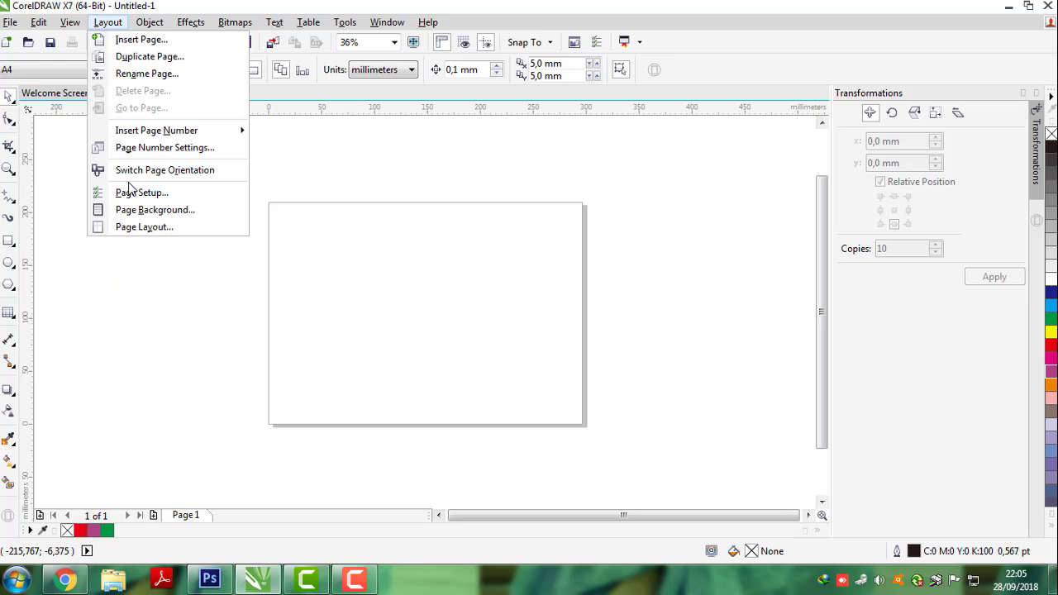
{"action": "left_click", "coordinate": [149, 22]}
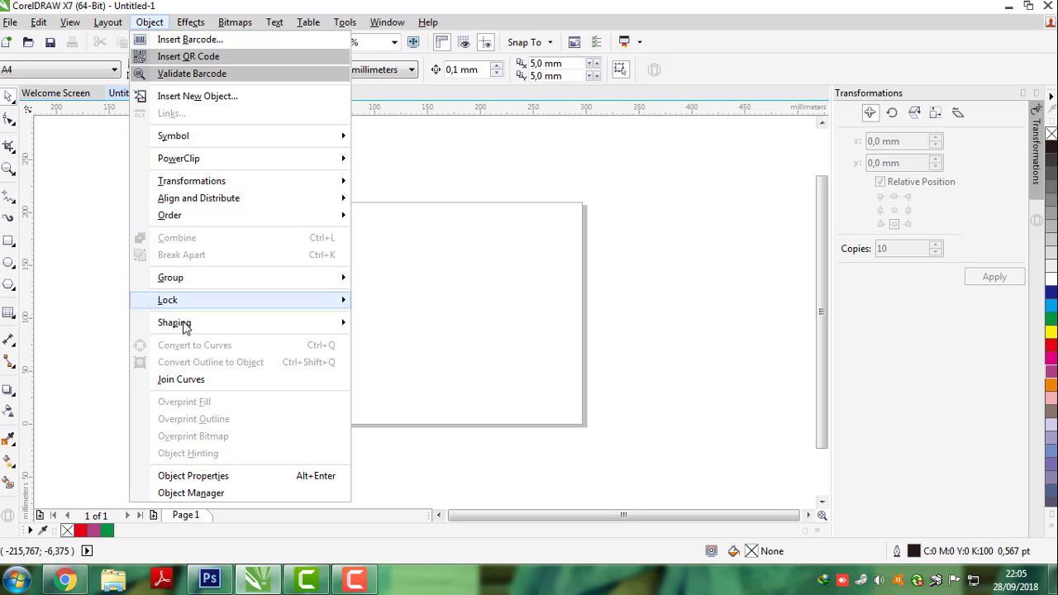
{"action": "mouse_move", "coordinate": [206, 25]}
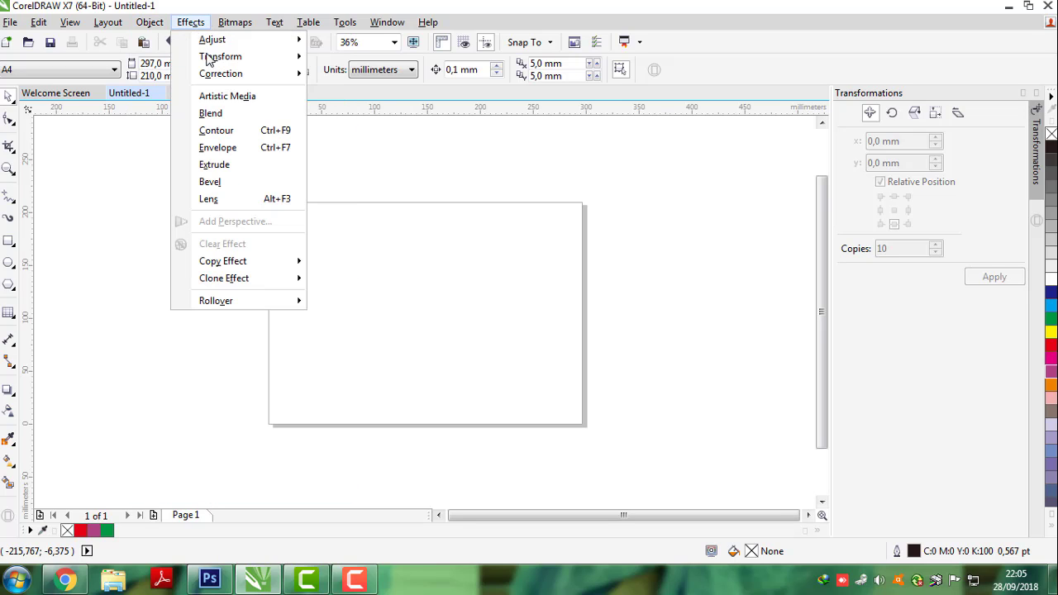
{"action": "mouse_move", "coordinate": [274, 24]}
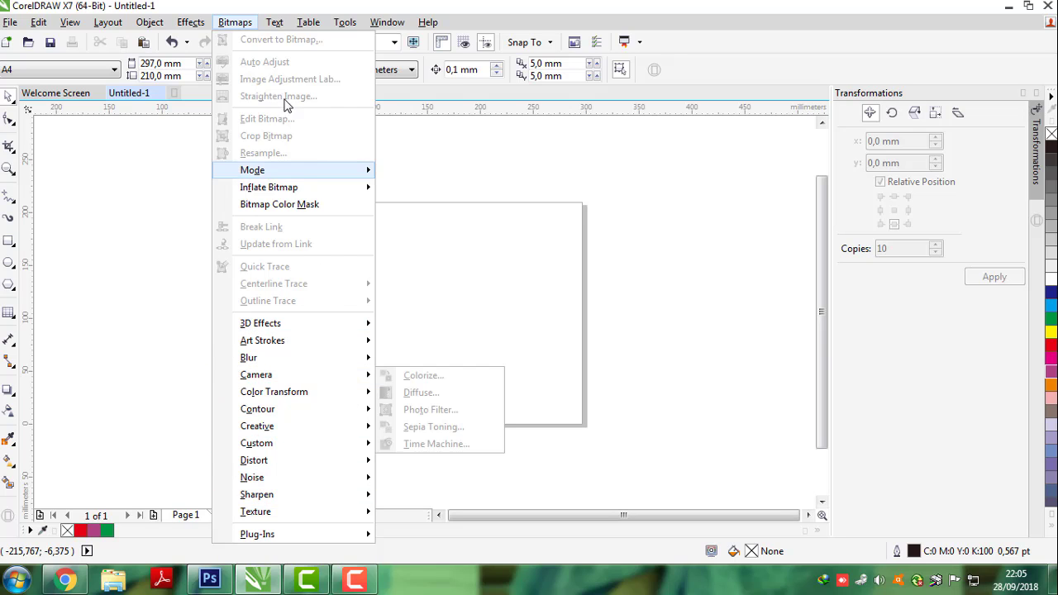
{"action": "mouse_move", "coordinate": [323, 375]}
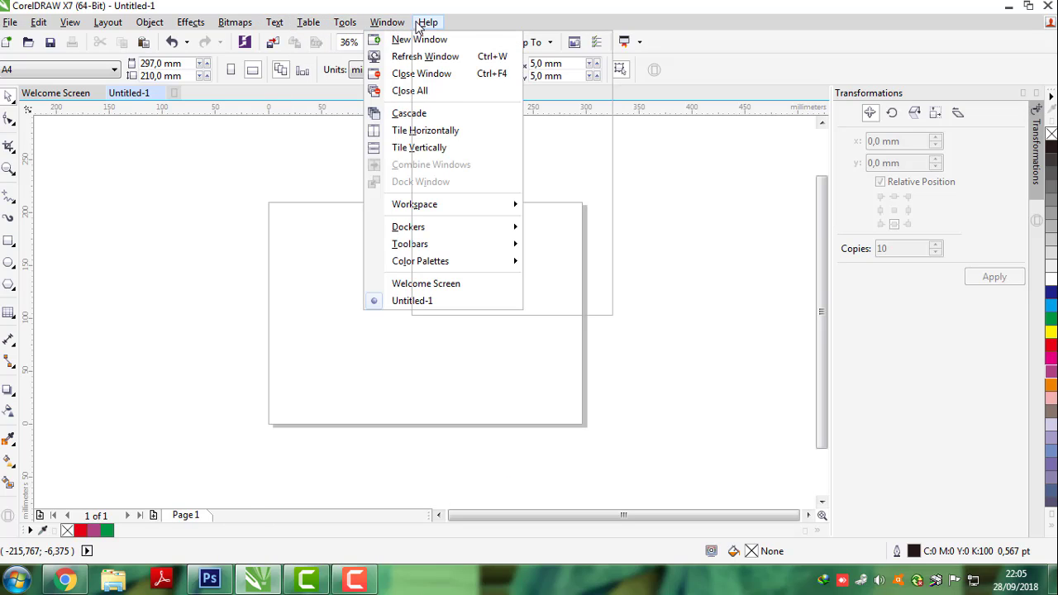
{"action": "mouse_move", "coordinate": [421, 32]}
{"action": "left_click", "coordinate": [333, 299]}
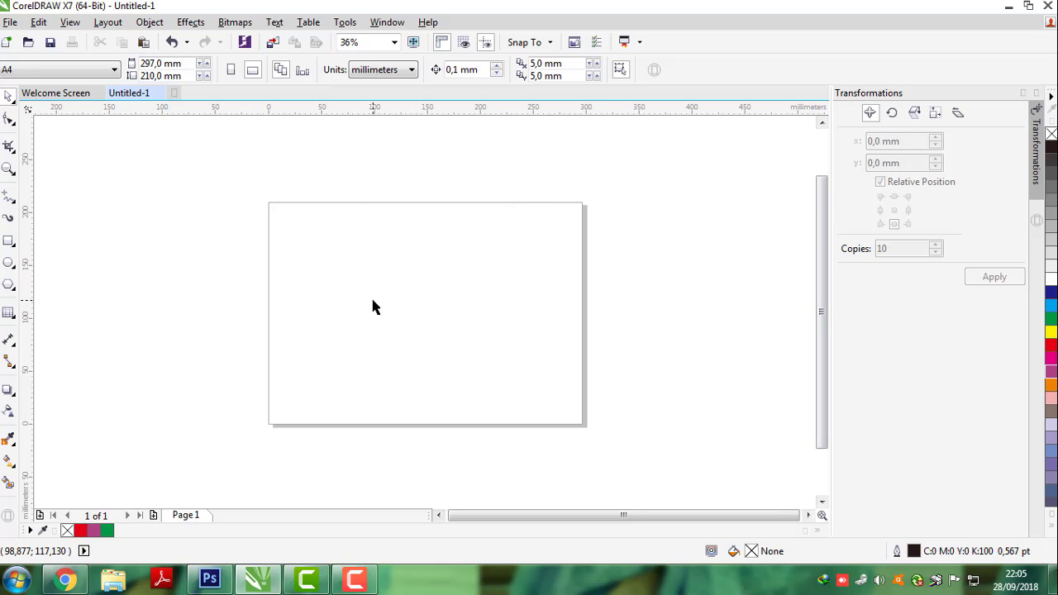
Step: Draw a rectangle about 65 mm by 60 mm in the upper-left part of the page and select it
{"action": "left_click", "coordinate": [8, 241]}
{"action": "left_click_drag", "start_coordinate": [306, 242], "coordinate": [378, 308]}
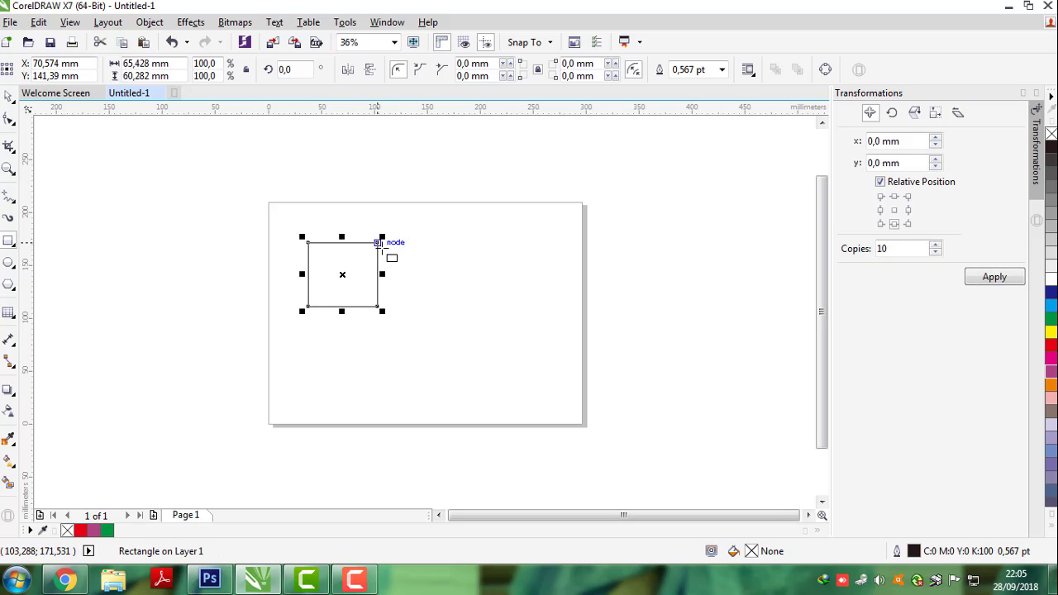
{"action": "left_click", "coordinate": [8, 96]}
{"action": "left_click", "coordinate": [128, 223]}
{"action": "left_click", "coordinate": [379, 278]}
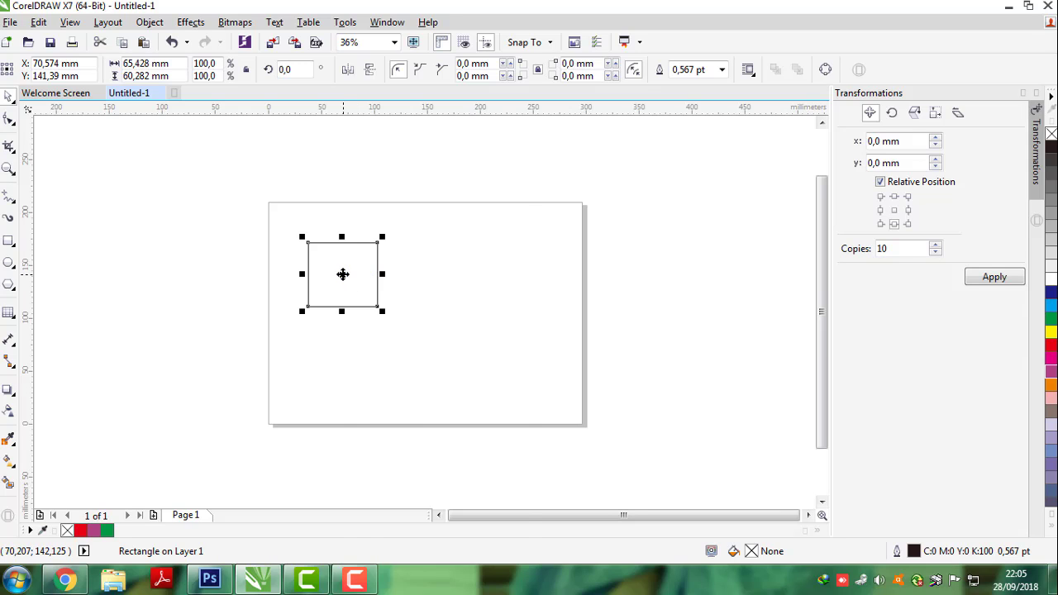
Step: Copy the rectangle and move the original about 94 mm to the right, to the page's upper middle
{"action": "right_click", "coordinate": [343, 274]}
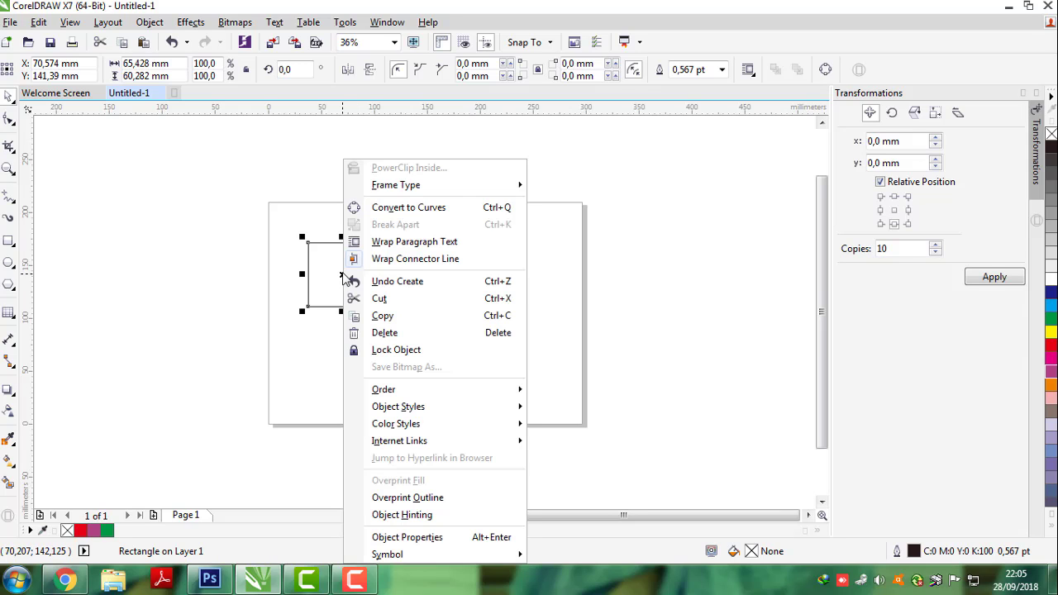
{"action": "left_click", "coordinate": [404, 317]}
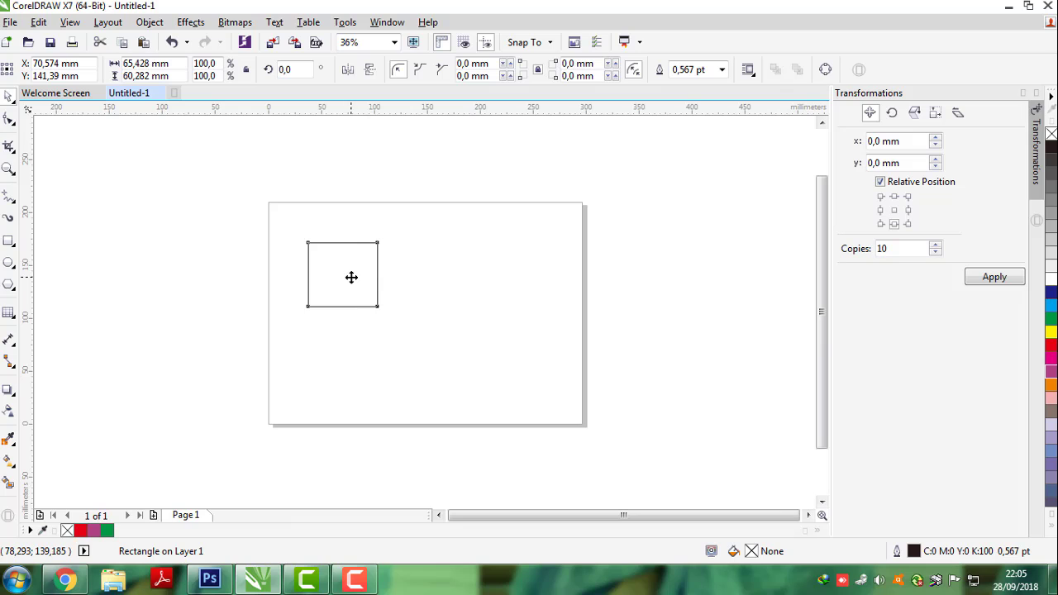
{"action": "left_click_drag", "start_coordinate": [351, 278], "coordinate": [450, 276]}
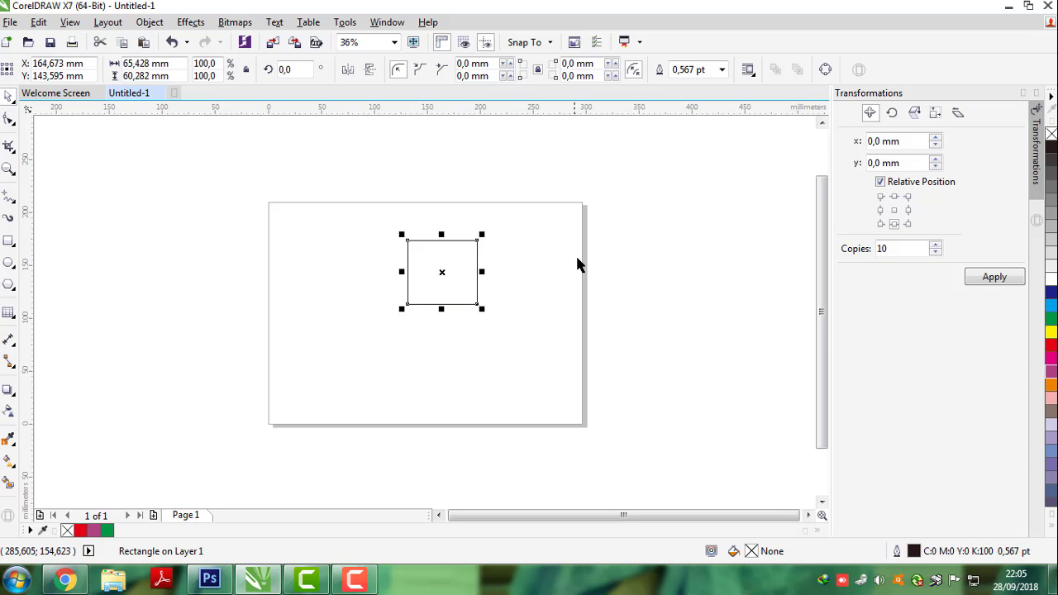
Step: Copy and paste the rectangle, placing the duplicate in the left part of the page, centred at about X 60 mm, Y 113 mm
{"action": "left_click", "coordinate": [439, 270]}
{"action": "right_click", "coordinate": [440, 270]}
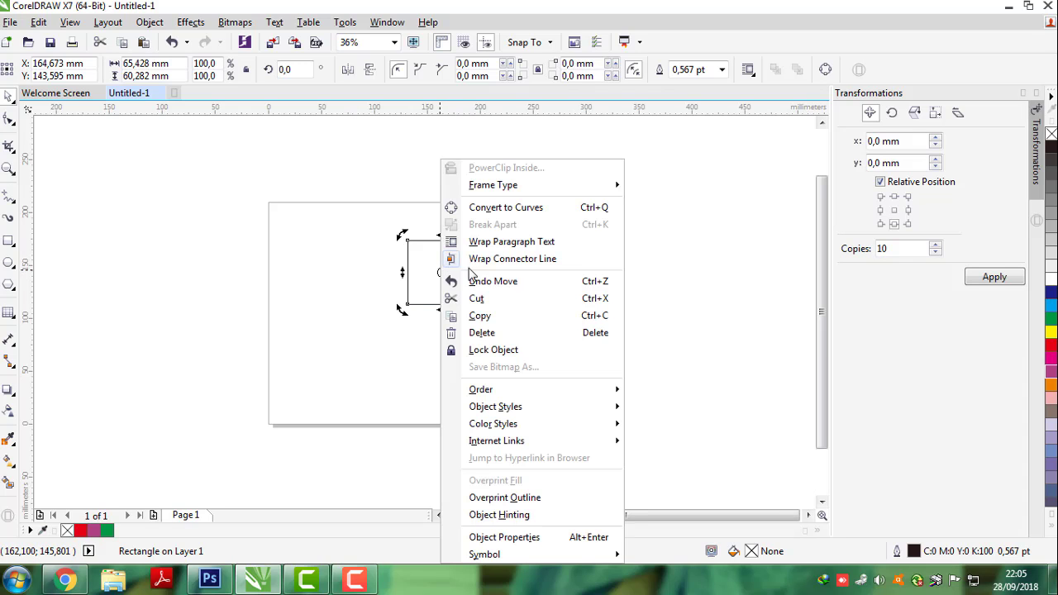
{"action": "left_click", "coordinate": [492, 316]}
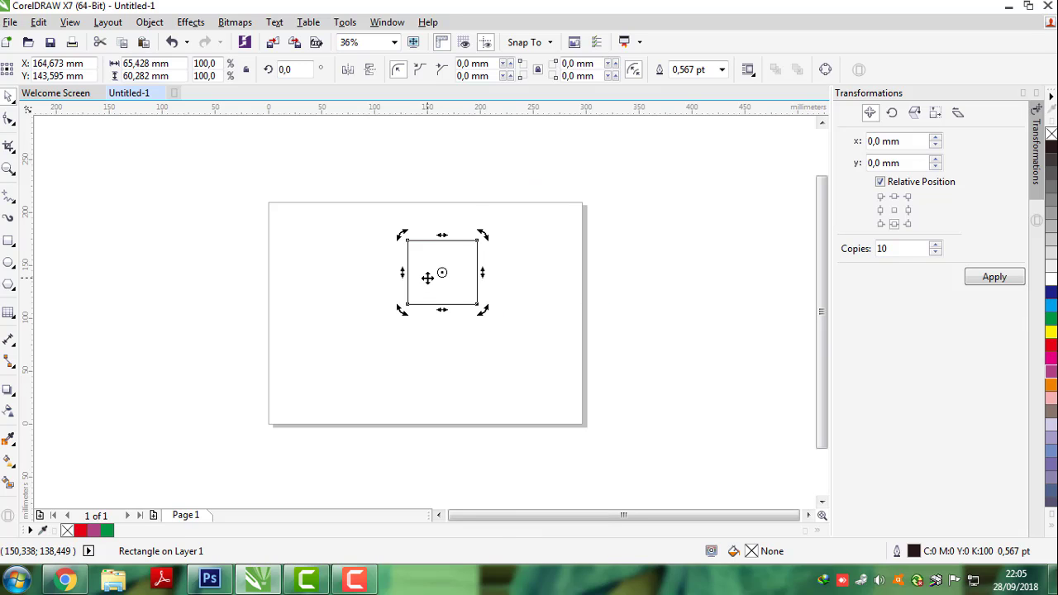
{"action": "right_click", "coordinate": [426, 278]}
{"action": "left_click", "coordinate": [360, 283]}
{"action": "right_click", "coordinate": [548, 266]}
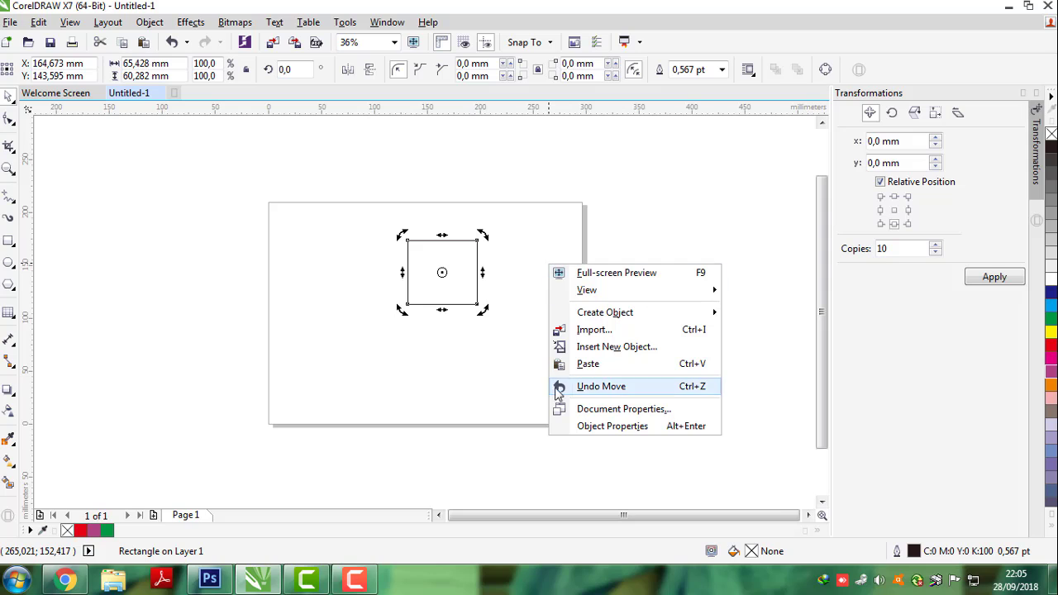
{"action": "left_click", "coordinate": [588, 364]}
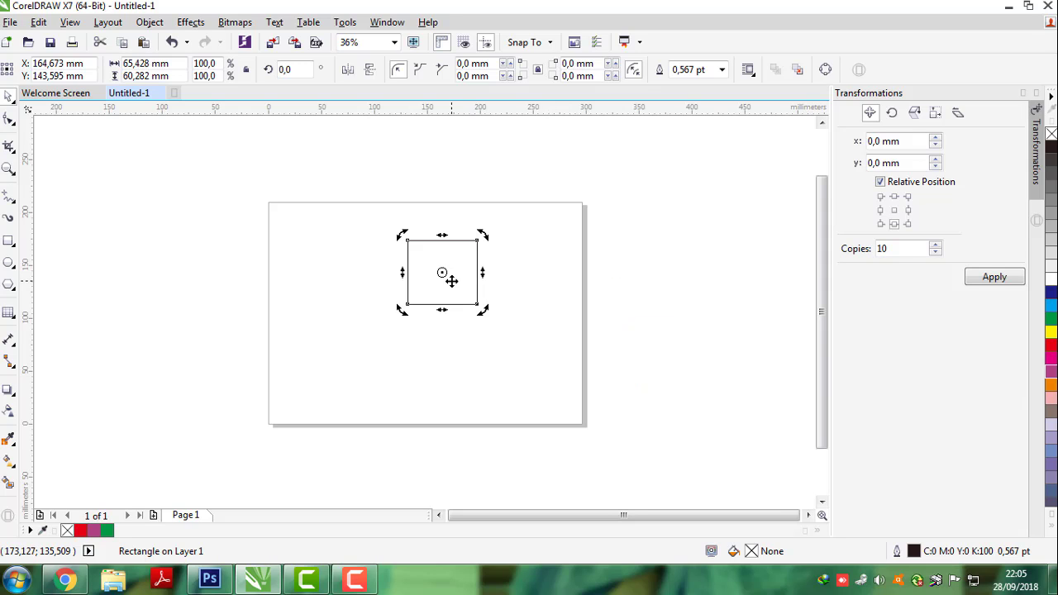
{"action": "left_click_drag", "start_coordinate": [451, 281], "coordinate": [341, 313]}
{"action": "left_click", "coordinate": [415, 312]}
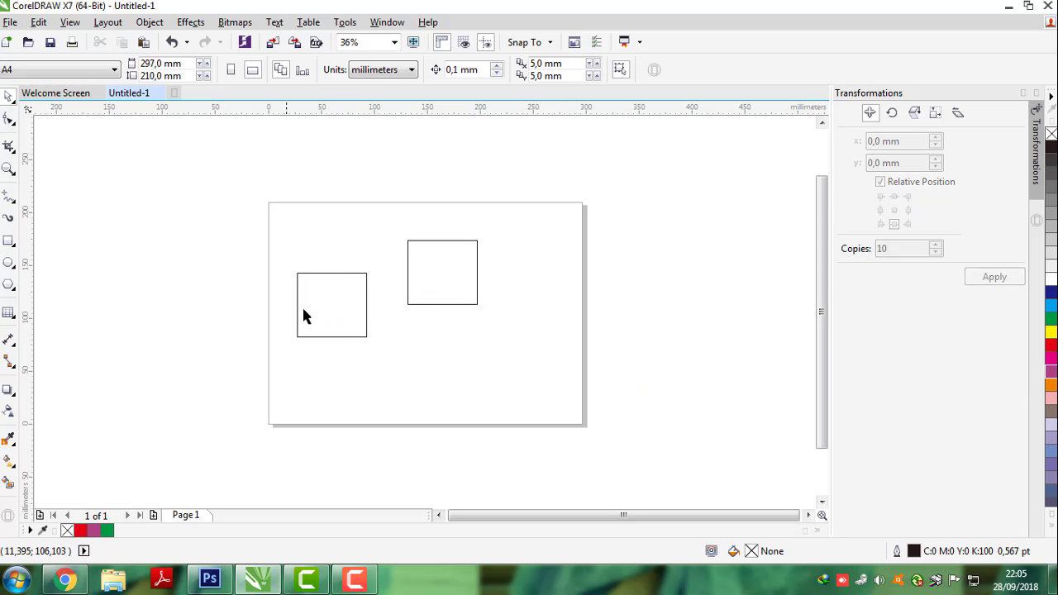
Step: Duplicate the left rectangle by copying and pasting it, and place the duplicate below the upper-middle rectangle
{"action": "left_click", "coordinate": [340, 312]}
{"action": "right_click", "coordinate": [340, 313]}
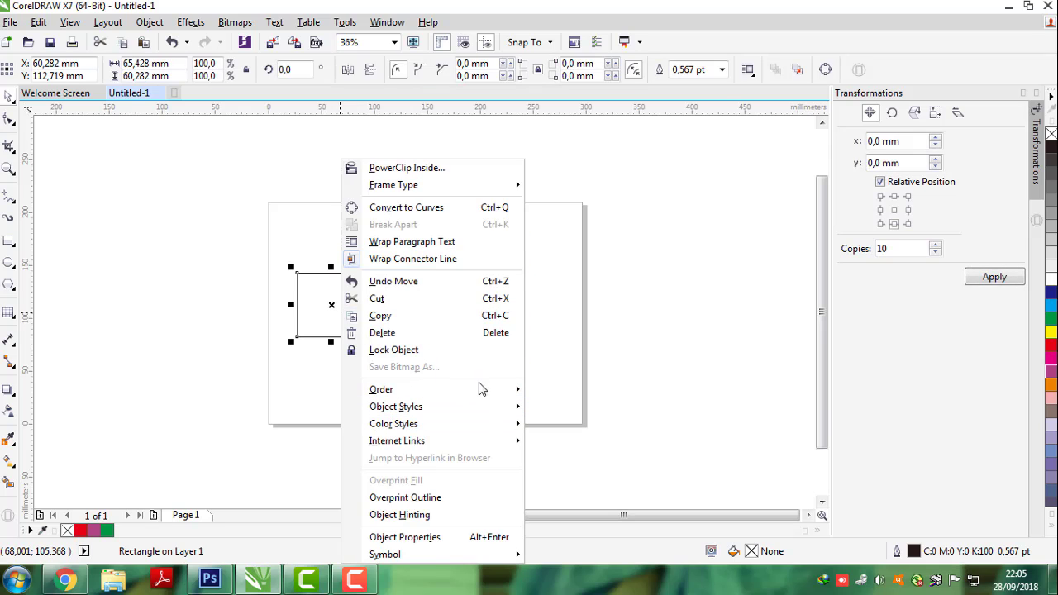
{"action": "left_click", "coordinate": [410, 315]}
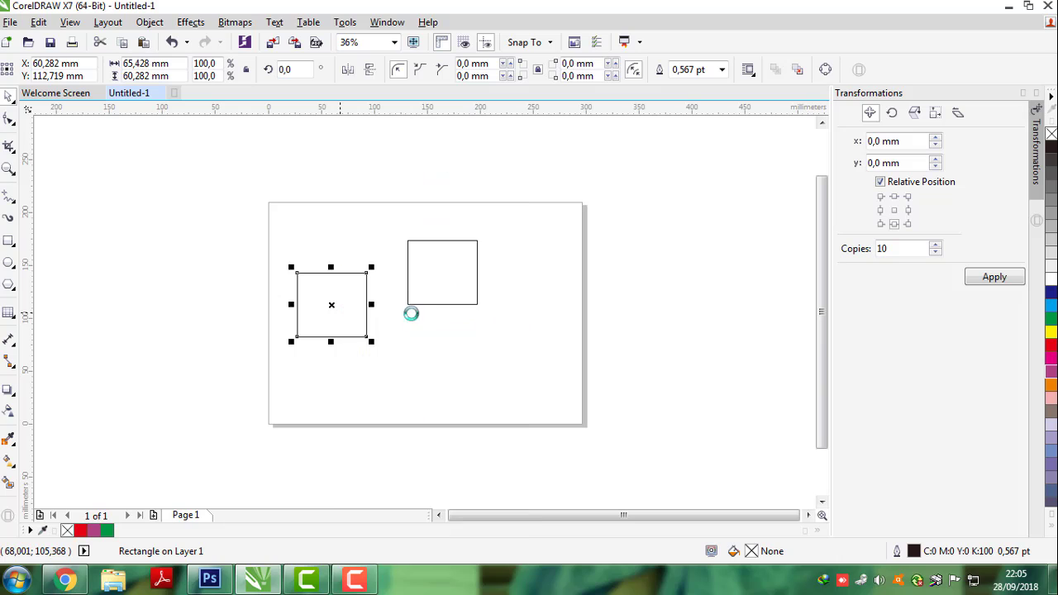
{"action": "left_click", "coordinate": [496, 322]}
{"action": "right_click", "coordinate": [499, 324]}
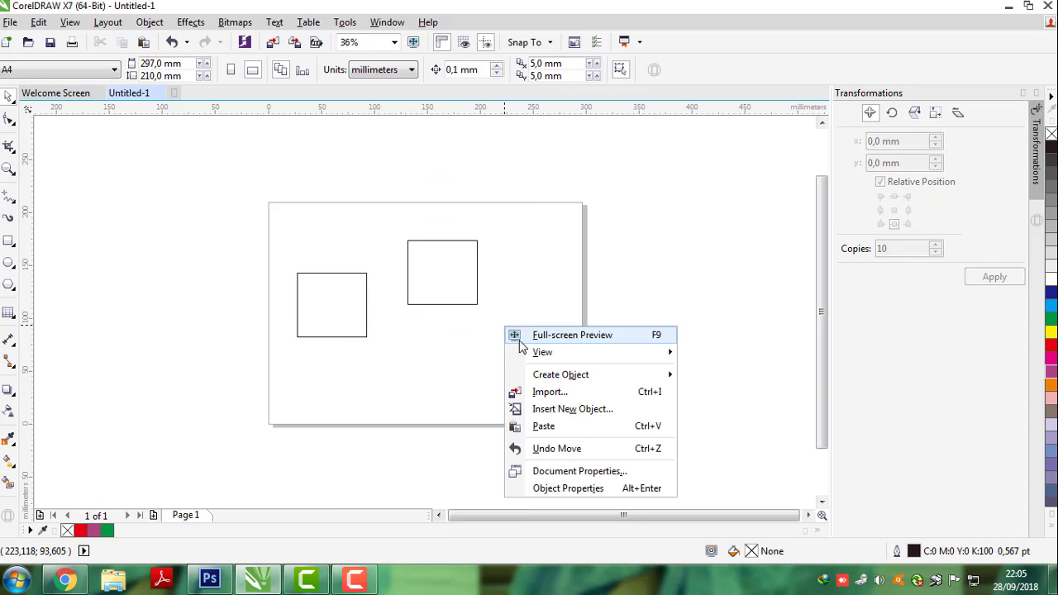
{"action": "left_click", "coordinate": [552, 430]}
{"action": "left_click", "coordinate": [324, 303]}
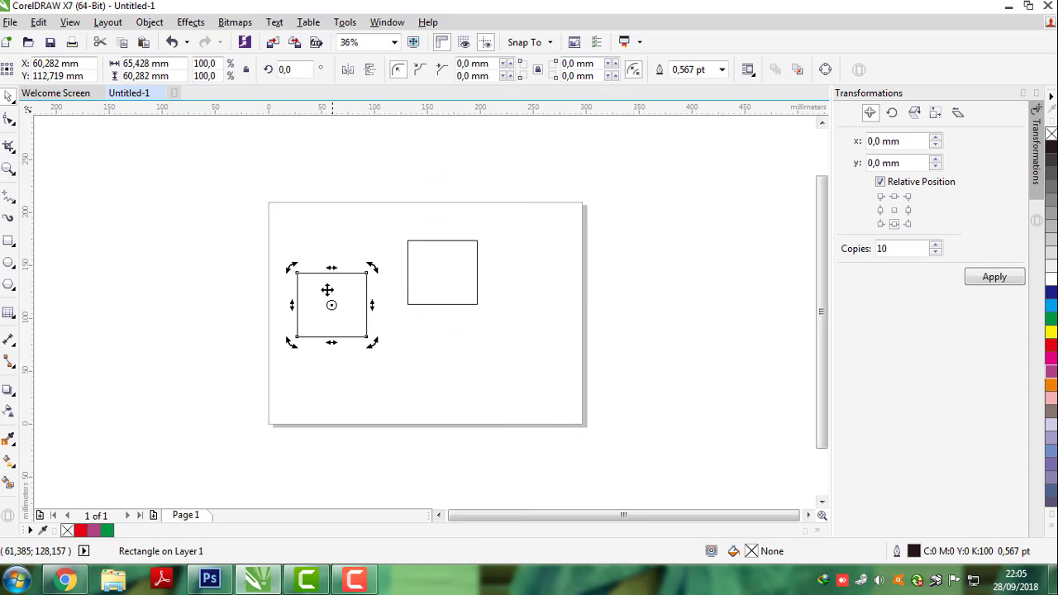
{"action": "left_click", "coordinate": [350, 317]}
{"action": "left_click_drag", "start_coordinate": [362, 306], "coordinate": [482, 353]}
Step: Fill the two rectangles on the right with red and the left rectangle with cyan
{"action": "left_click_drag", "start_coordinate": [552, 402], "coordinate": [299, 179]}
{"action": "left_click", "coordinate": [1051, 346]}
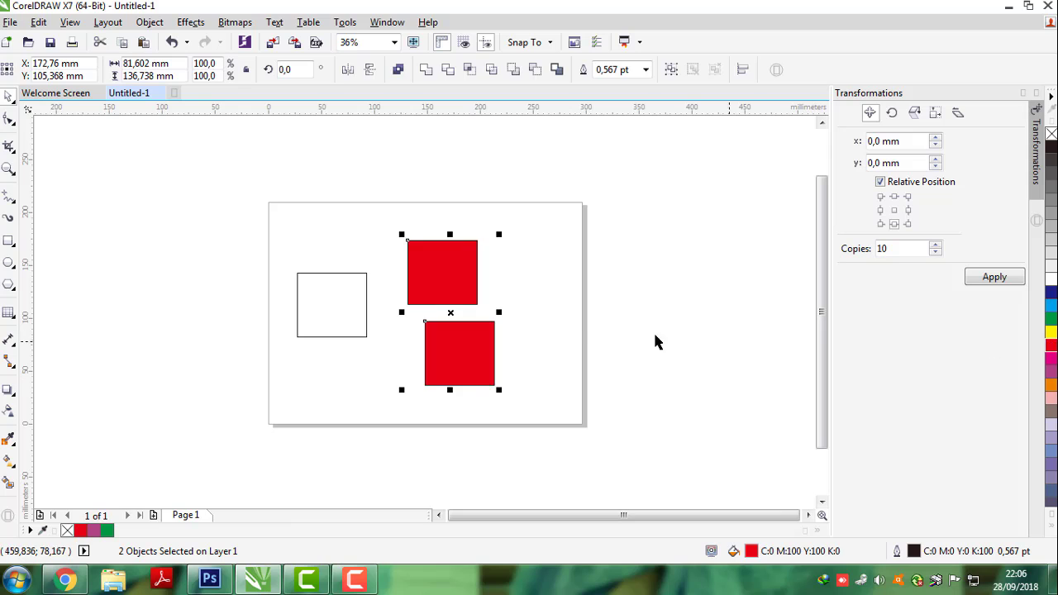
{"action": "left_click", "coordinate": [655, 342]}
{"action": "left_click", "coordinate": [349, 337]}
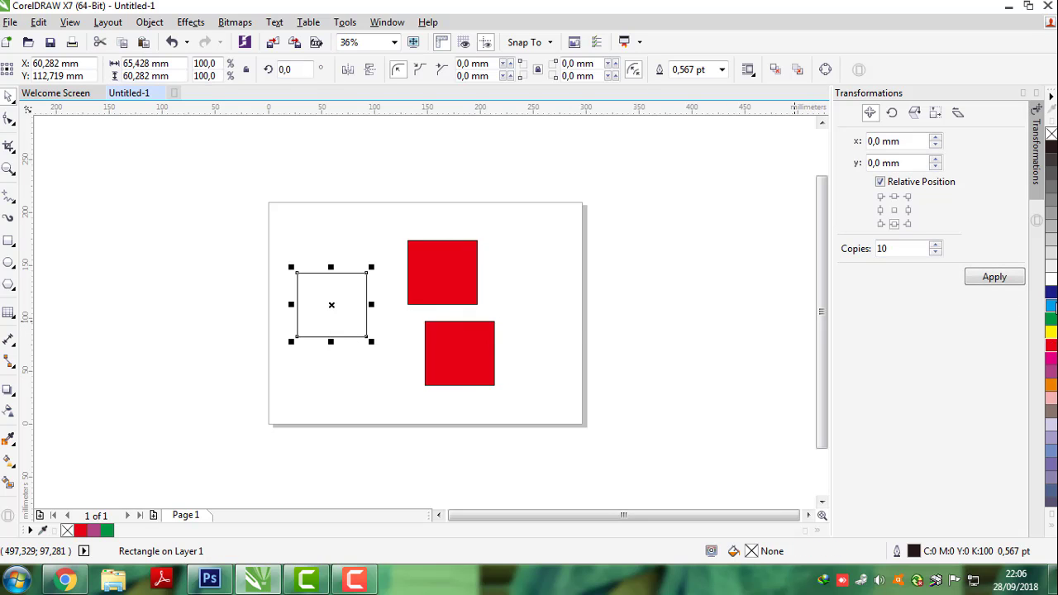
{"action": "left_click", "coordinate": [1051, 305]}
{"action": "left_click", "coordinate": [571, 323]}
Step: Select all three filled rectangles together and delete them
{"action": "left_click_drag", "start_coordinate": [193, 229], "coordinate": [193, 224]}
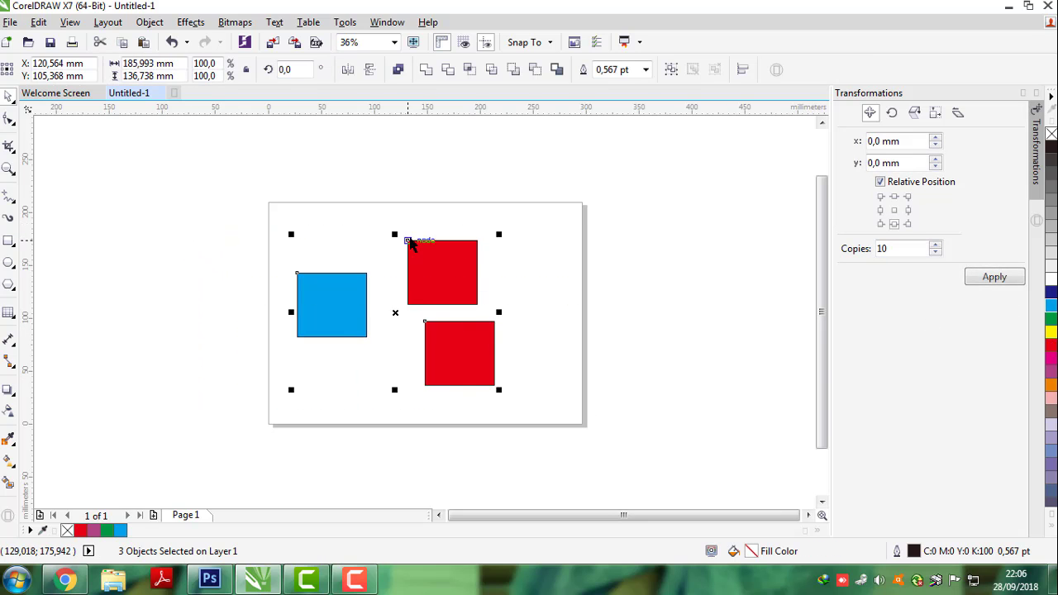
{"action": "left_click", "coordinate": [408, 238]}
{"action": "key", "text": "Delete"}
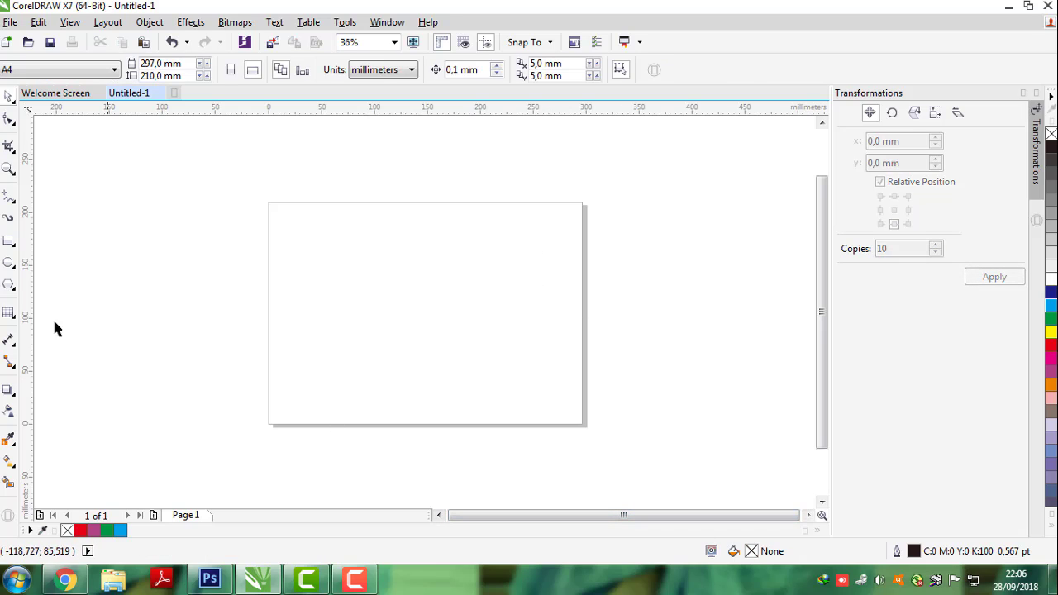
Step: Draw an ellipse about 109 mm wide and 106 mm high, and move it to centre at about X 72 mm, Y 125 mm
{"action": "left_click", "coordinate": [11, 265]}
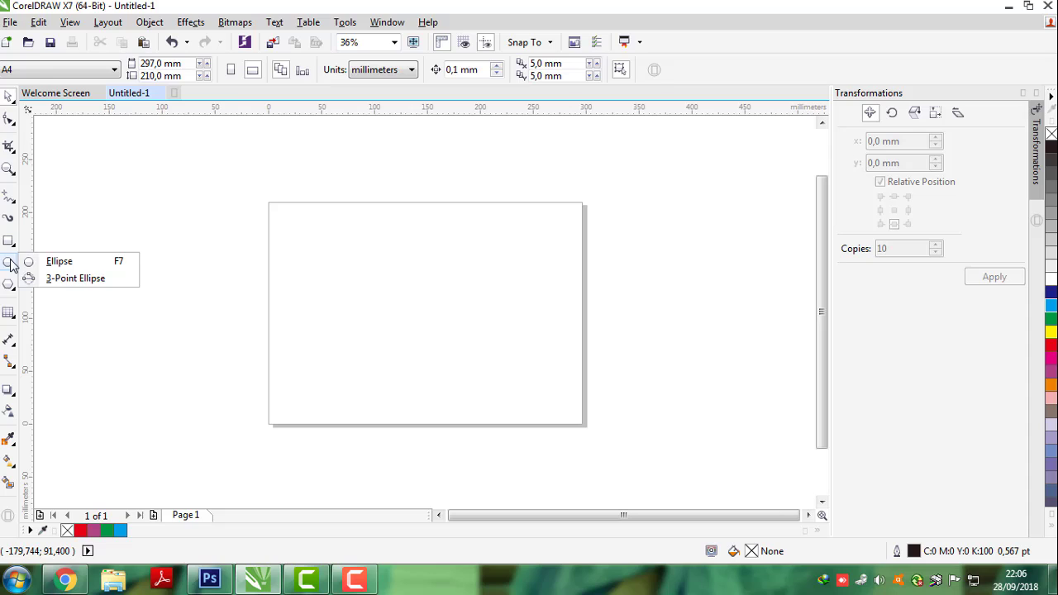
{"action": "left_click", "coordinate": [68, 262]}
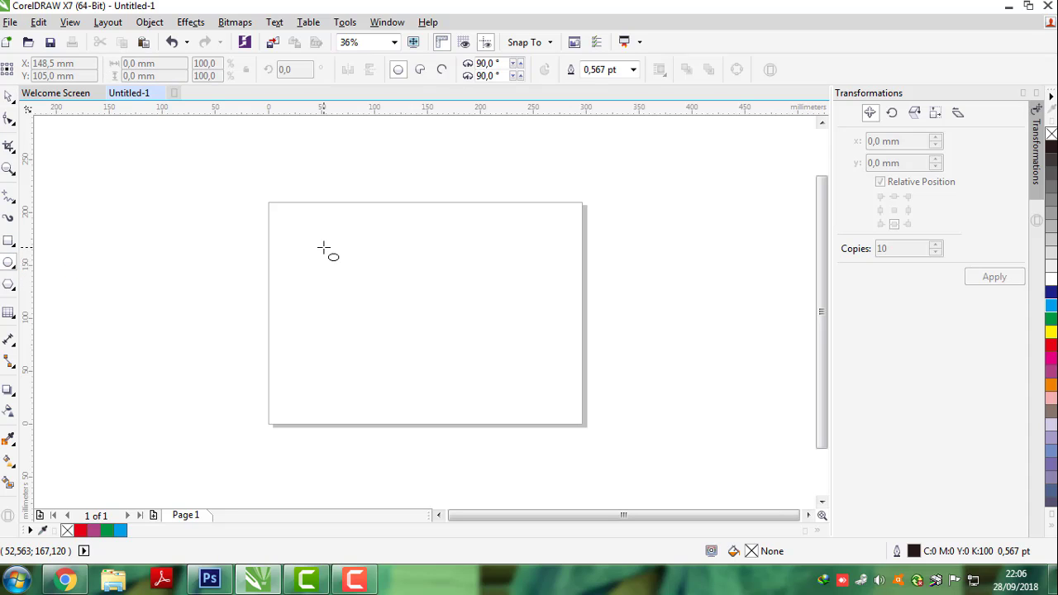
{"action": "left_click_drag", "start_coordinate": [323, 248], "coordinate": [381, 304]}
{"action": "left_click", "coordinate": [8, 96]}
{"action": "left_click", "coordinate": [232, 229]}
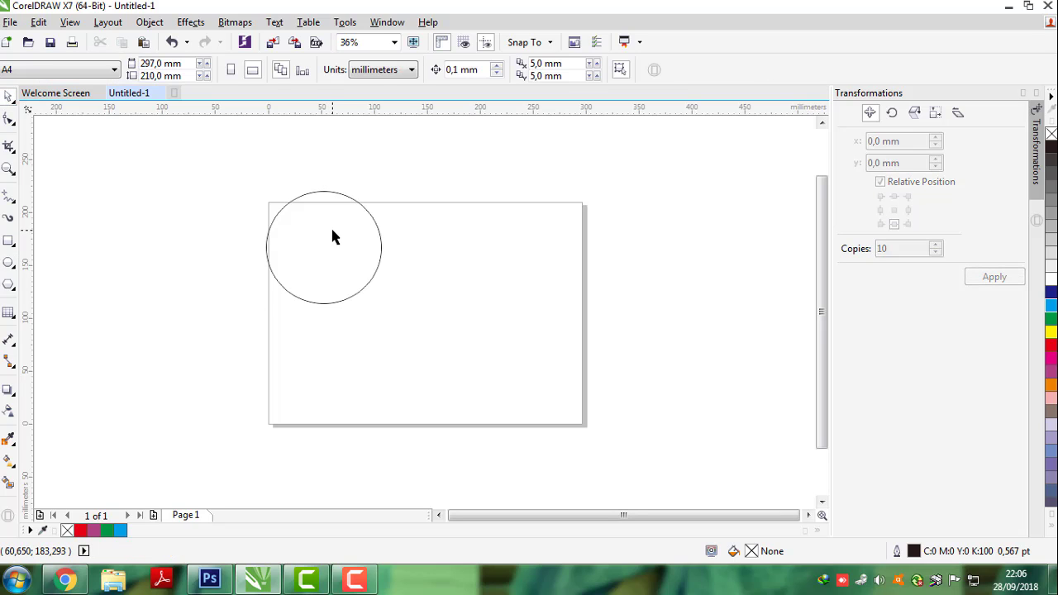
{"action": "left_click_drag", "start_coordinate": [367, 222], "coordinate": [395, 266]}
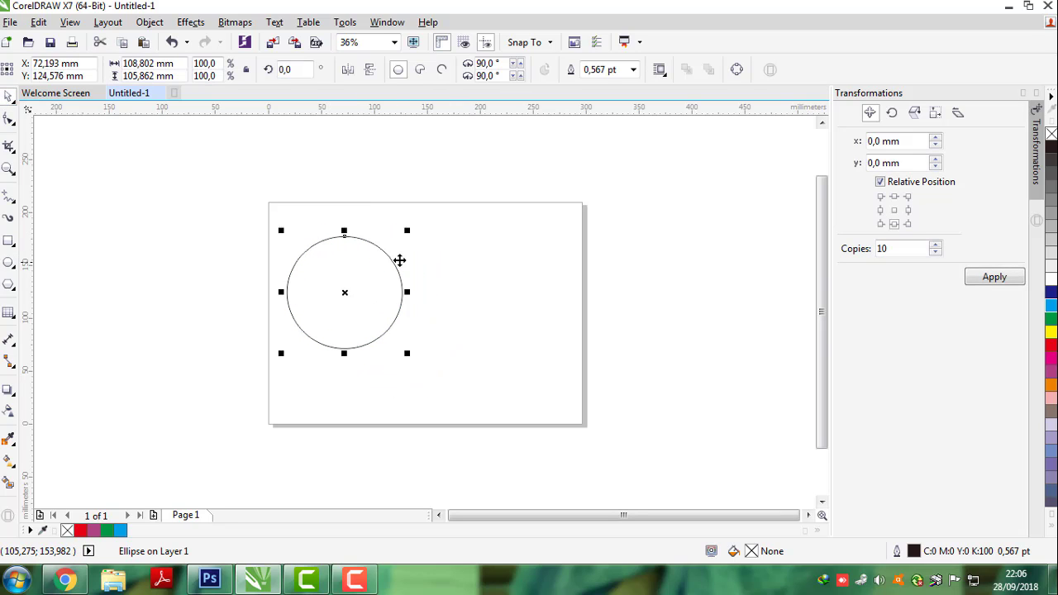
{"action": "left_click", "coordinate": [160, 336]}
Step: Draw a rectangle about 94 mm wide and 111 mm high that overlaps the circle's right edge
{"action": "left_click", "coordinate": [12, 247]}
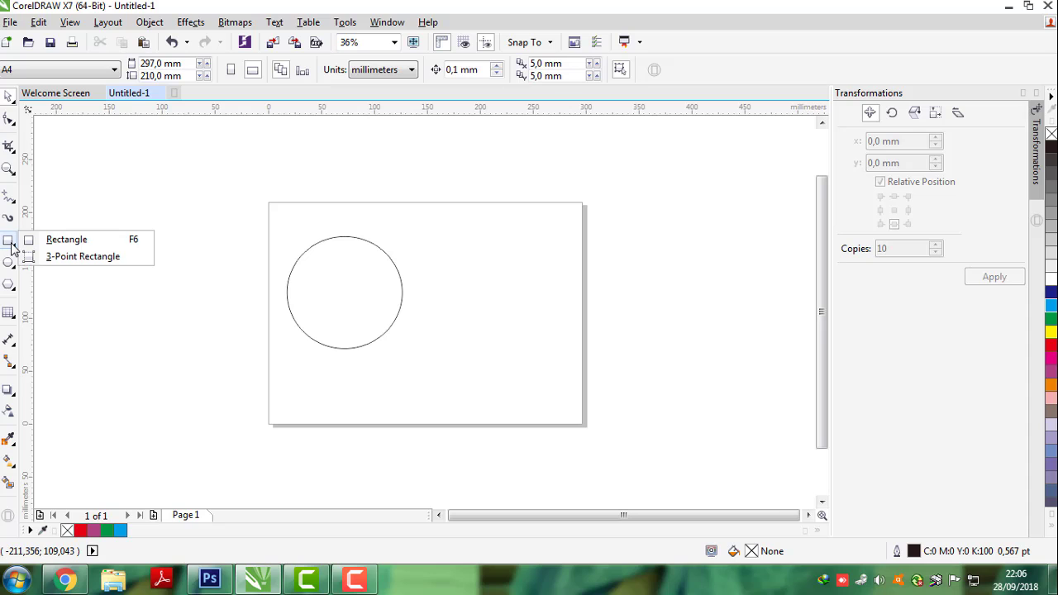
{"action": "left_click", "coordinate": [49, 241]}
{"action": "left_click_drag", "start_coordinate": [378, 234], "coordinate": [482, 355]}
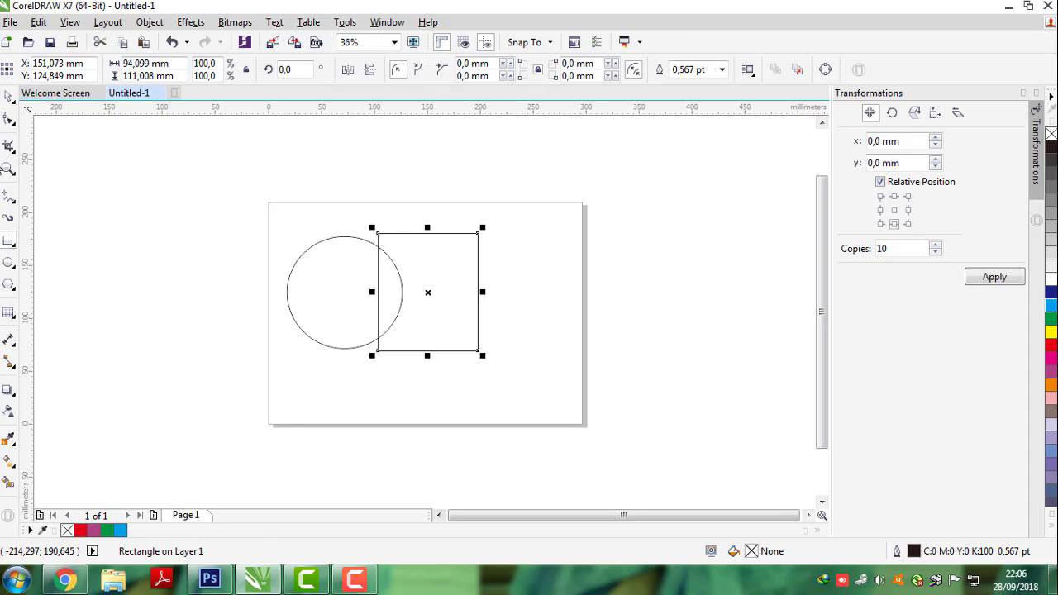
{"action": "left_click", "coordinate": [198, 217]}
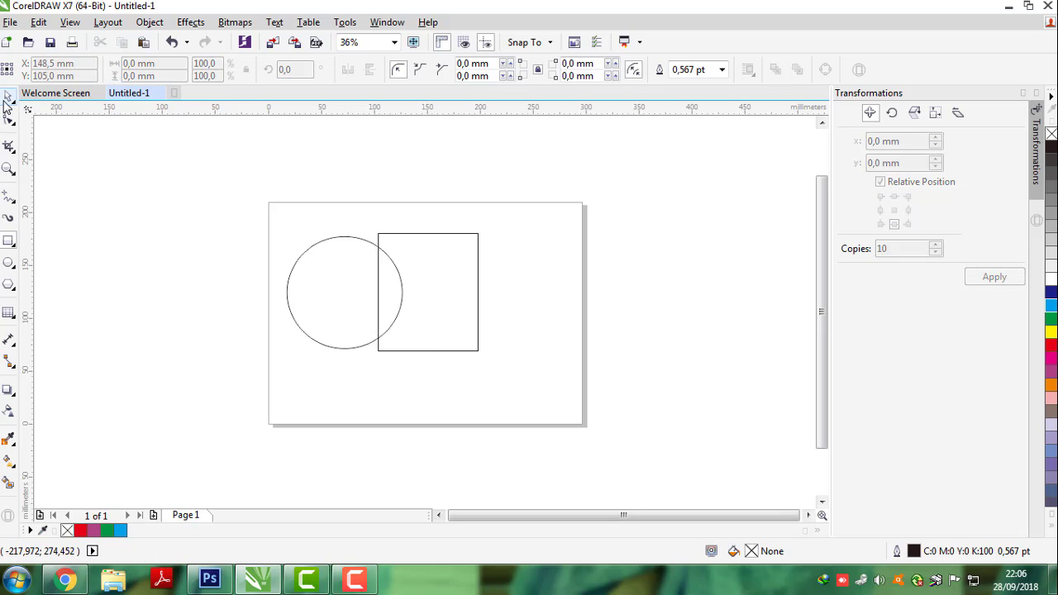
Step: Draw a small rectangle and a tall one about 24 by 231 mm outside the page's left edge
{"action": "left_click_drag", "start_coordinate": [135, 121], "coordinate": [163, 139]}
{"action": "left_click_drag", "start_coordinate": [222, 192], "coordinate": [248, 437]}
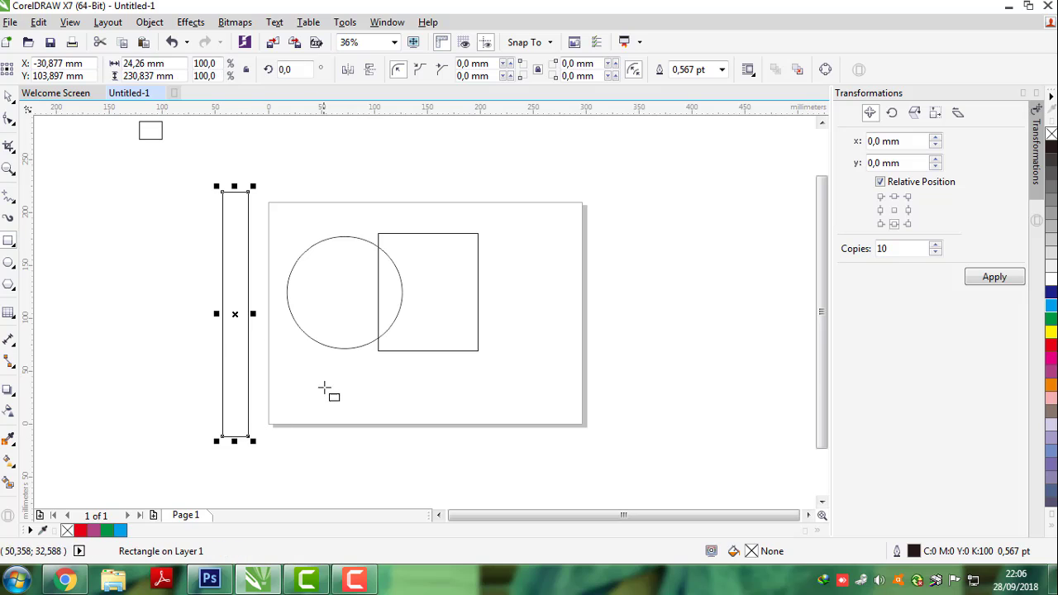
{"action": "left_click", "coordinate": [45, 209]}
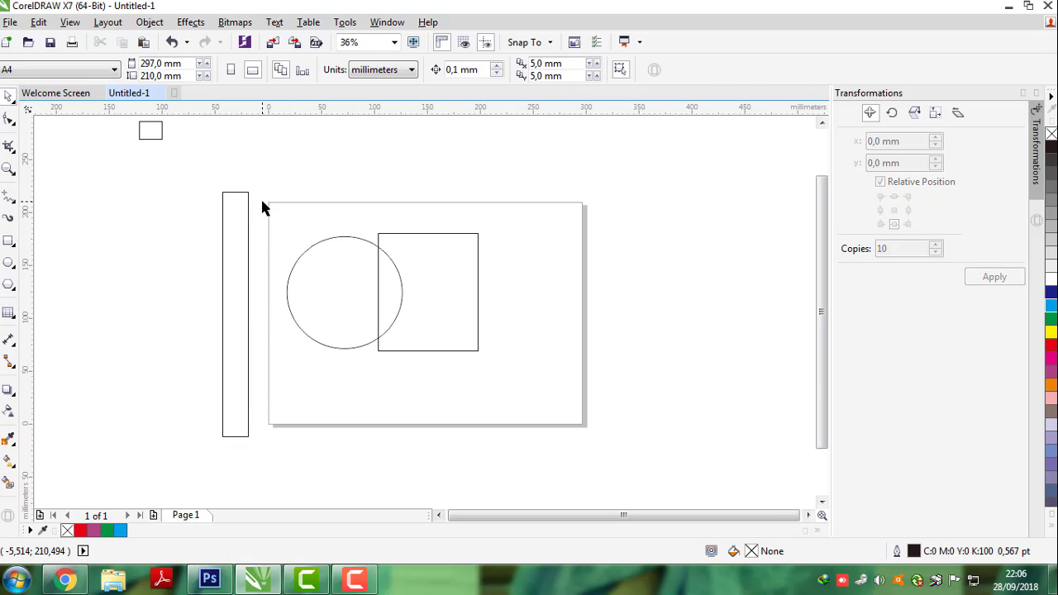
Step: Weld the overlapping circle and rectangle into a single shape, and undo the weld
{"action": "left_click_drag", "start_coordinate": [261, 207], "coordinate": [507, 385]}
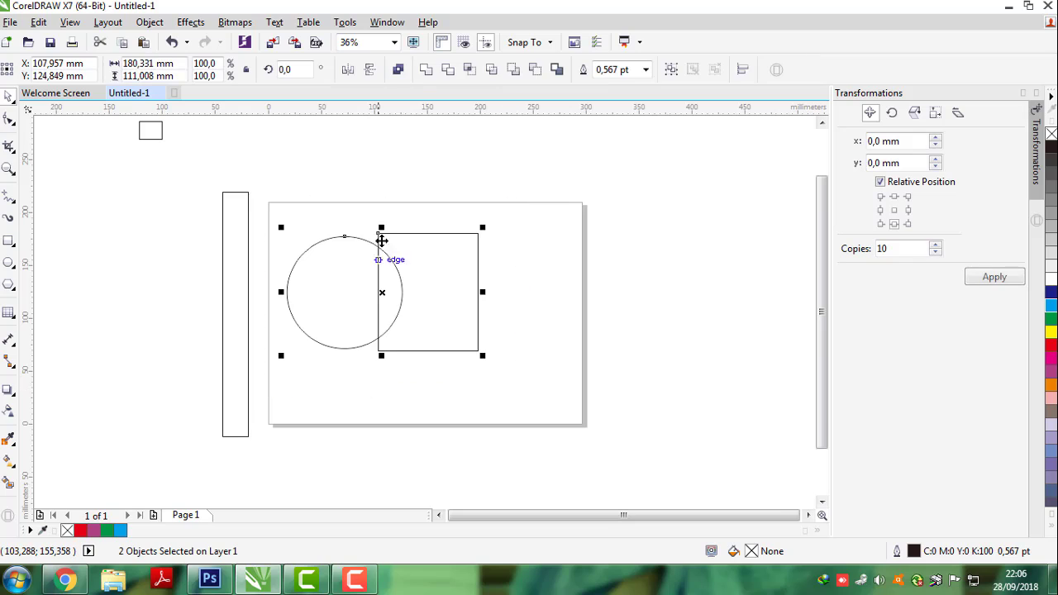
{"action": "left_click", "coordinate": [426, 71]}
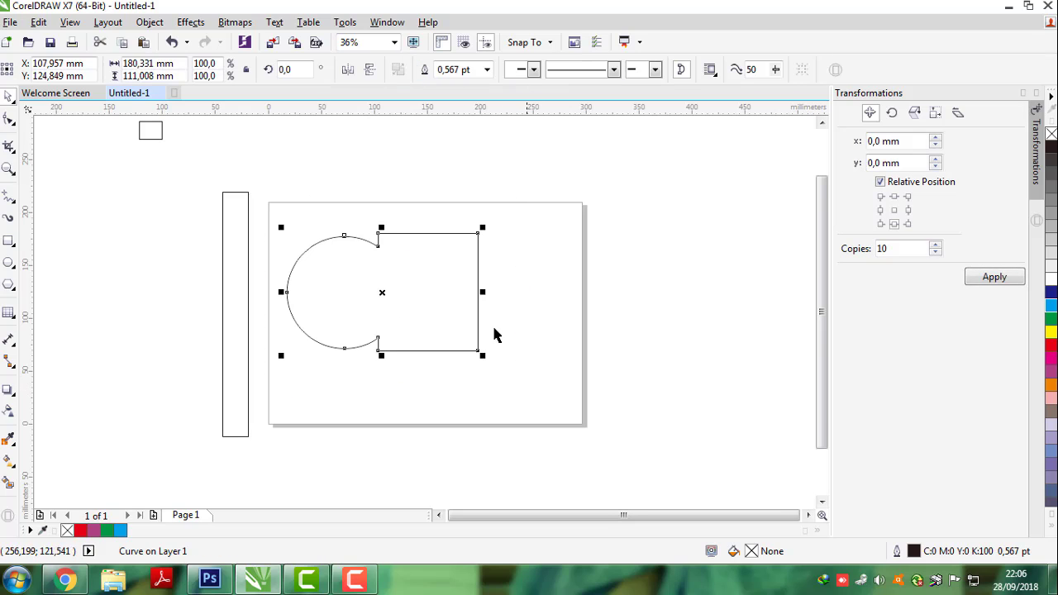
{"action": "left_click", "coordinate": [507, 200]}
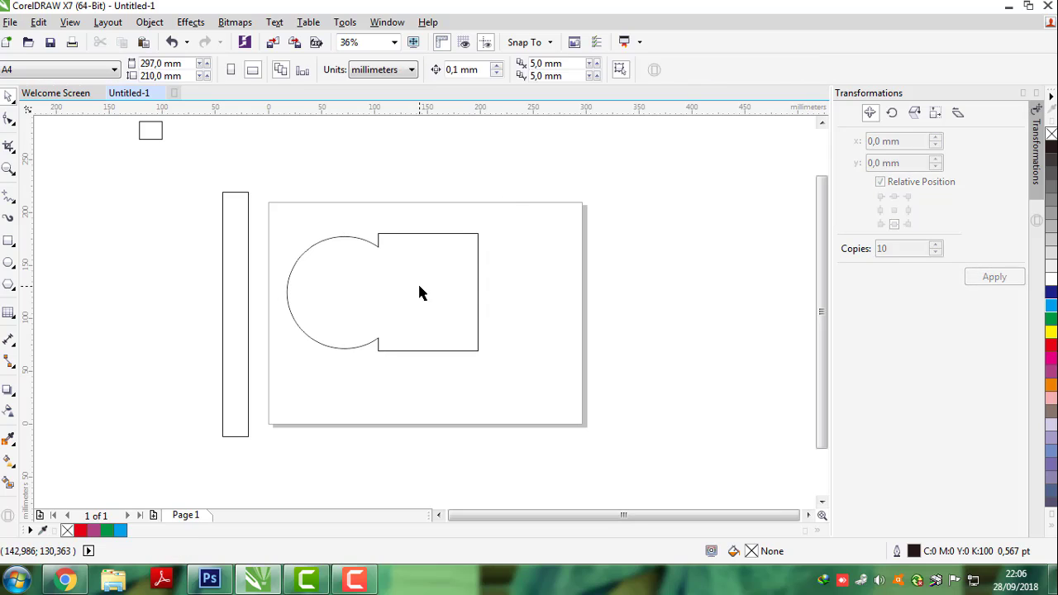
{"action": "left_click", "coordinate": [367, 284]}
{"action": "key", "text": "ctrl+z"}
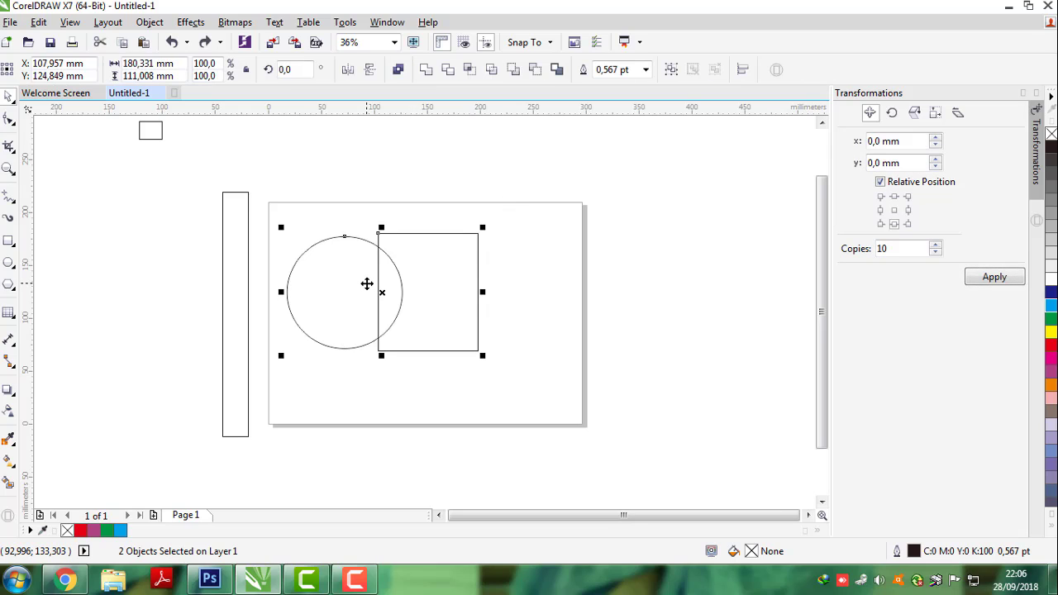
Step: Trim the circle with the overlapping rectangle, move the rectangle aside to inspect the cut, and undo both changes
{"action": "left_click", "coordinate": [447, 70]}
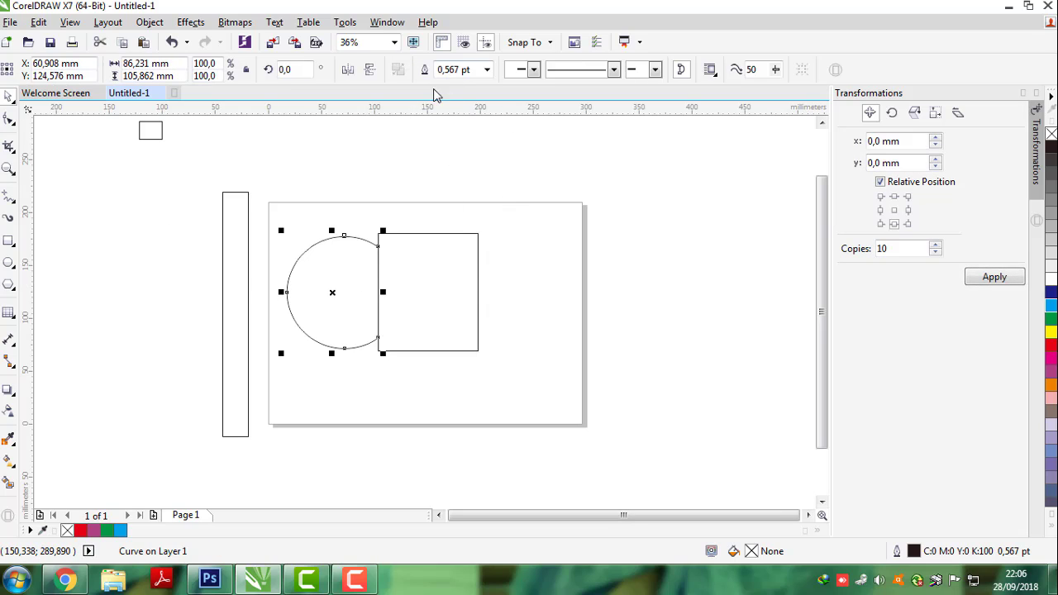
{"action": "left_click_drag", "start_coordinate": [413, 289], "coordinate": [496, 282]}
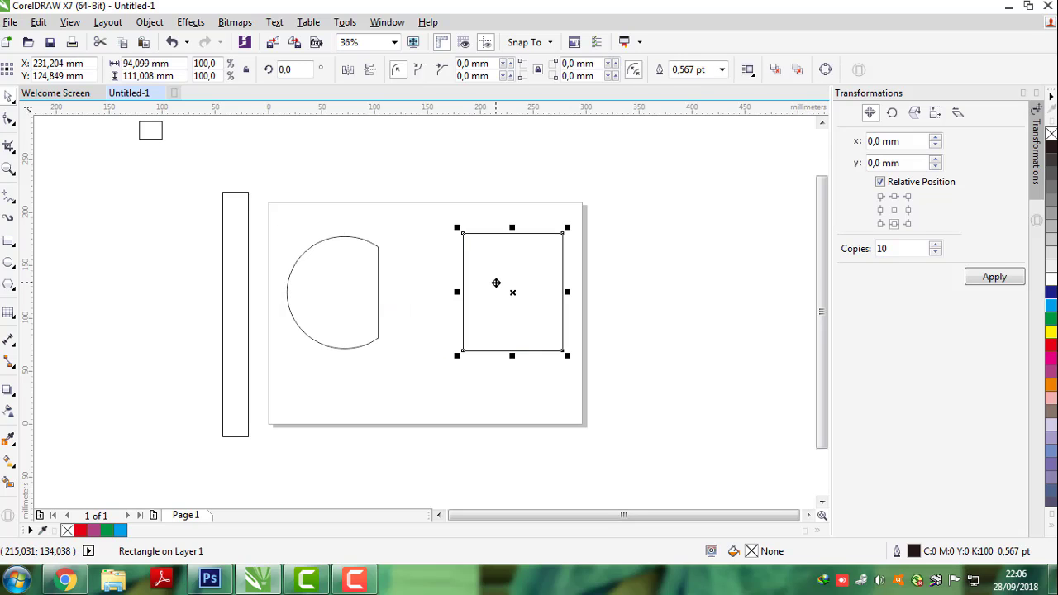
{"action": "key", "text": "ctrl+z"}
{"action": "key", "text": "ctrl+z"}
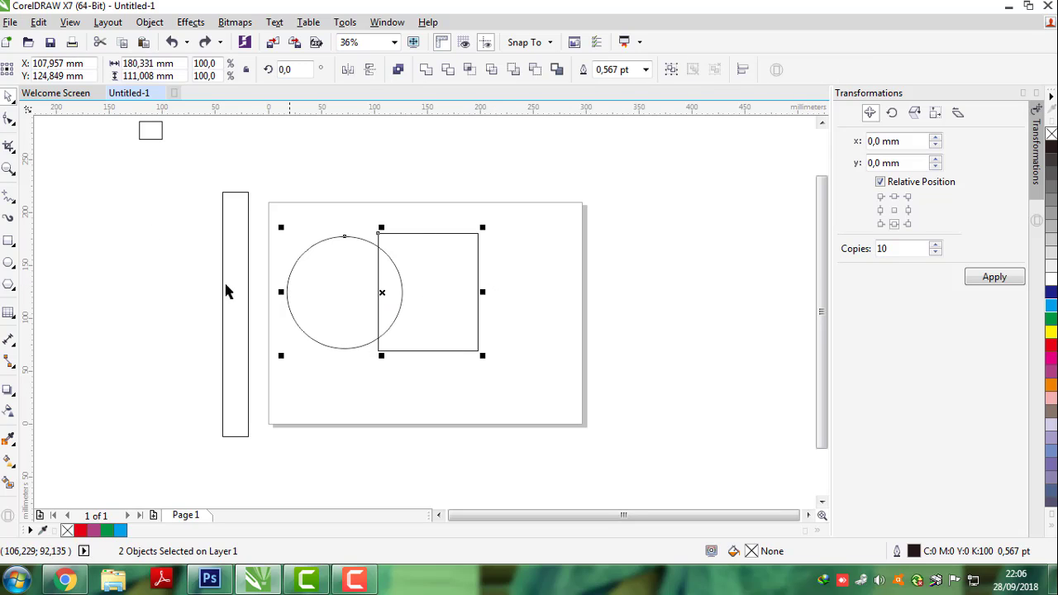
Step: Intersect the circle and rectangle, separate the pieces to inspect the overlap shape, and delete that shape
{"action": "left_click", "coordinate": [469, 71]}
{"action": "left_click", "coordinate": [454, 283]}
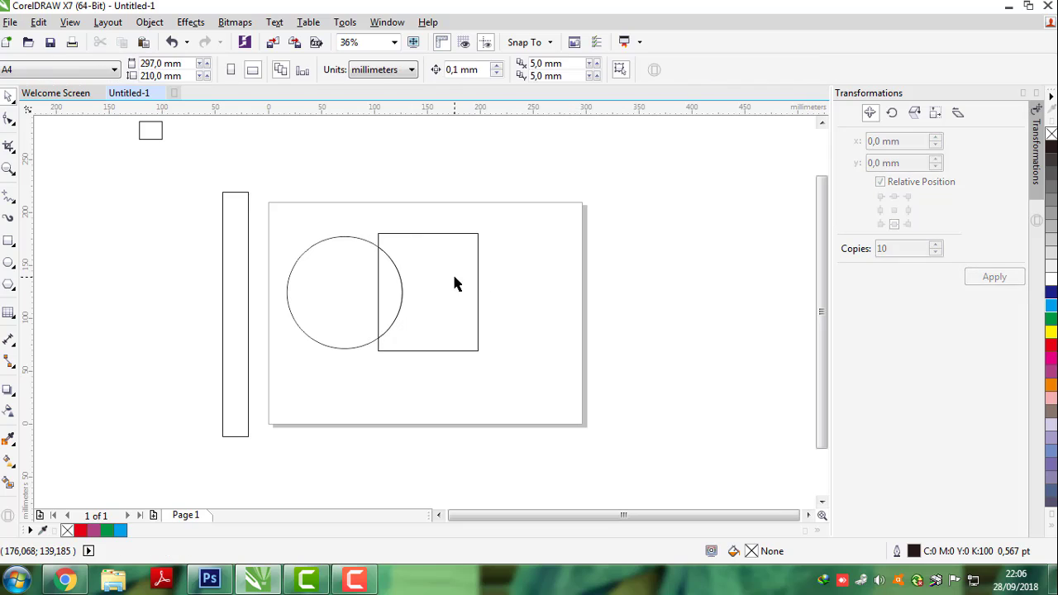
{"action": "left_click_drag", "start_coordinate": [381, 291], "coordinate": [485, 291]}
{"action": "left_click_drag", "start_coordinate": [392, 300], "coordinate": [413, 225]}
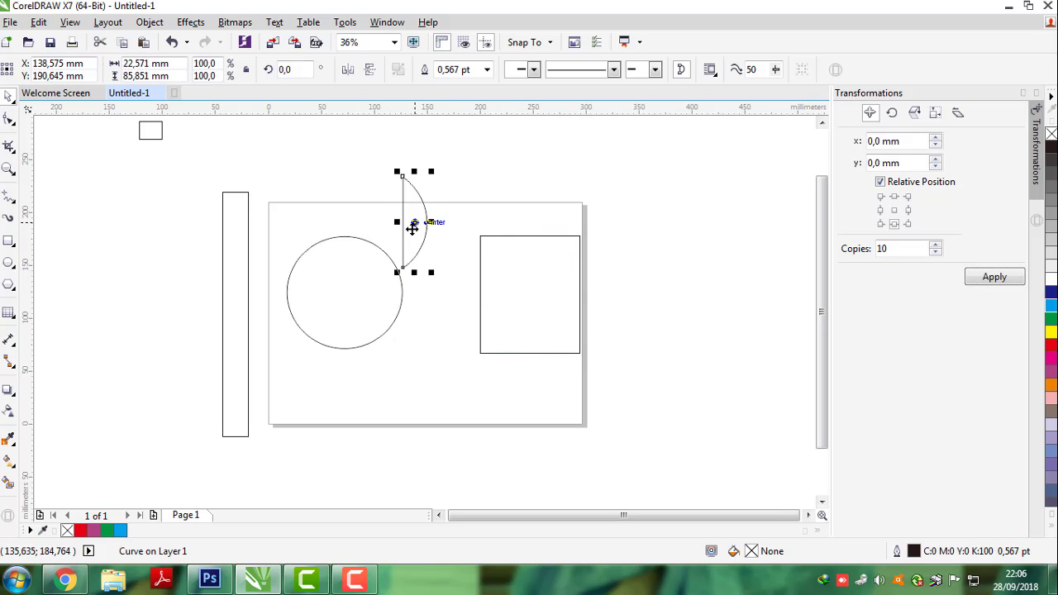
{"action": "key", "text": "ctrl+z"}
{"action": "key", "text": "Delete"}
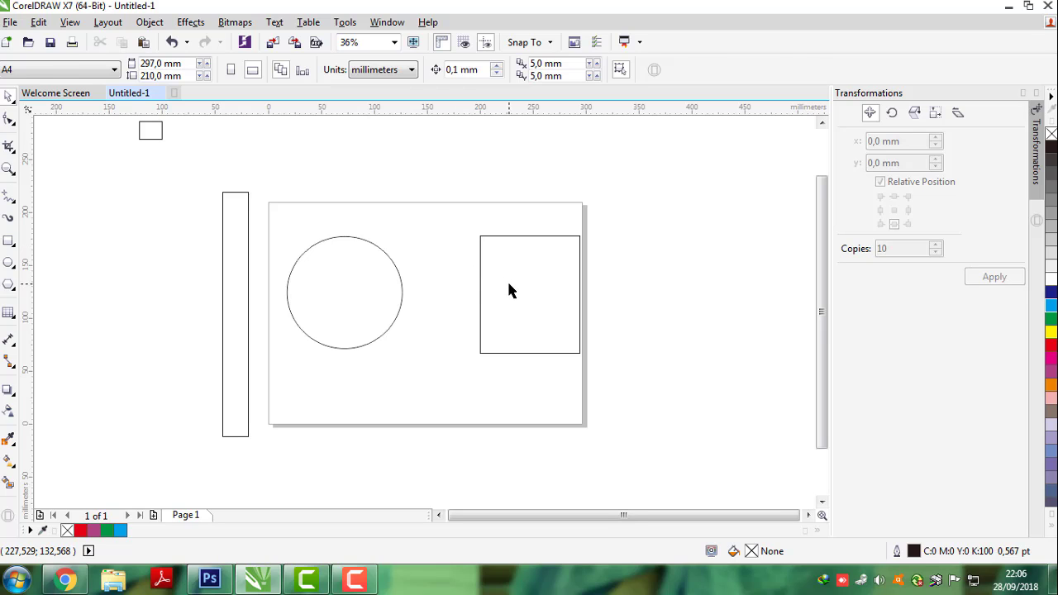
Step: Undo the intersection changes and apply Simplify to the circle and rectangle to cut their overlap out of the circle
{"action": "key", "text": "ctrl+z"}
{"action": "key", "text": "ctrl+z"}
{"action": "key", "text": "ctrl+z"}
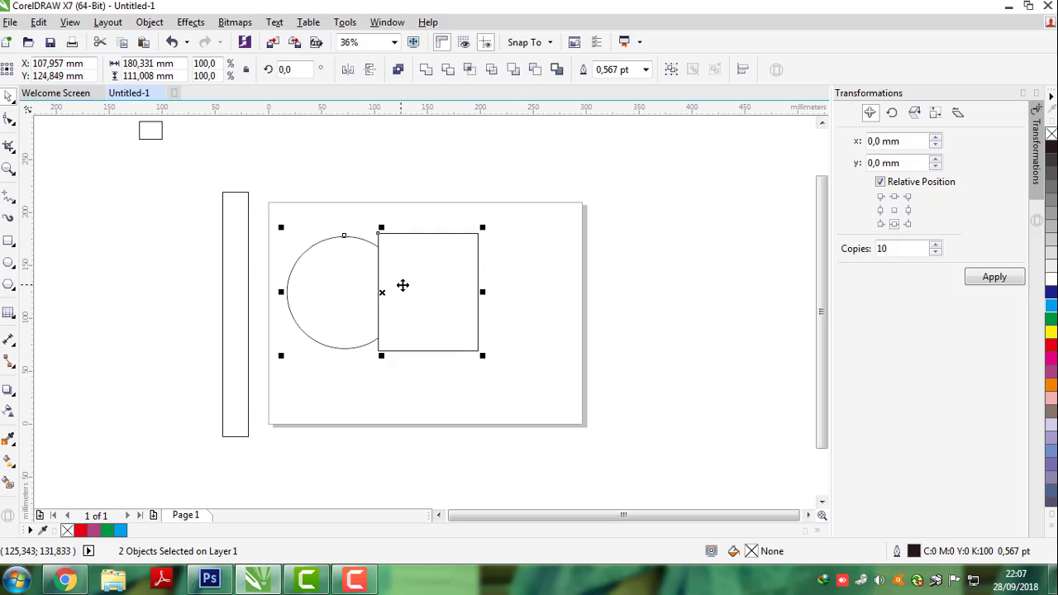
Step: Move the cut circle and rectangle together across the page, and undo the moves
{"action": "mouse_move", "coordinate": [404, 283]}
{"action": "left_mouse_down"}
{"action": "mouse_move", "coordinate": [500, 272]}
{"action": "mouse_move", "coordinate": [415, 289]}
{"action": "left_mouse_up"}
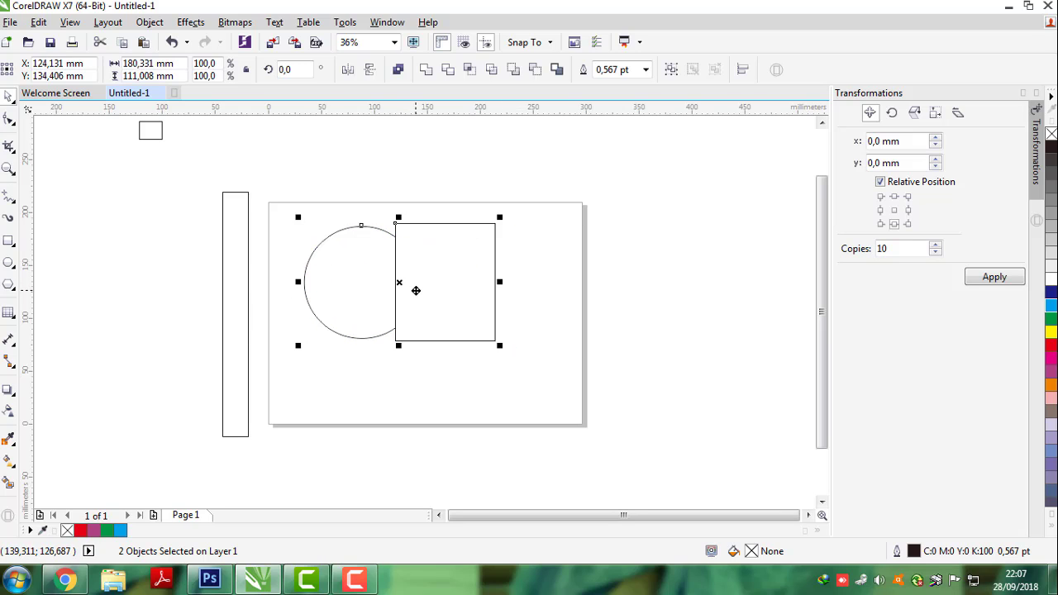
{"action": "left_click", "coordinate": [534, 309]}
{"action": "key", "text": "ctrl+z"}
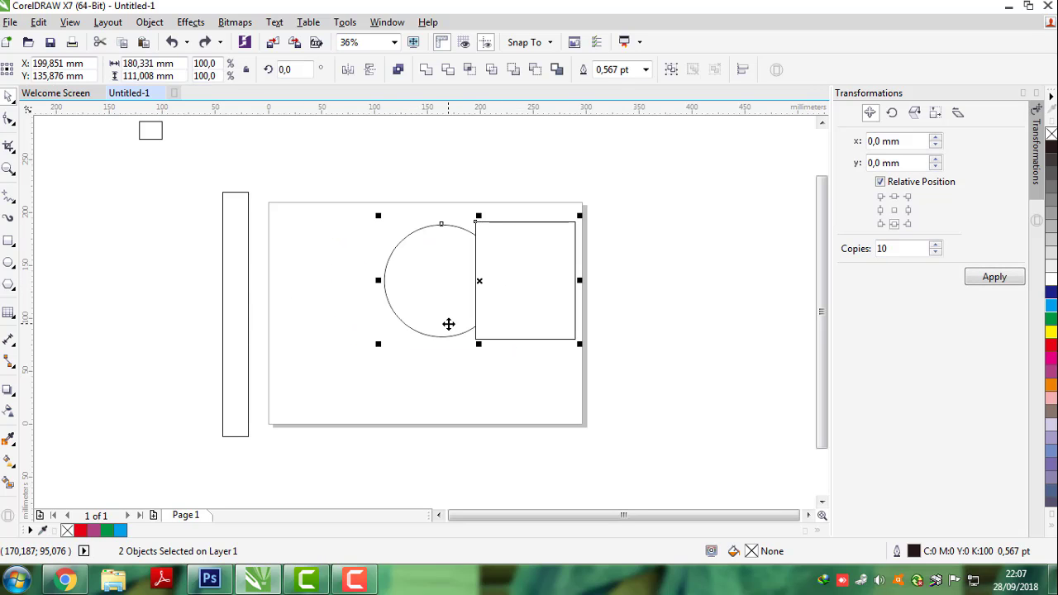
{"action": "key", "text": "ctrl+z"}
Step: Move the rectangle away from the cut circle, centring it at about X 172 mm, Y 118 mm
{"action": "left_click", "coordinate": [380, 307]}
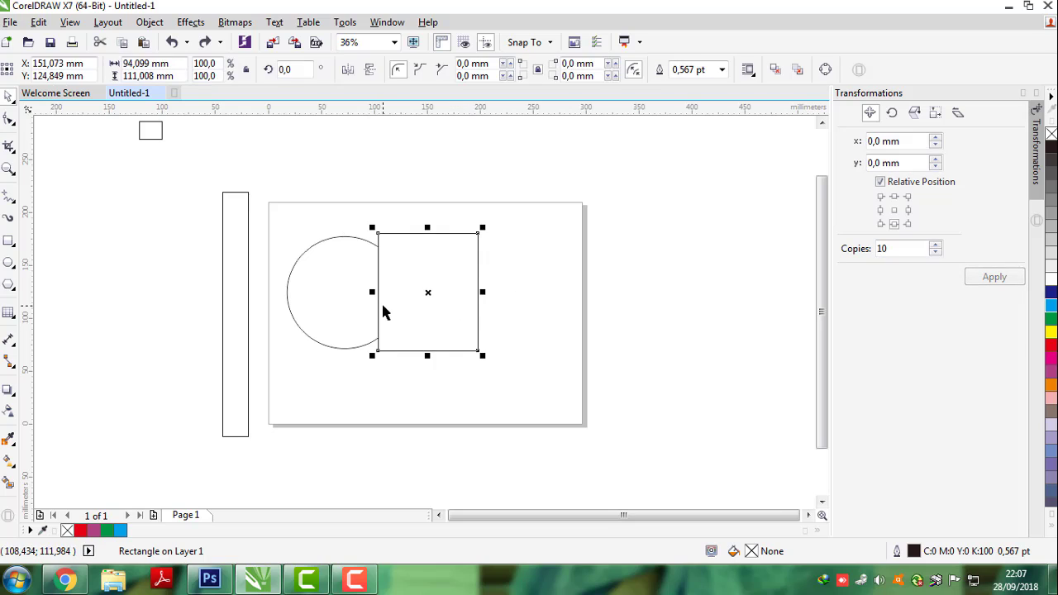
{"action": "left_click", "coordinate": [542, 258]}
{"action": "left_click_drag", "start_coordinate": [428, 287], "coordinate": [474, 298]}
{"action": "left_click", "coordinate": [581, 287]}
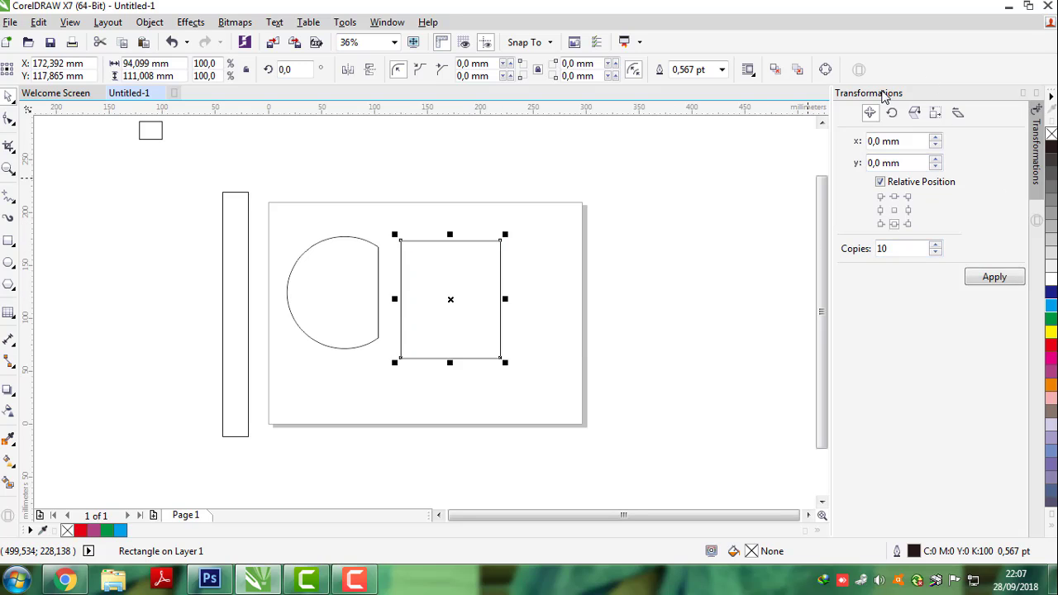
Step: Close the Transformations docker and reopen it on the Position settings
{"action": "left_click", "coordinate": [1036, 93]}
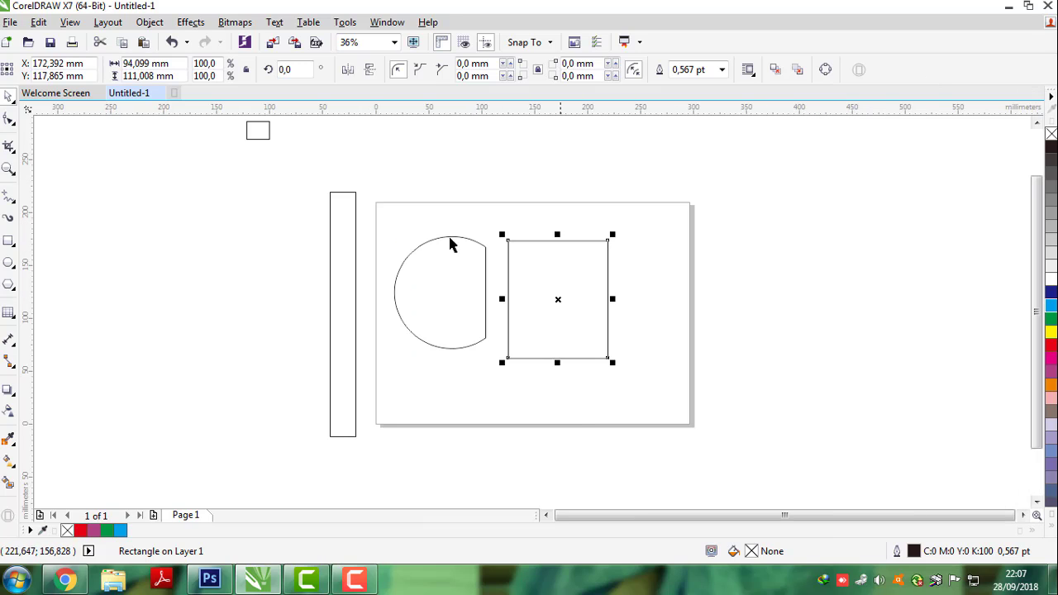
{"action": "left_click", "coordinate": [187, 25]}
{"action": "mouse_move", "coordinate": [243, 26]}
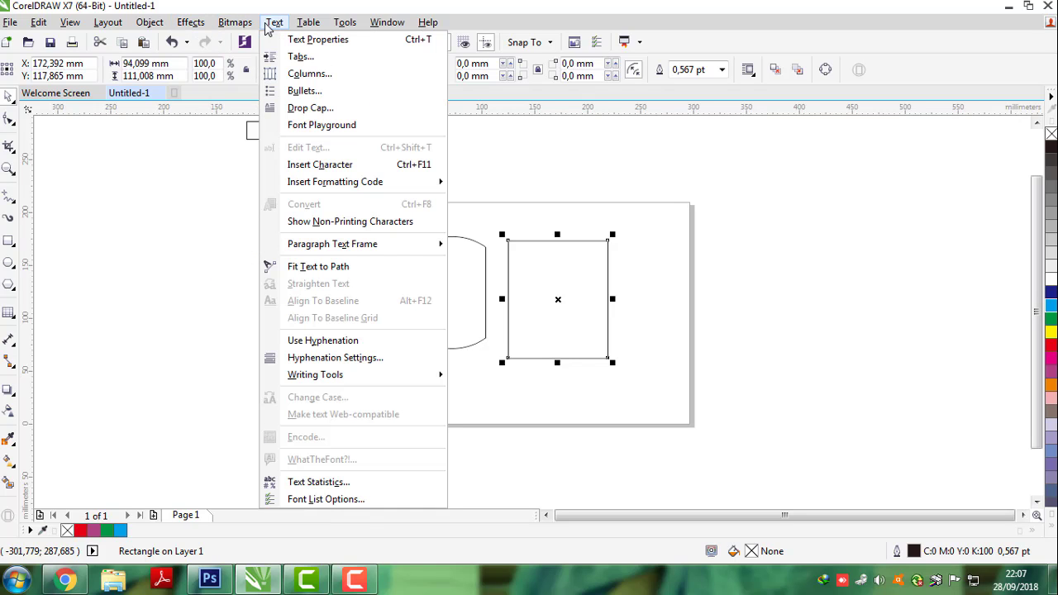
{"action": "mouse_move", "coordinate": [136, 29]}
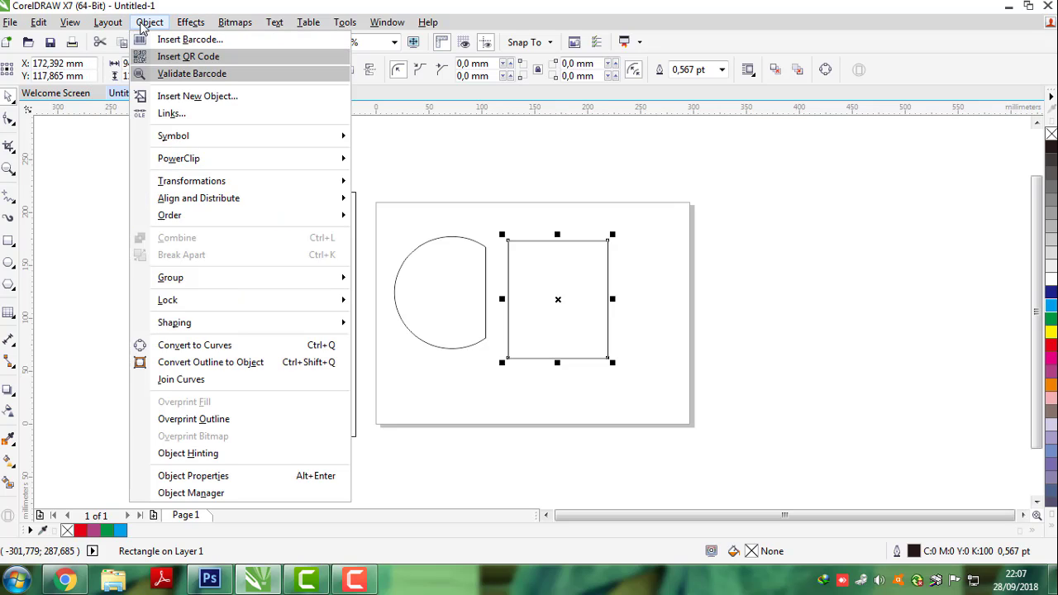
{"action": "mouse_move", "coordinate": [242, 187]}
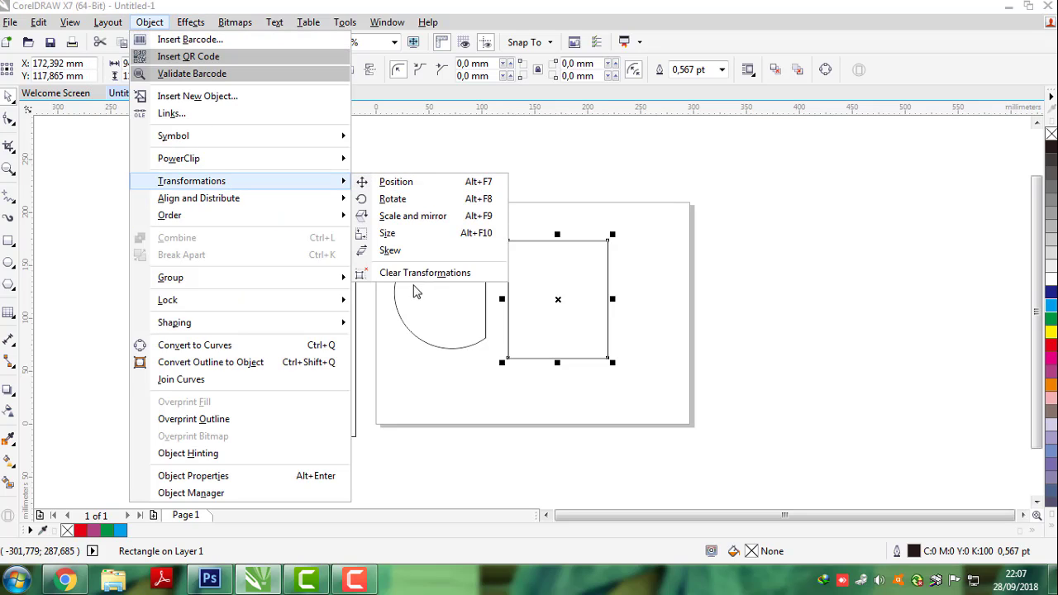
{"action": "left_click", "coordinate": [395, 182]}
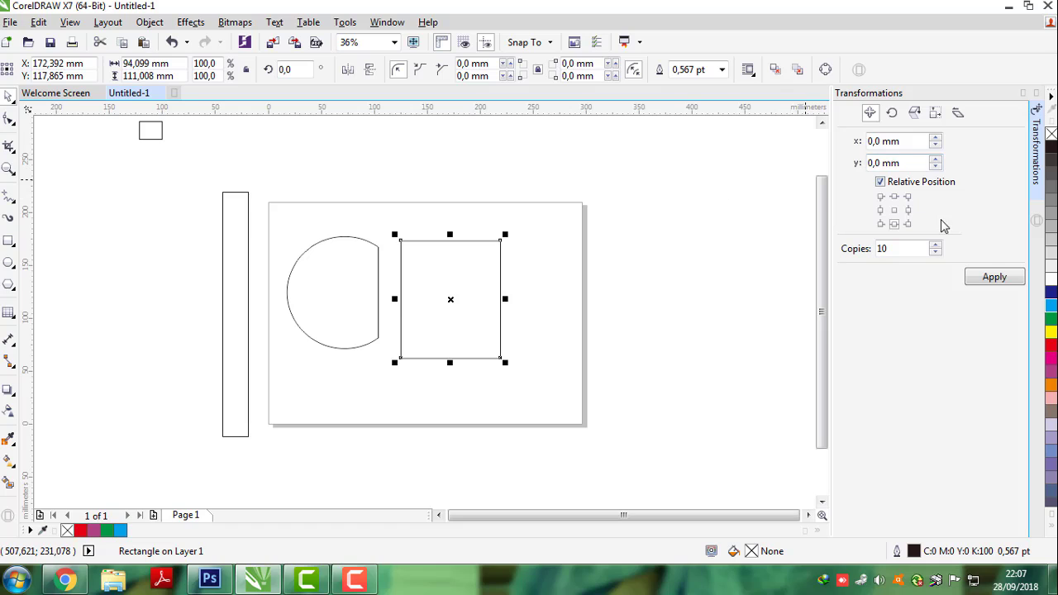
Step: Create two side-by-side duplicates to the rectangle's right, applying a relative X offset of 94,099 mm with 1 copy each time
{"action": "left_click", "coordinate": [906, 211]}
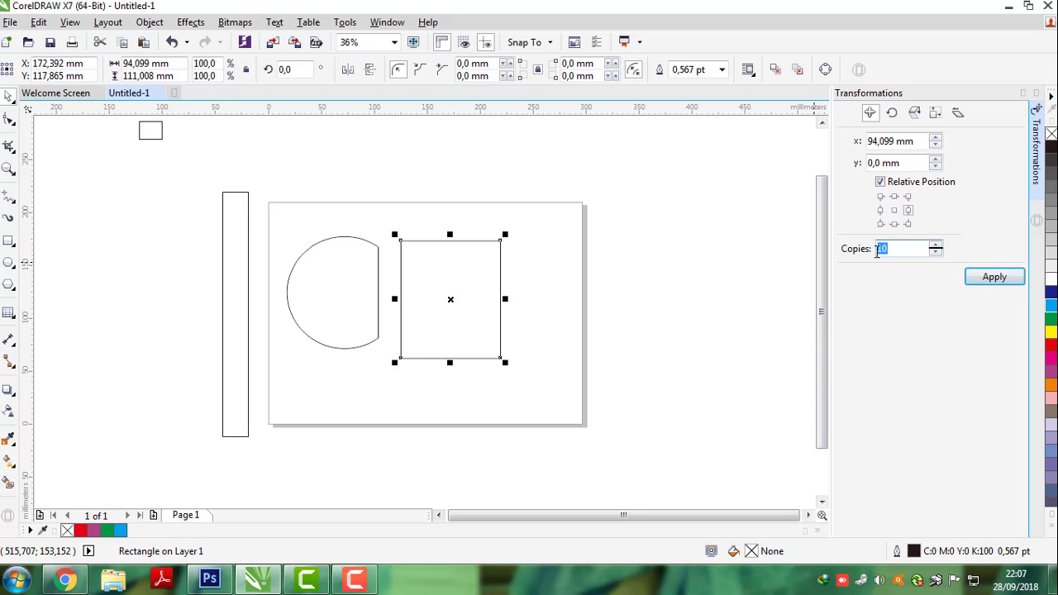
{"action": "left_click", "coordinate": [981, 280]}
{"action": "left_click", "coordinate": [981, 280]}
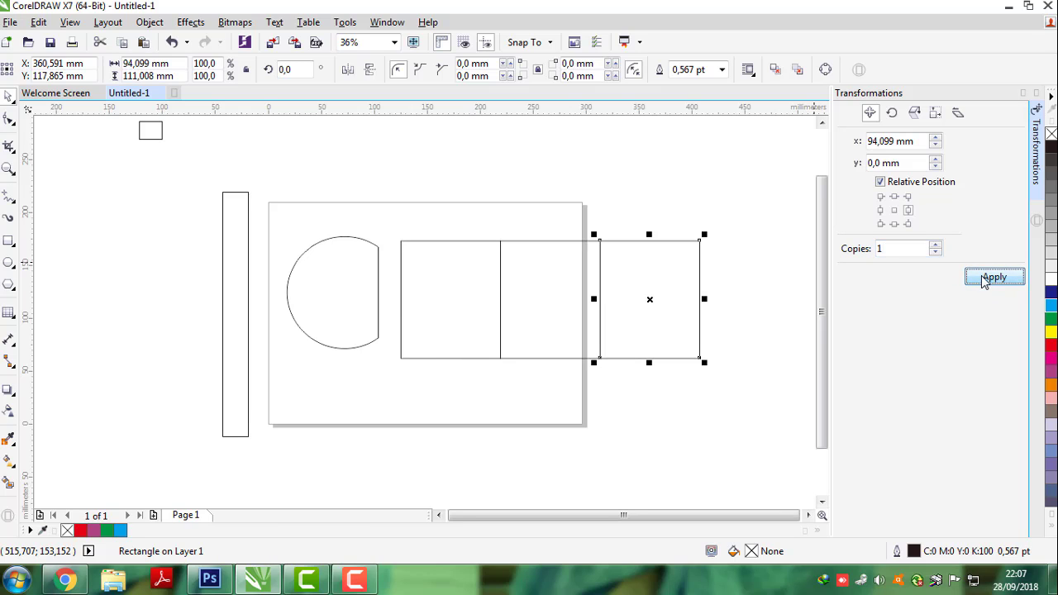
Step: Delete the first and middle rectangles of the row, keeping only the rightmost one
{"action": "left_click", "coordinate": [717, 317]}
{"action": "left_click", "coordinate": [638, 314]}
{"action": "left_click", "coordinate": [550, 312]}
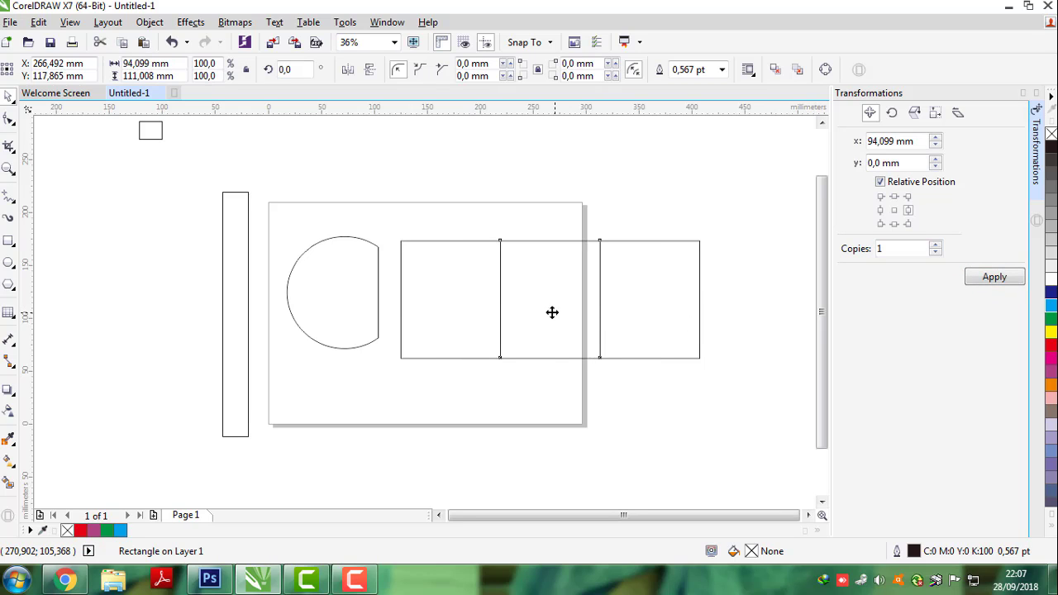
{"action": "key", "text": "Delete"}
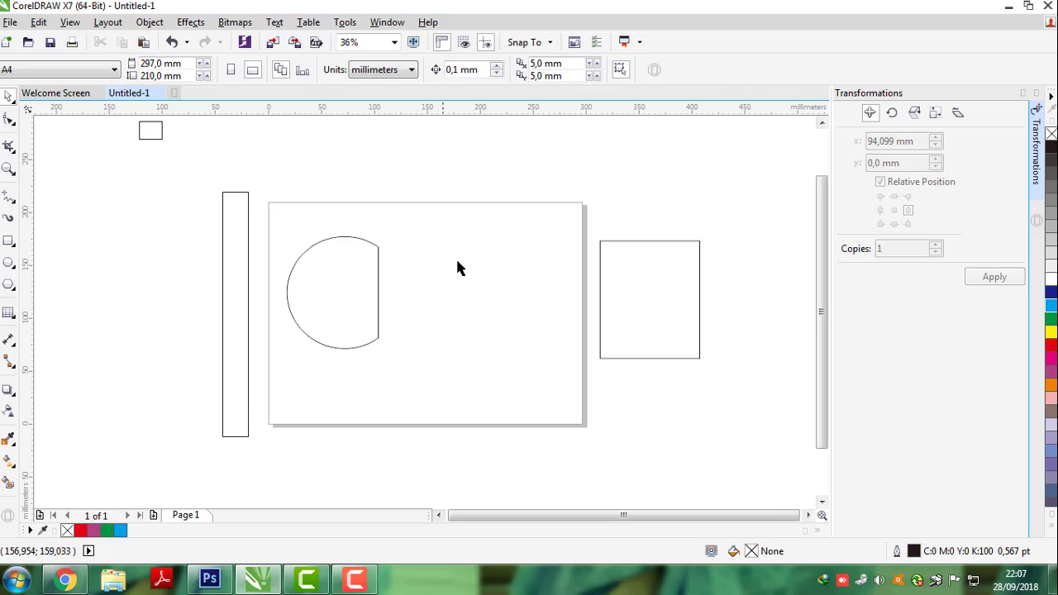
Step: Move the rectangle onto the page beside the cut circle, centring it at about X 167 mm, Y 122 mm
{"action": "left_click_drag", "start_coordinate": [650, 281], "coordinate": [446, 277]}
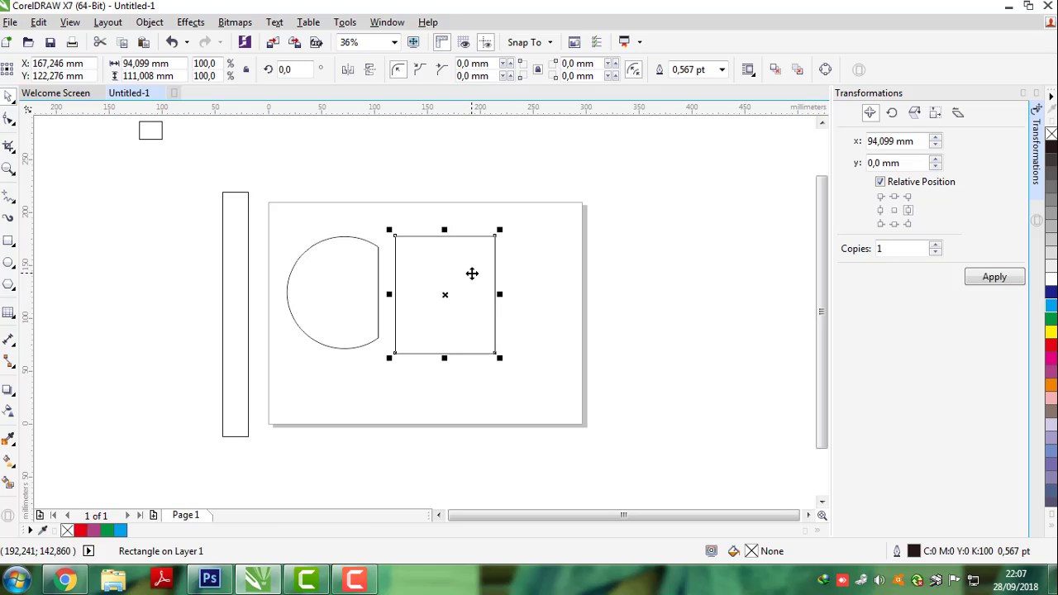
{"action": "right_click", "coordinate": [471, 273]}
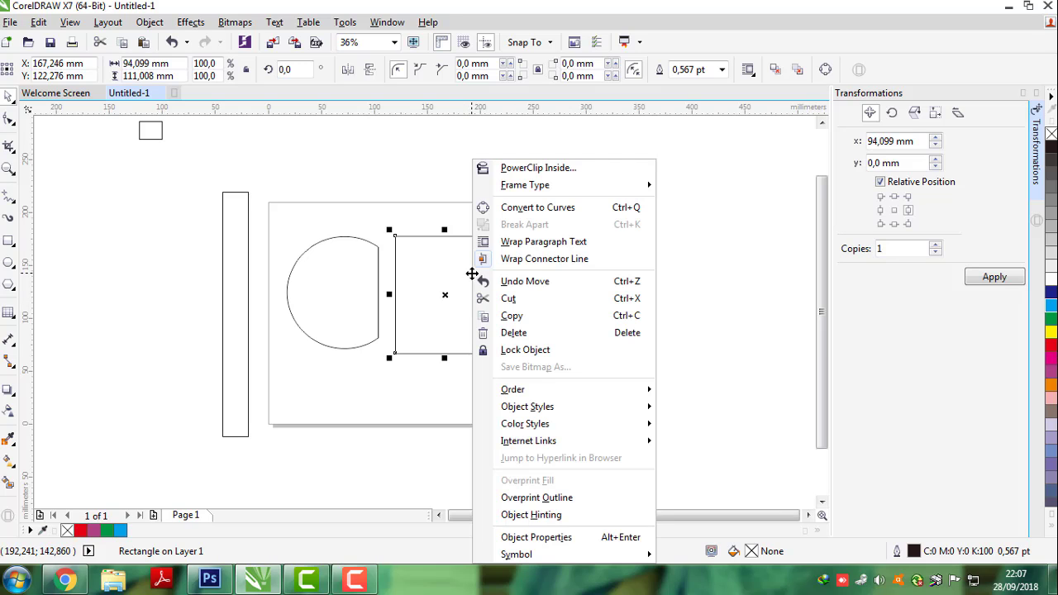
{"action": "left_click", "coordinate": [746, 300]}
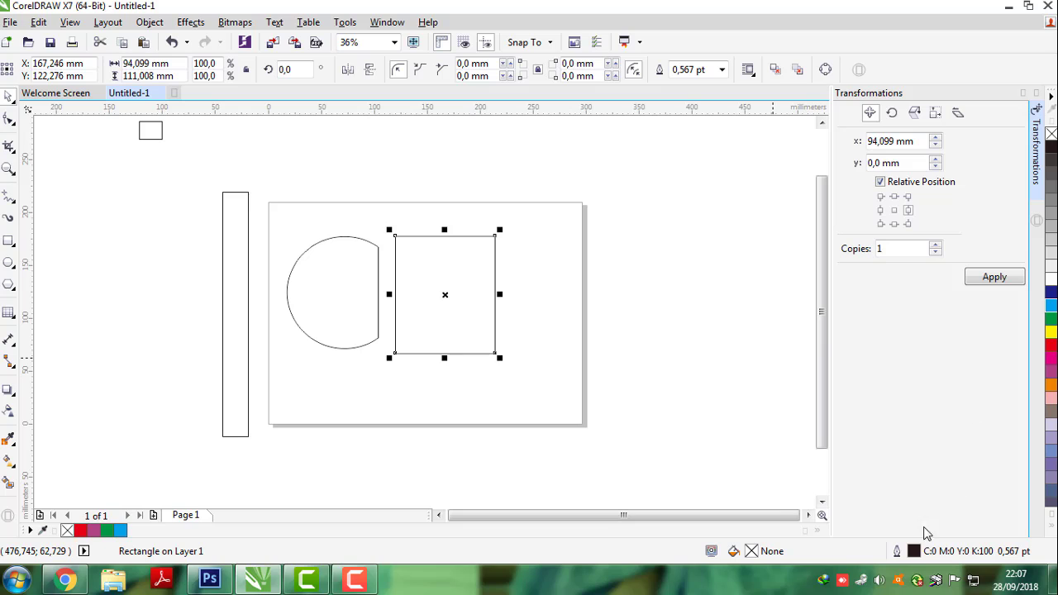
Step: Give the rectangle a red outline with a width of 8.0 pt
{"action": "double_click", "coordinate": [915, 552]}
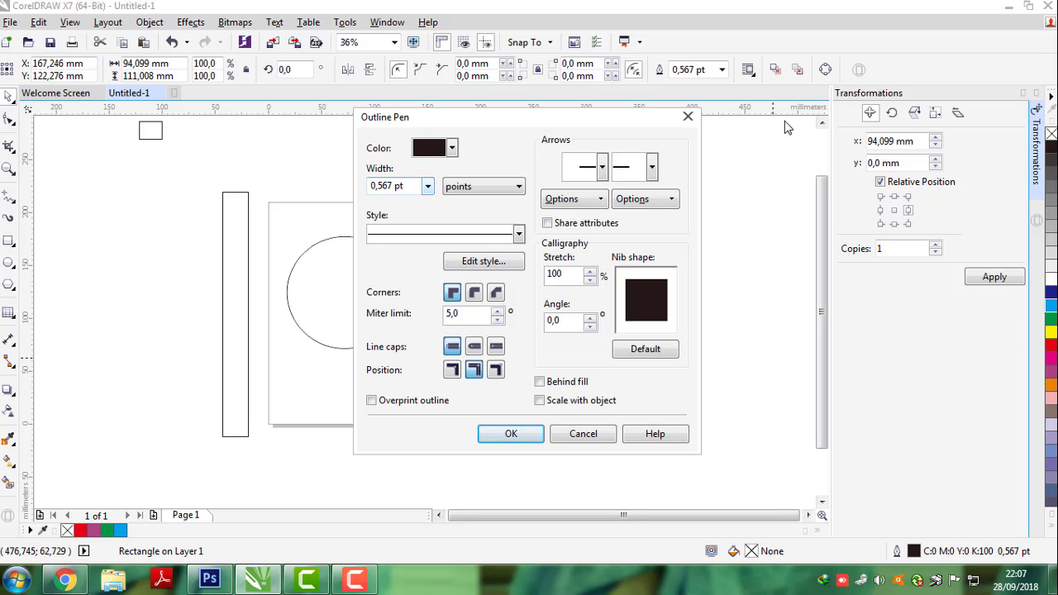
{"action": "left_click", "coordinate": [688, 117]}
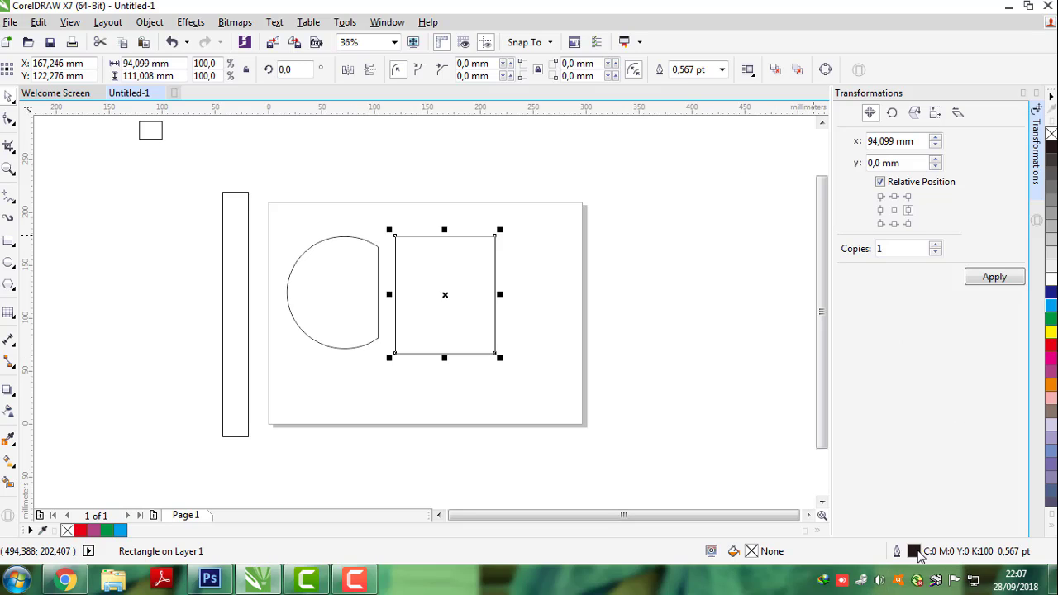
{"action": "double_click", "coordinate": [916, 552]}
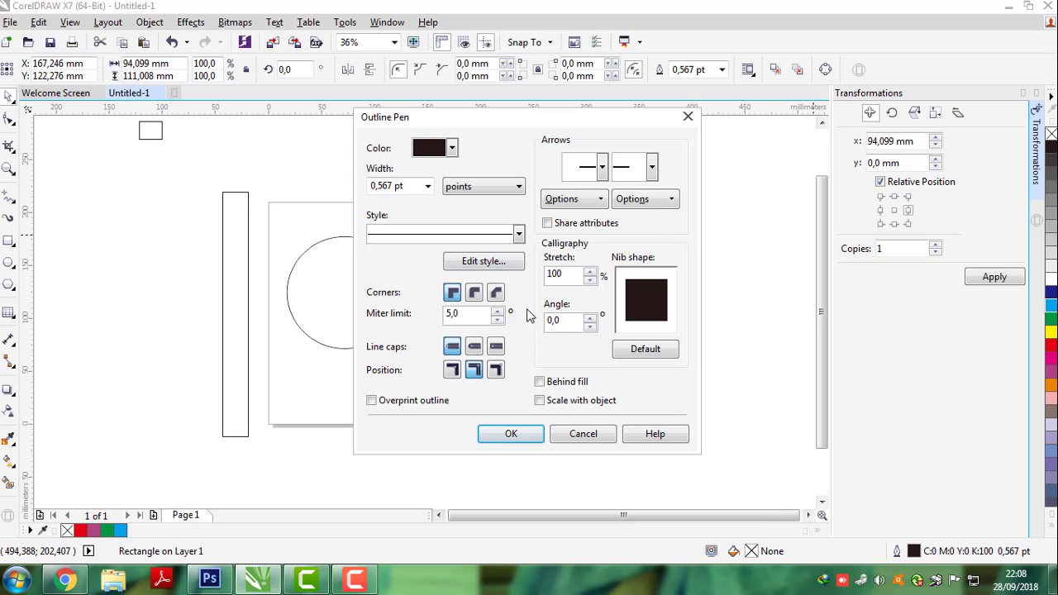
{"action": "left_click", "coordinate": [428, 186]}
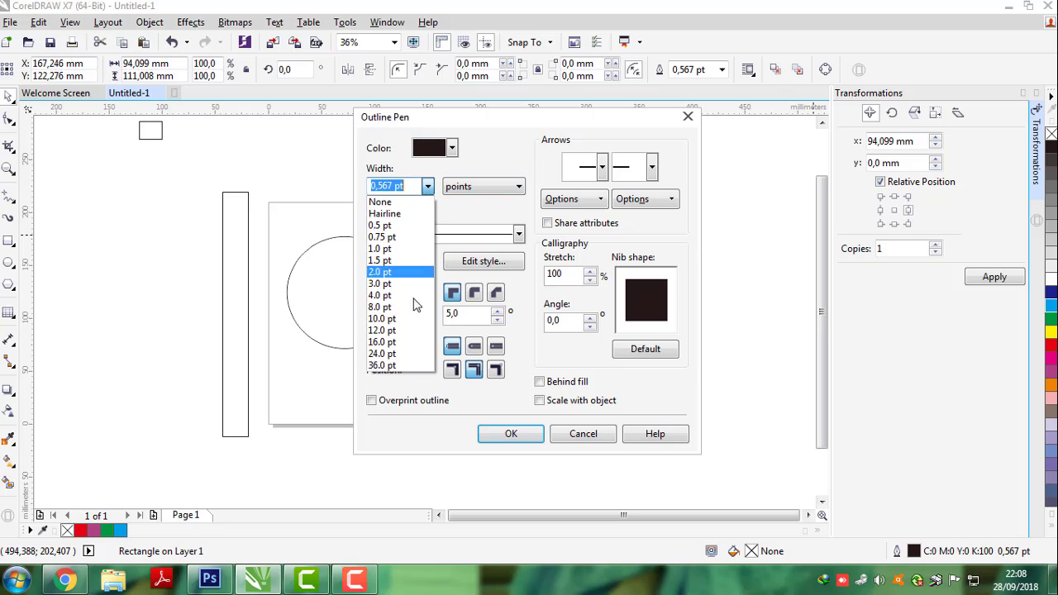
{"action": "left_click", "coordinate": [381, 307]}
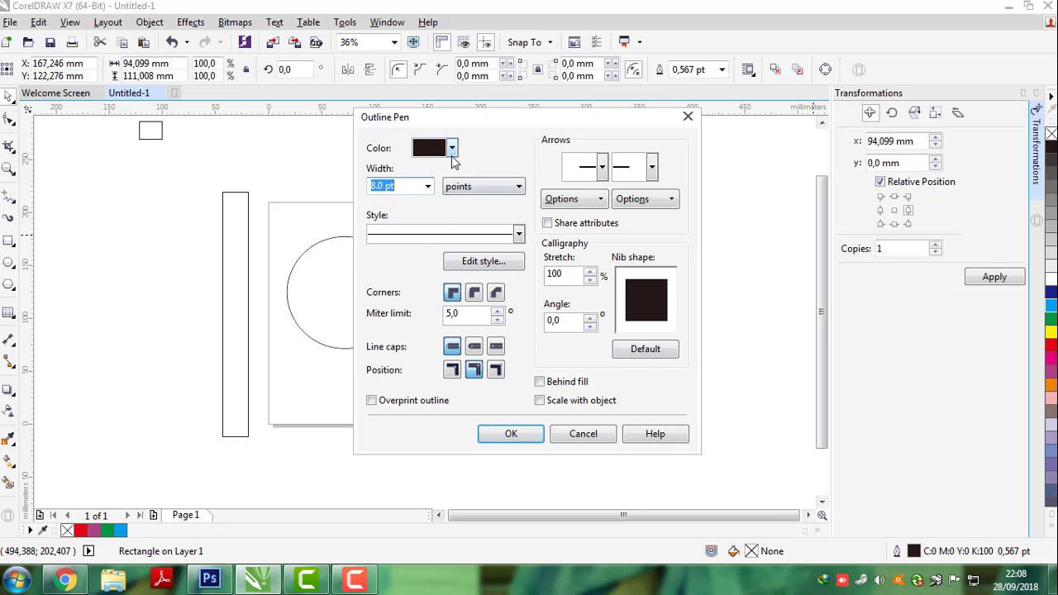
{"action": "left_click", "coordinate": [452, 148]}
{"action": "left_click", "coordinate": [463, 194]}
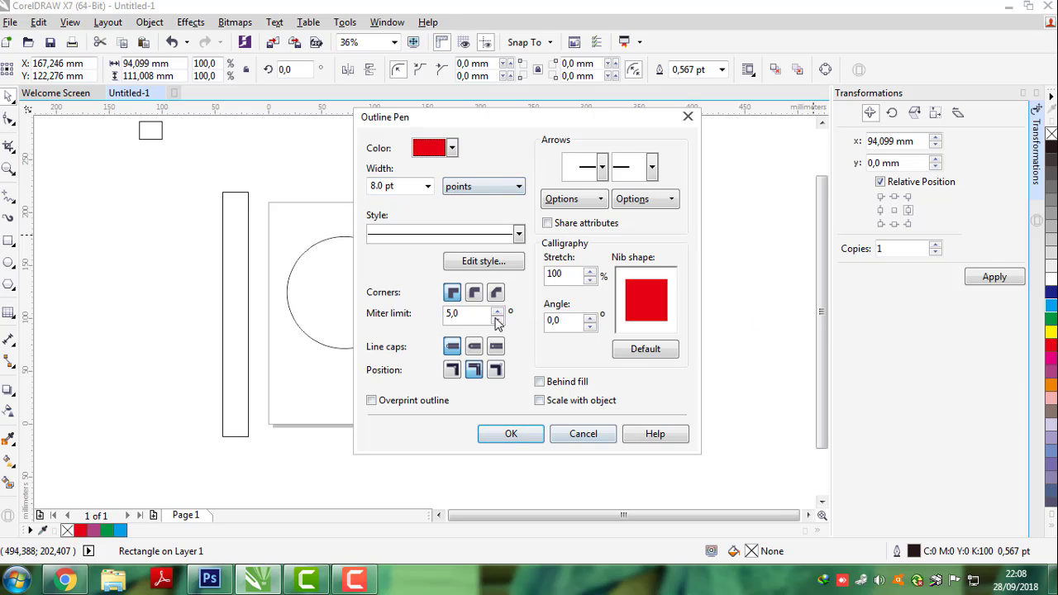
{"action": "left_click", "coordinate": [534, 436]}
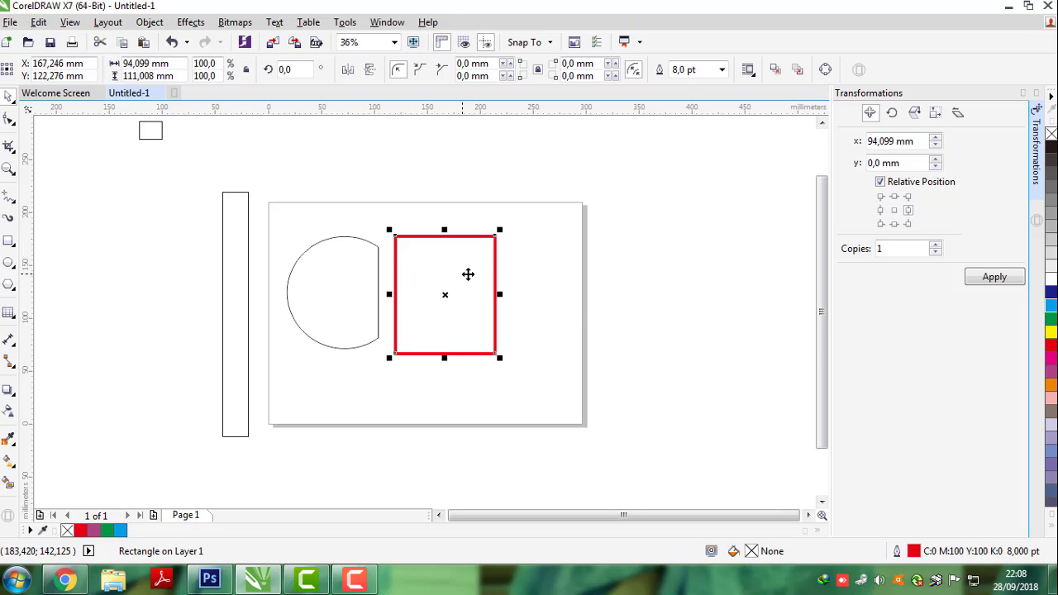
Step: Open the Size transformation and apply it to the red rectangle with 0 copies, trying the lower-right corner anchor
{"action": "left_click", "coordinate": [453, 306]}
{"action": "left_click", "coordinate": [496, 302]}
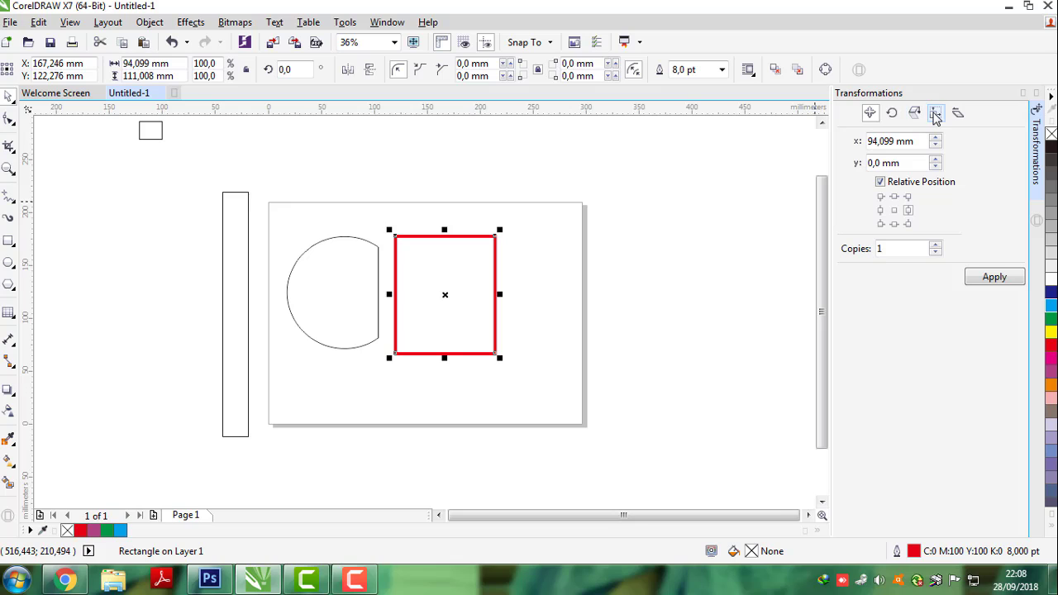
{"action": "left_click", "coordinate": [936, 114]}
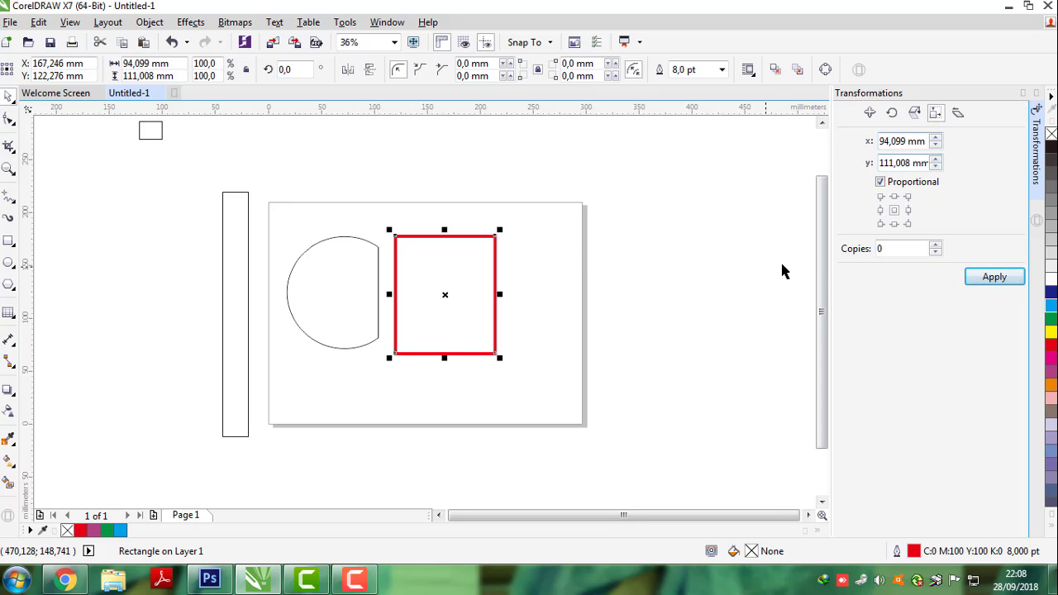
{"action": "left_click", "coordinate": [995, 281]}
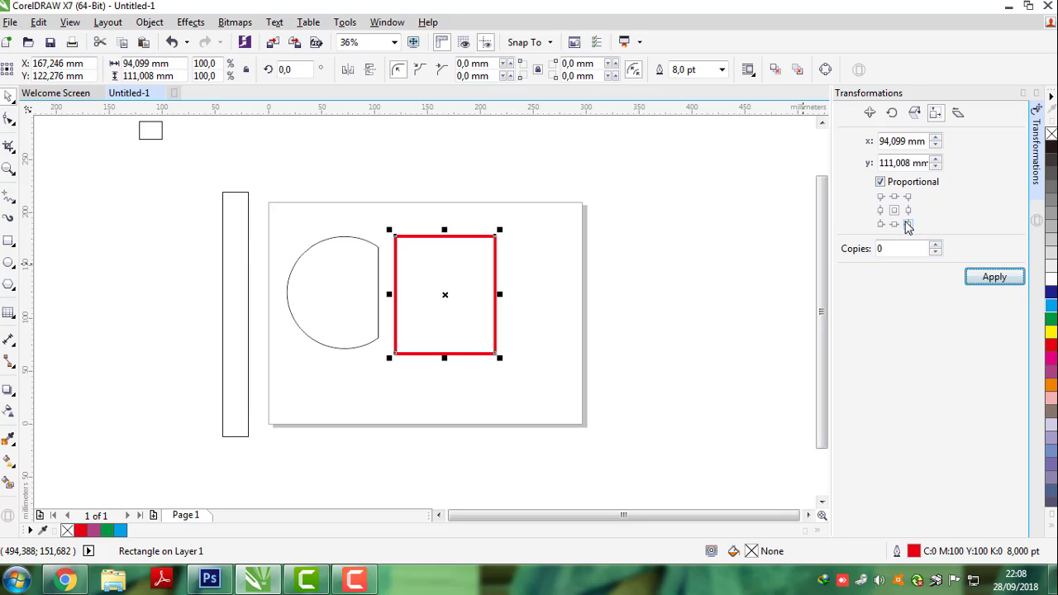
{"action": "left_click", "coordinate": [993, 280]}
{"action": "left_click", "coordinate": [996, 281]}
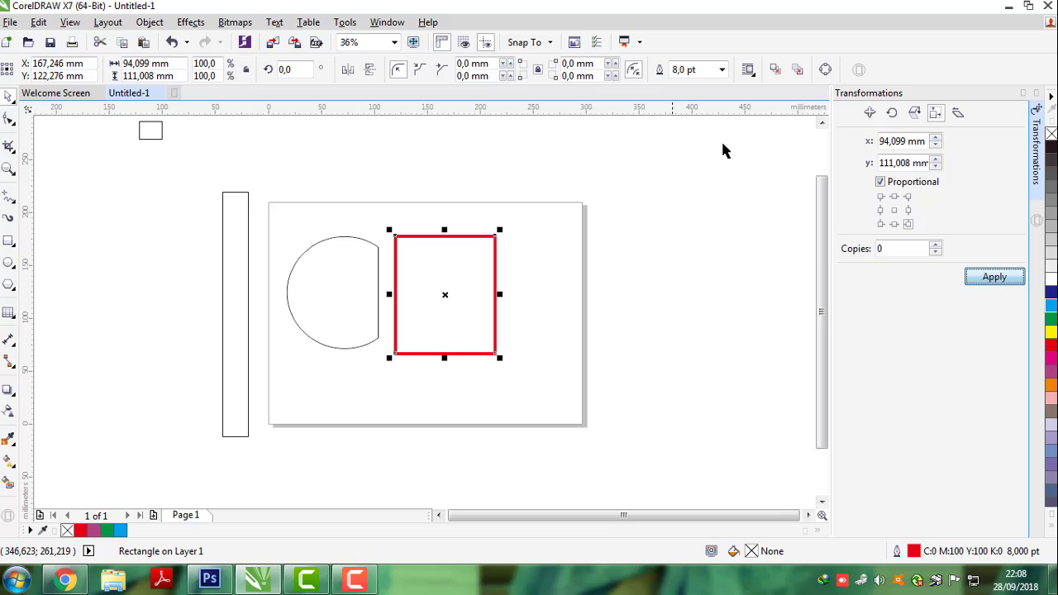
Step: Duplicate the red rectangle in place using the Size transformation at 94,099 × 111,008 mm with the lower-left anchor and 1 copy per application
{"action": "left_click", "coordinate": [426, 253]}
{"action": "left_click", "coordinate": [481, 285]}
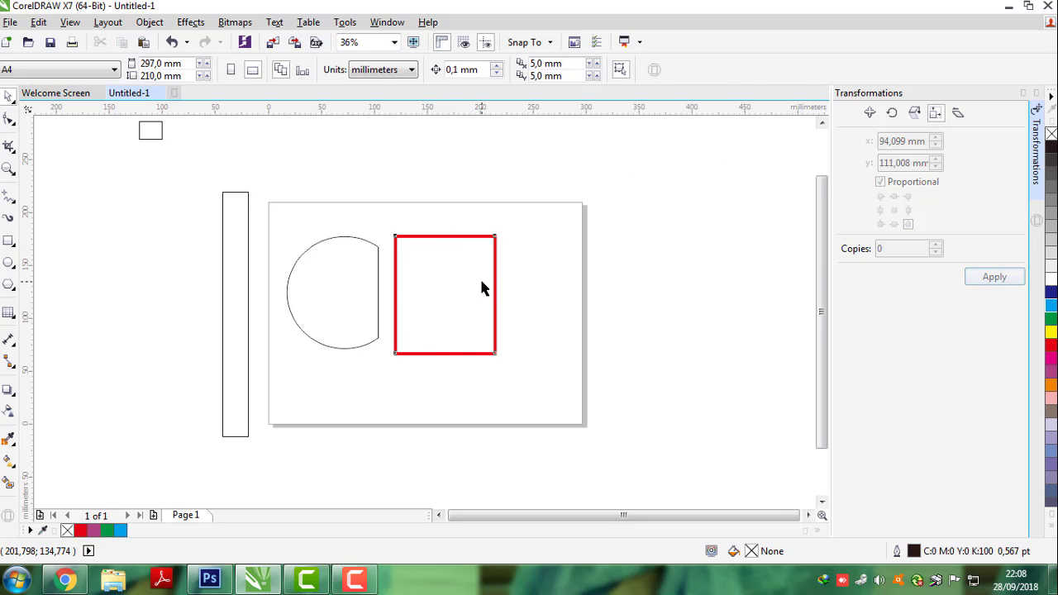
{"action": "left_click", "coordinate": [475, 281]}
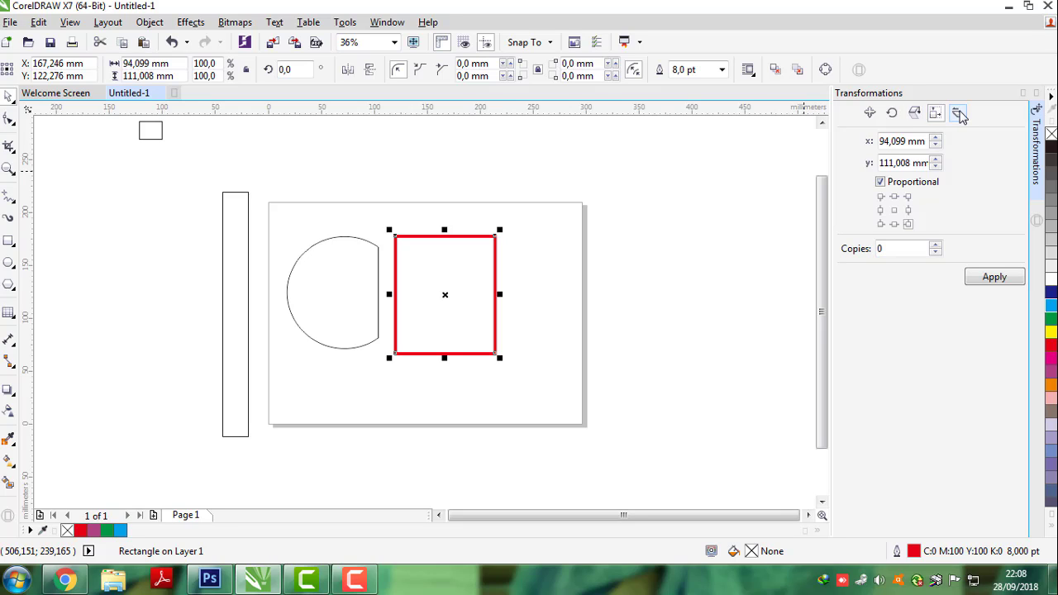
{"action": "left_click", "coordinate": [893, 196]}
{"action": "left_click", "coordinate": [472, 295]}
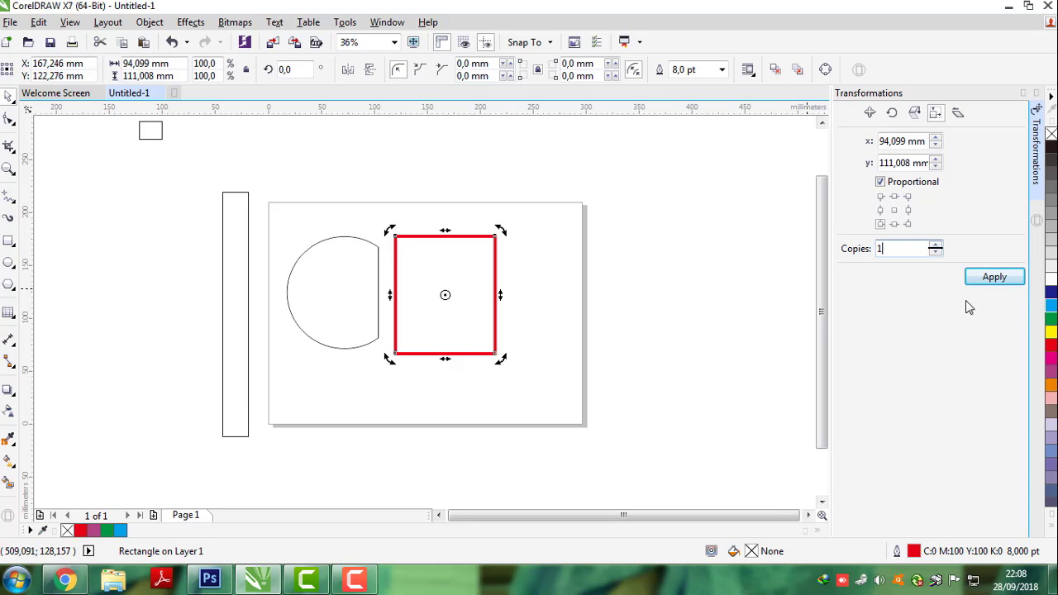
{"action": "left_click", "coordinate": [1000, 280]}
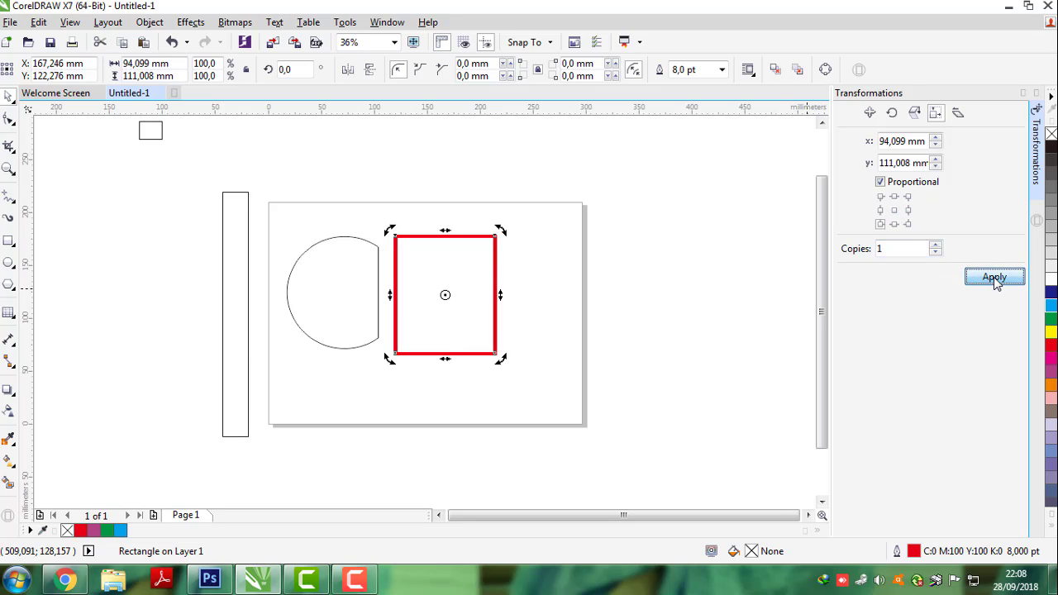
Step: Spread the stacked red duplicates apart around the original rectangle, on and beyond the page
{"action": "left_click", "coordinate": [583, 276]}
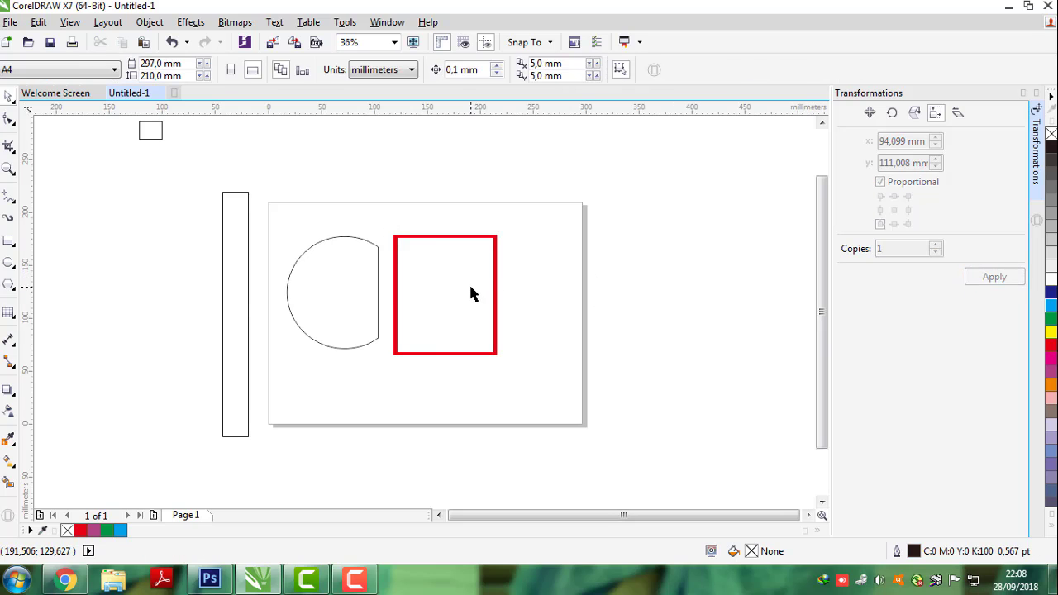
{"action": "left_click_drag", "start_coordinate": [471, 293], "coordinate": [699, 285]}
{"action": "left_click_drag", "start_coordinate": [501, 300], "coordinate": [570, 220]}
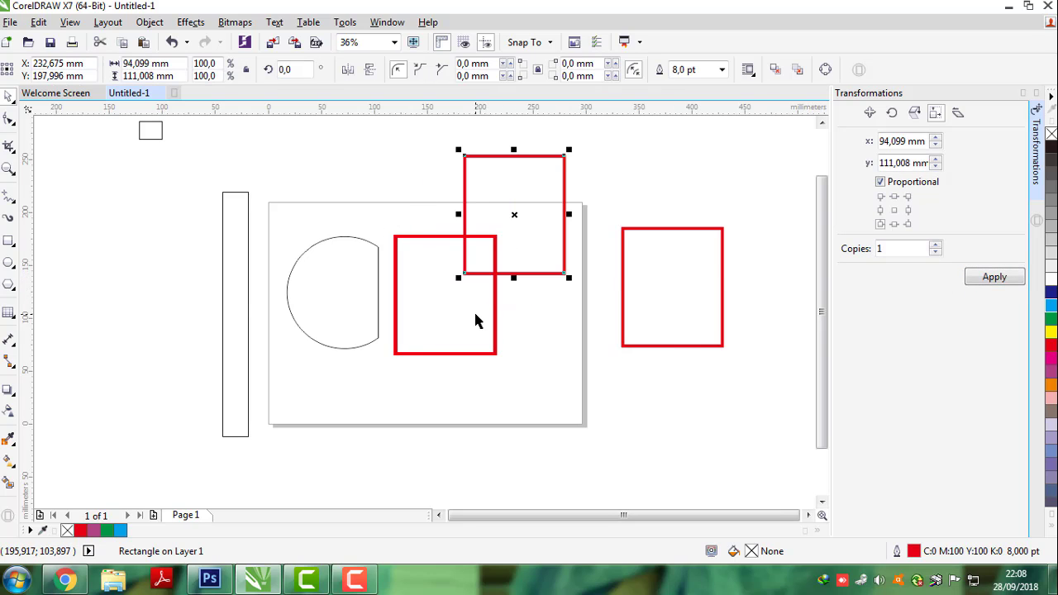
{"action": "left_click_drag", "start_coordinate": [476, 320], "coordinate": [607, 369]}
{"action": "left_click_drag", "start_coordinate": [504, 377], "coordinate": [499, 422]}
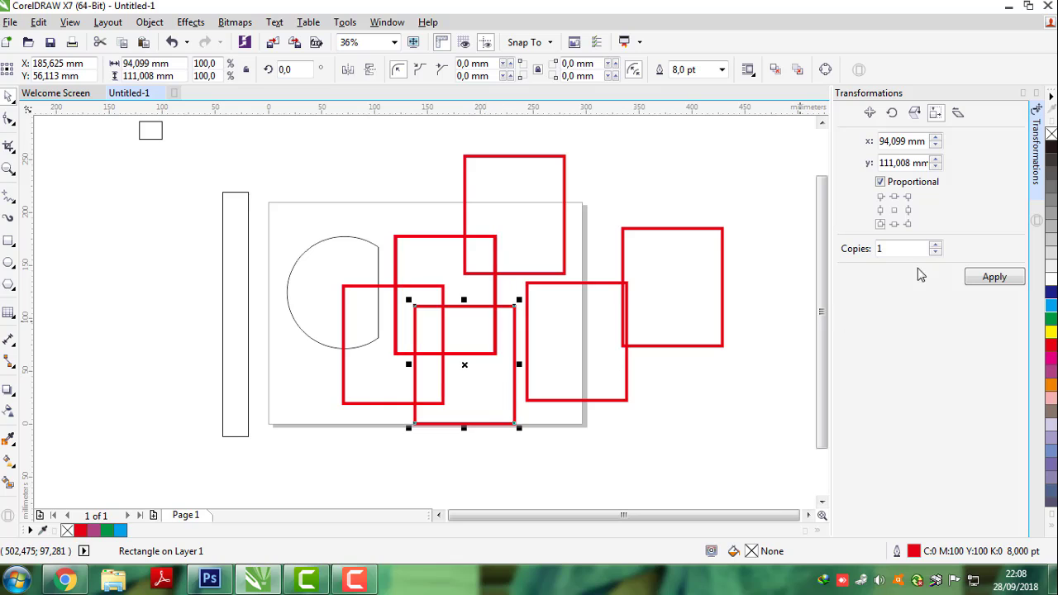
Step: Undo all the moves that spread the red duplicates apart
{"action": "left_click", "coordinate": [602, 239]}
{"action": "key", "text": "ctrl+z"}
{"action": "key", "text": "ctrl+z"}
{"action": "key", "text": "ctrl+z"}
{"action": "key", "text": "ctrl+z"}
{"action": "key", "text": "ctrl+z"}
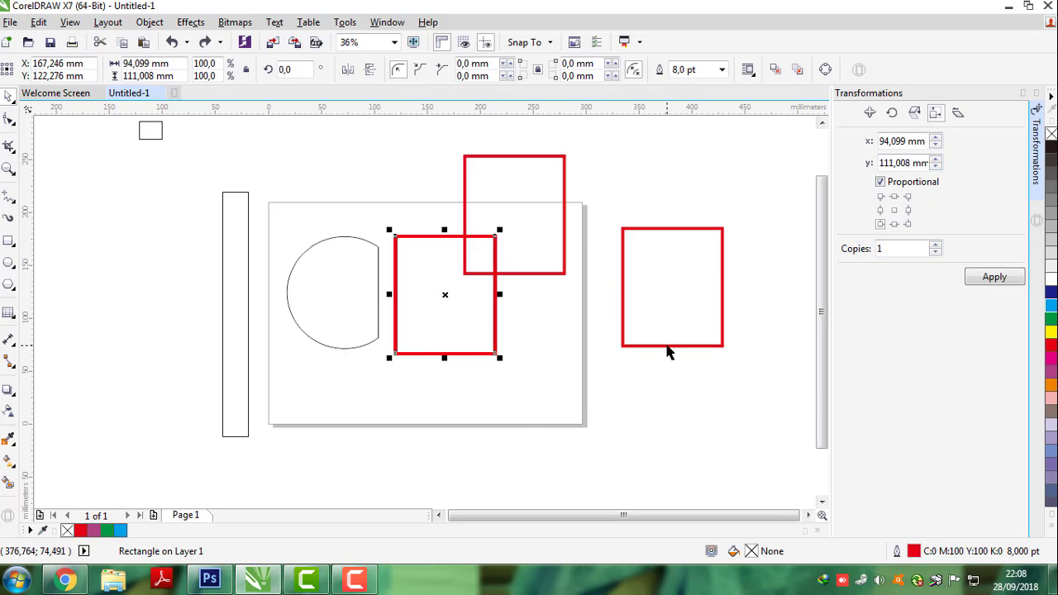
{"action": "left_click", "coordinate": [477, 336]}
{"action": "left_click", "coordinate": [498, 336]}
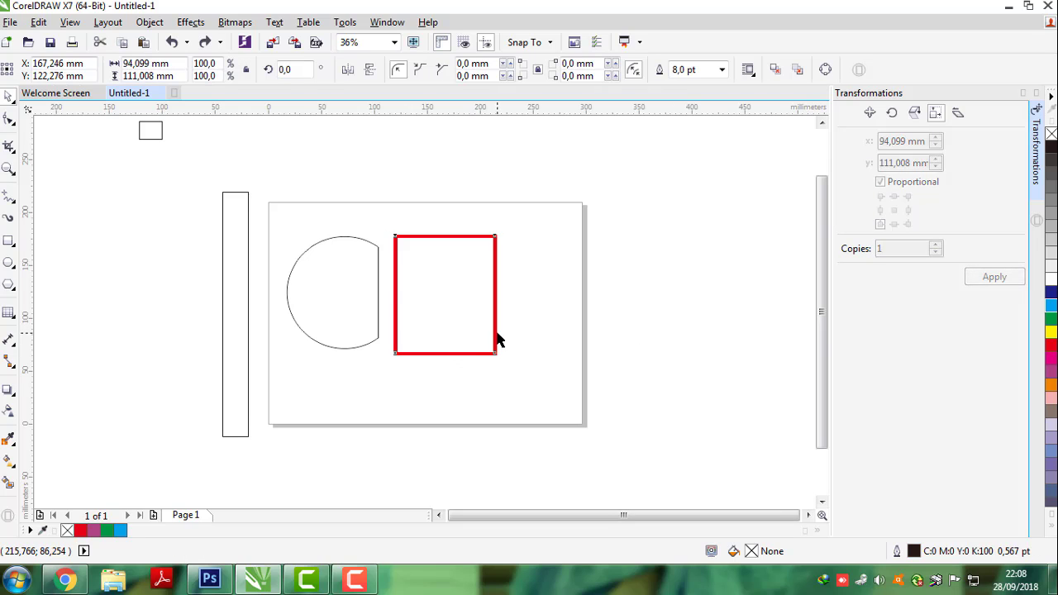
Step: Move one red duplicate across the page's right edge, centred at about X 296 mm, Y 126 mm, and select it
{"action": "left_click_drag", "start_coordinate": [498, 335], "coordinate": [633, 332]}
{"action": "left_click", "coordinate": [637, 305]}
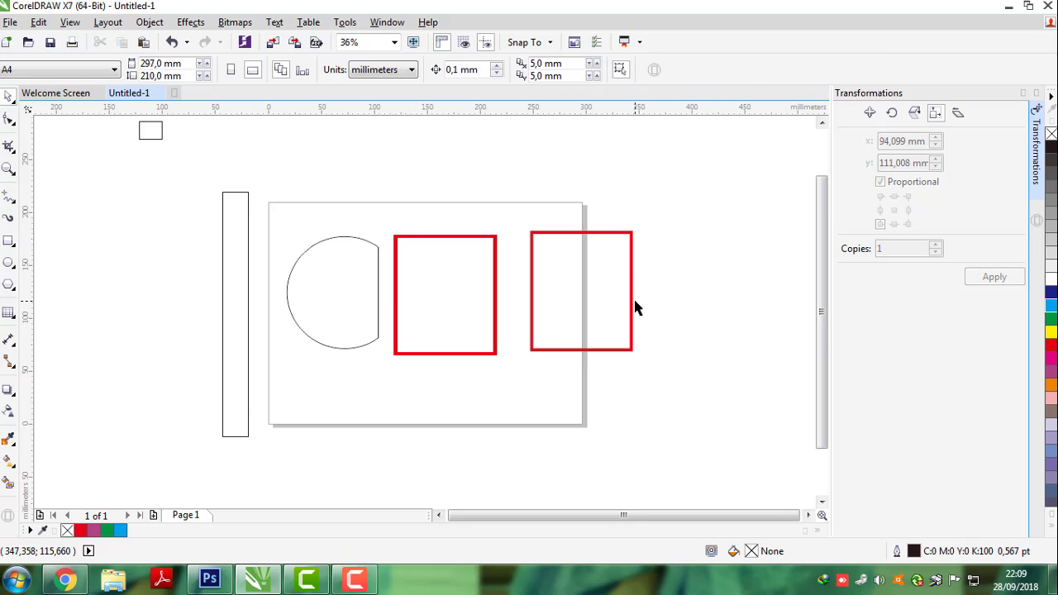
{"action": "left_click", "coordinate": [633, 305]}
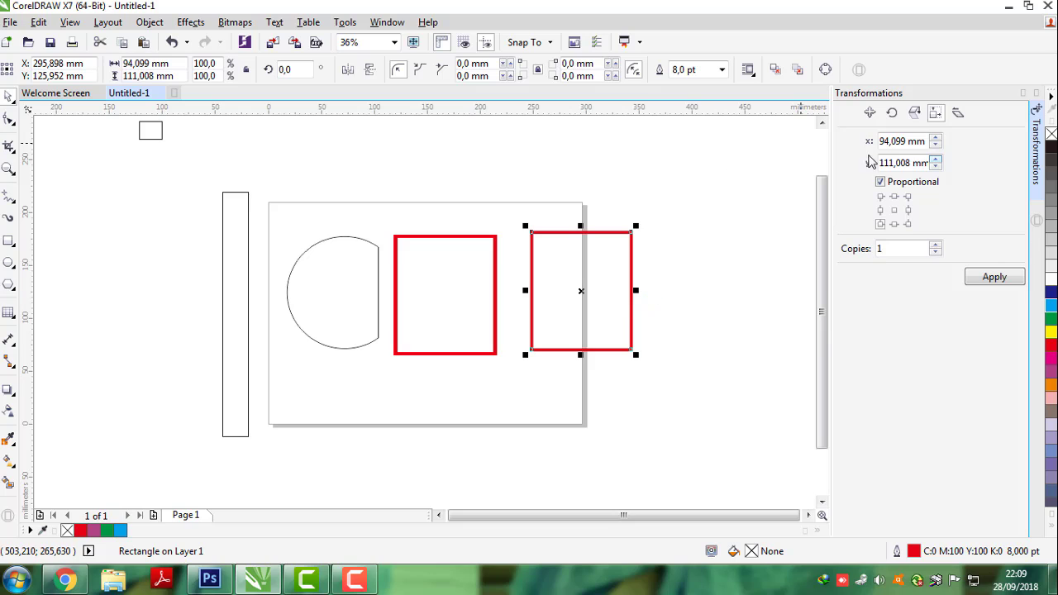
Step: Duplicate that rectangle with Scale and Mirror at 100 %, 1 copy, and move duplicates to about X 422, Y 169 mm and X 279, Y 28 mm
{"action": "left_click", "coordinate": [912, 118]}
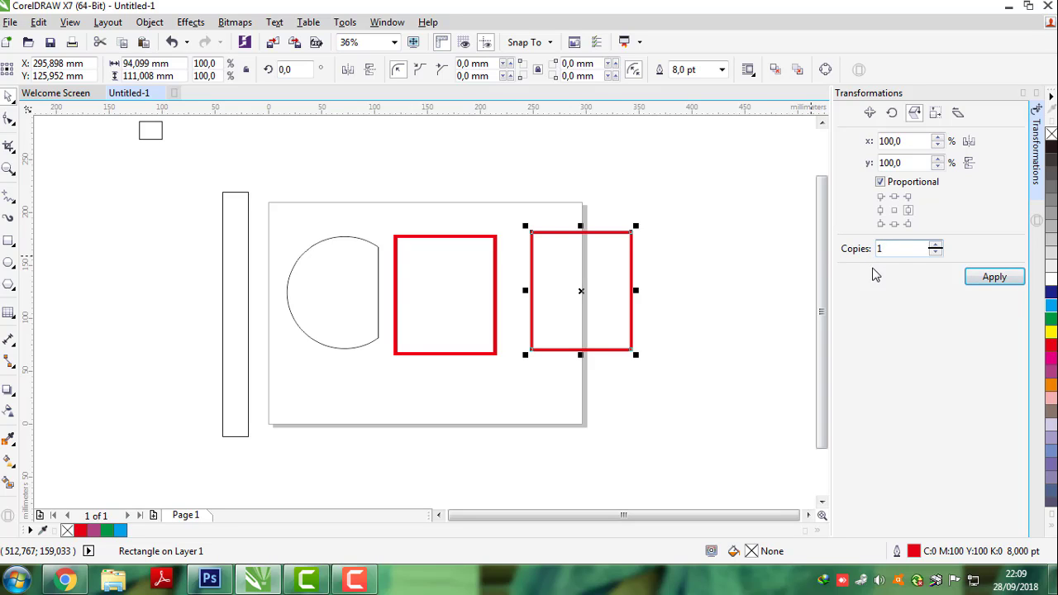
{"action": "left_click", "coordinate": [986, 279]}
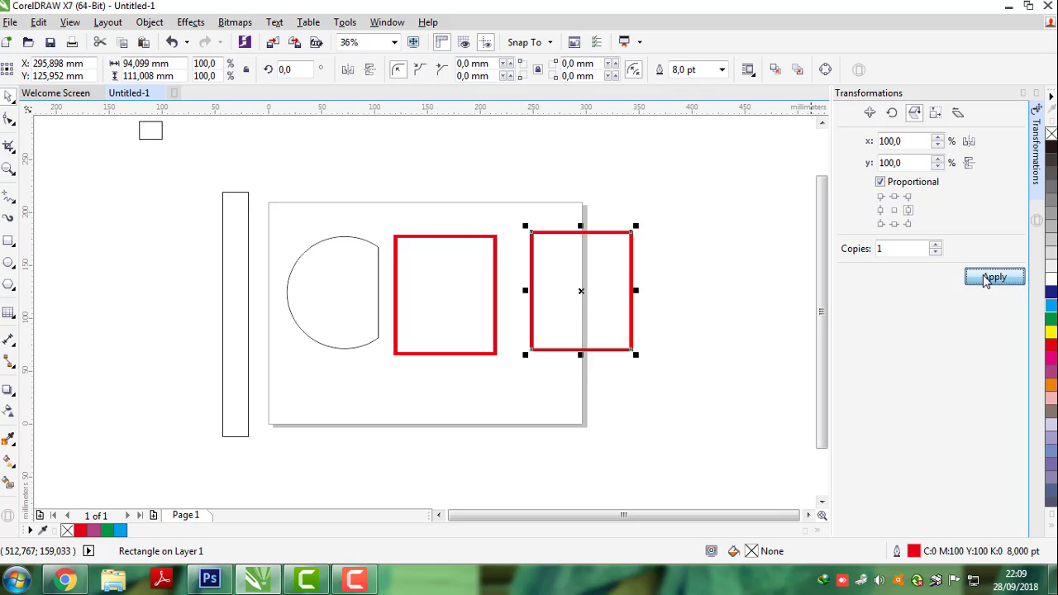
{"action": "left_click_drag", "start_coordinate": [604, 314], "coordinate": [576, 412]}
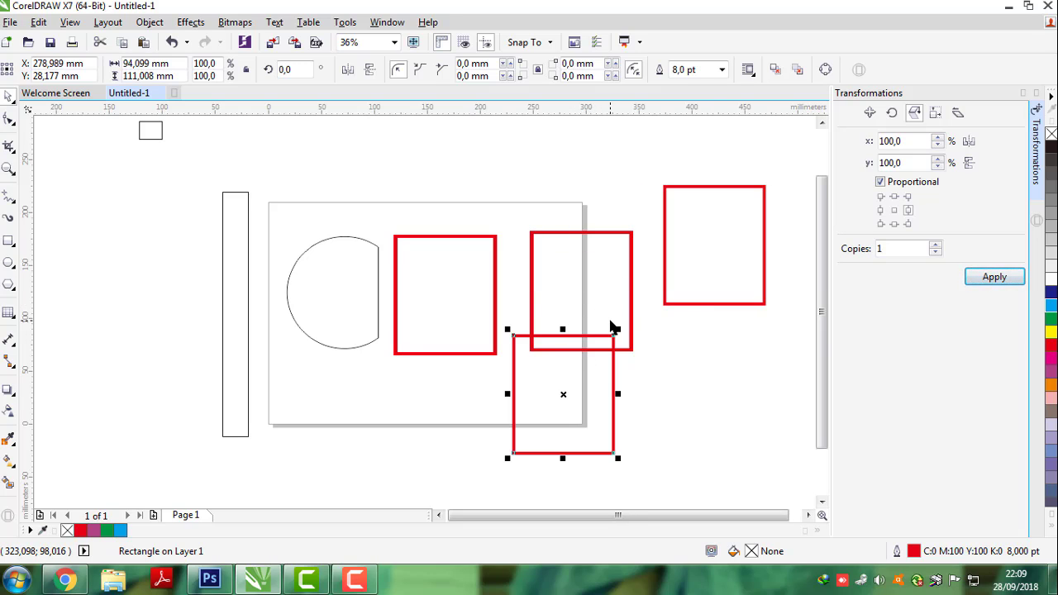
{"action": "left_click", "coordinate": [727, 305]}
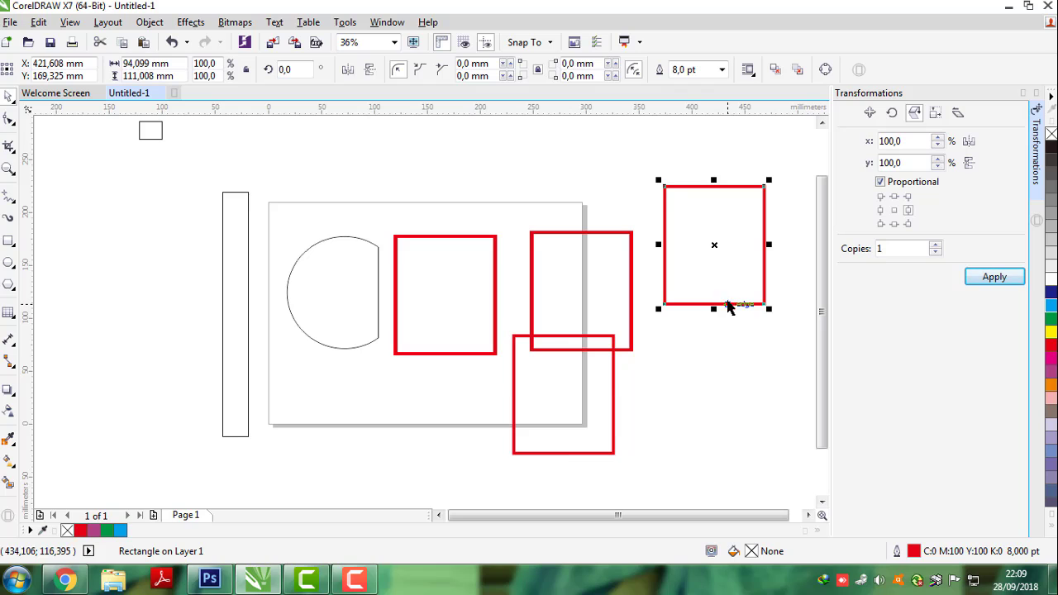
{"action": "left_click", "coordinate": [674, 231]}
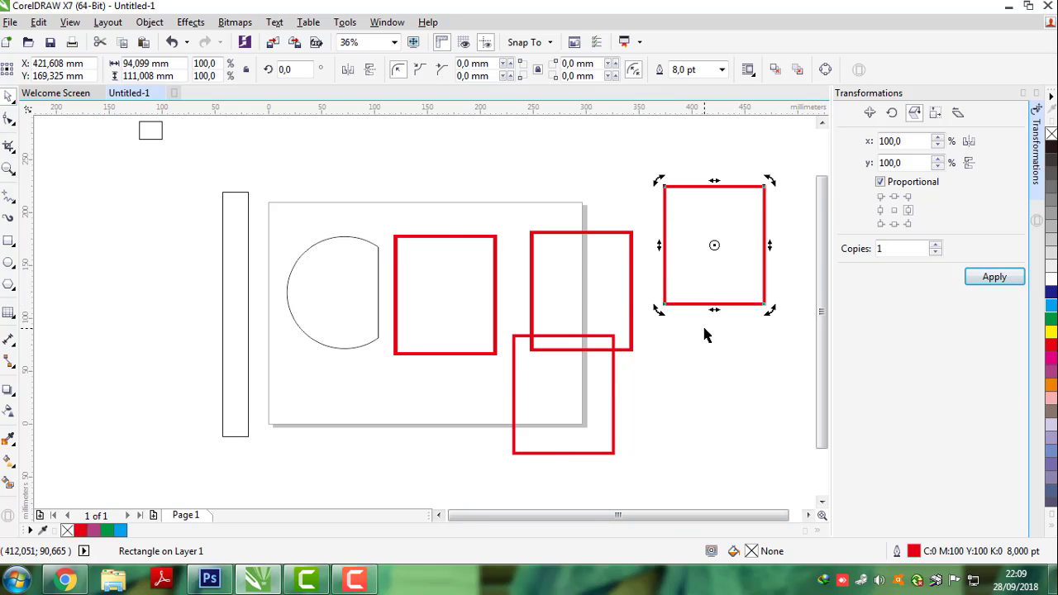
Step: Add the artistic text "sekian dulu" in Arial at 100 pt across the page's top edge, above the cut circle and red rectangle
{"action": "left_click", "coordinate": [12, 317]}
{"action": "left_click", "coordinate": [61, 310]}
{"action": "left_click", "coordinate": [347, 204]}
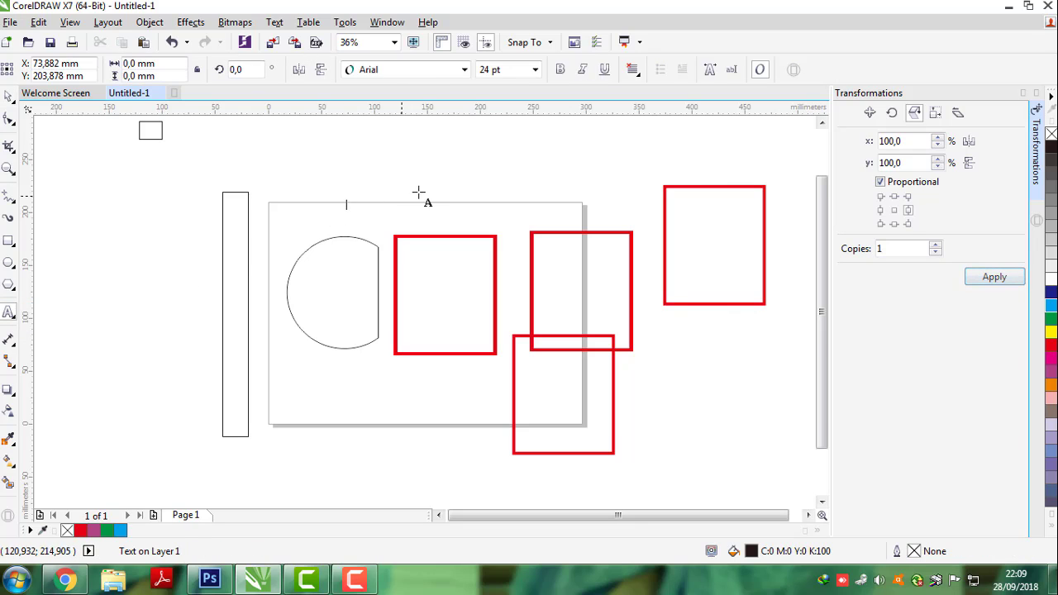
{"action": "left_click", "coordinate": [536, 69]}
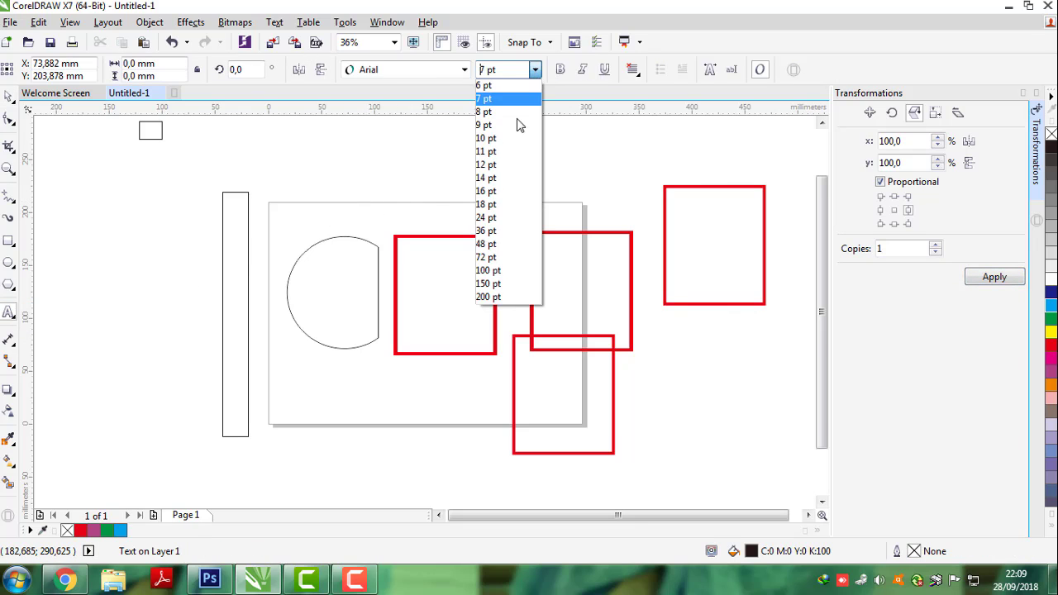
{"action": "key", "text": "Down"}
{"action": "key", "text": "Down"}
{"action": "key", "text": "Down"}
{"action": "key", "text": "Down"}
{"action": "key", "text": "Down"}
{"action": "key", "text": "Down"}
{"action": "key", "text": "Down"}
{"action": "key", "text": "Down"}
{"action": "key", "text": "Down"}
{"action": "key", "text": "Down"}
{"action": "key", "text": "Down"}
{"action": "key", "text": "Down"}
{"action": "key", "text": "Down"}
{"action": "key", "text": "Return"}
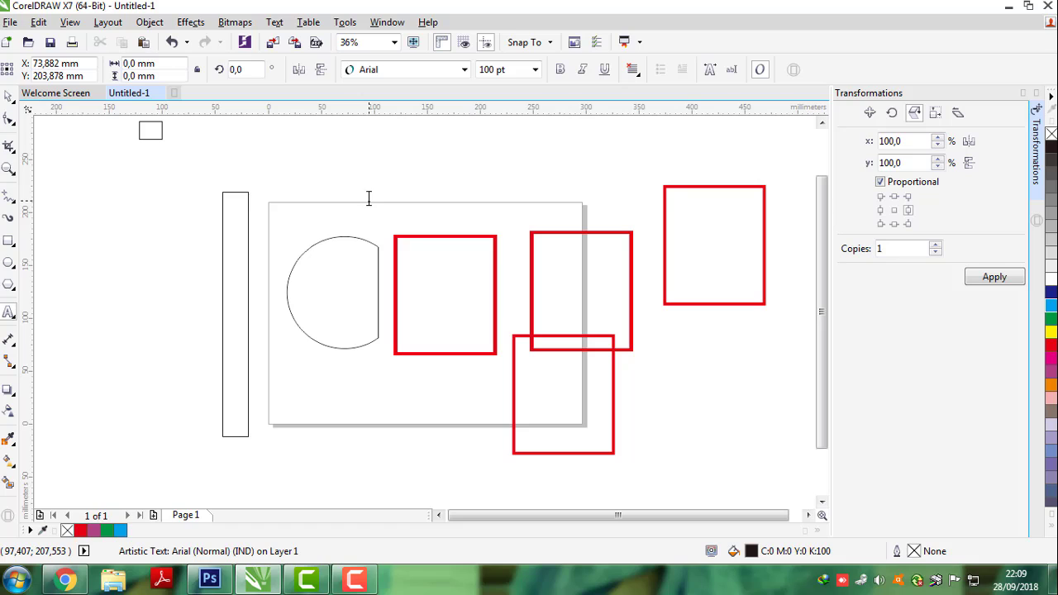
{"action": "type", "text": "sekian du"}
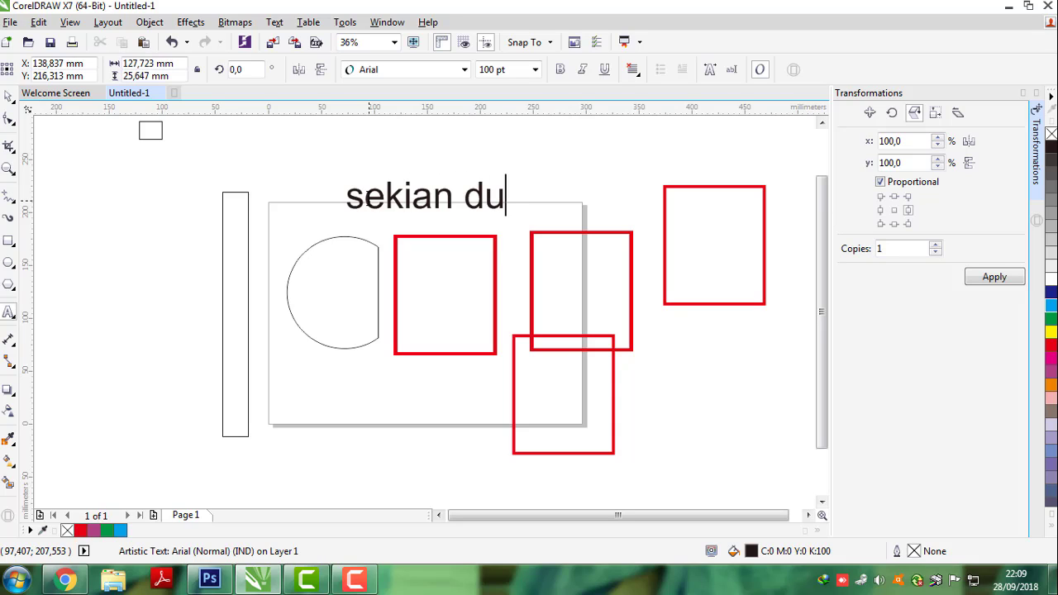
{"action": "type", "text": "lu"}
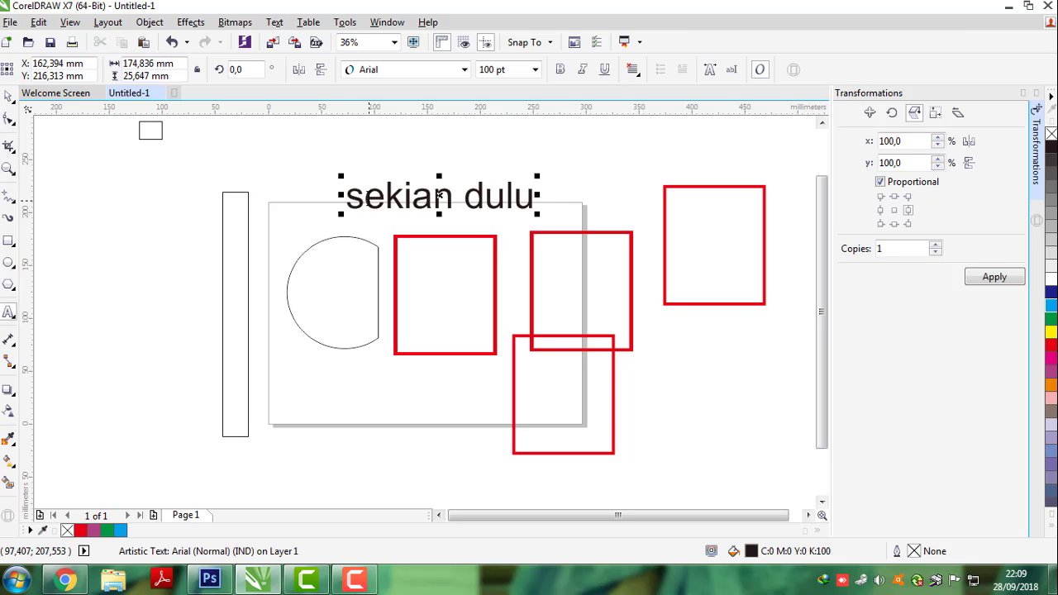
Step: Extend the artistic text to read "sekian dulu ... kenalanya" with "crd x 7" on a second line
{"action": "type", "text": " ... ken"}
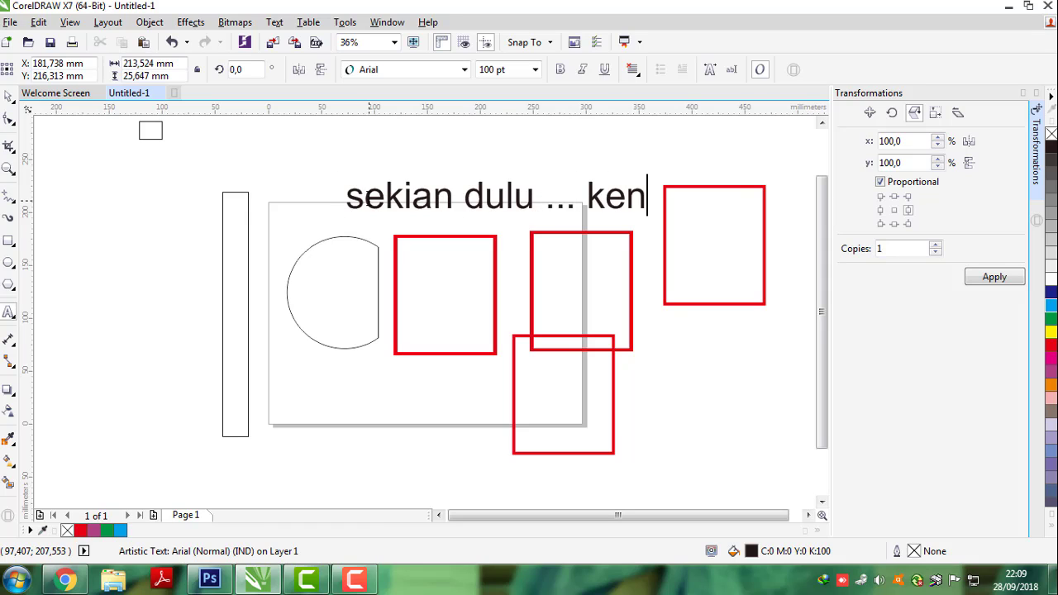
{"action": "type", "text": "alanya"}
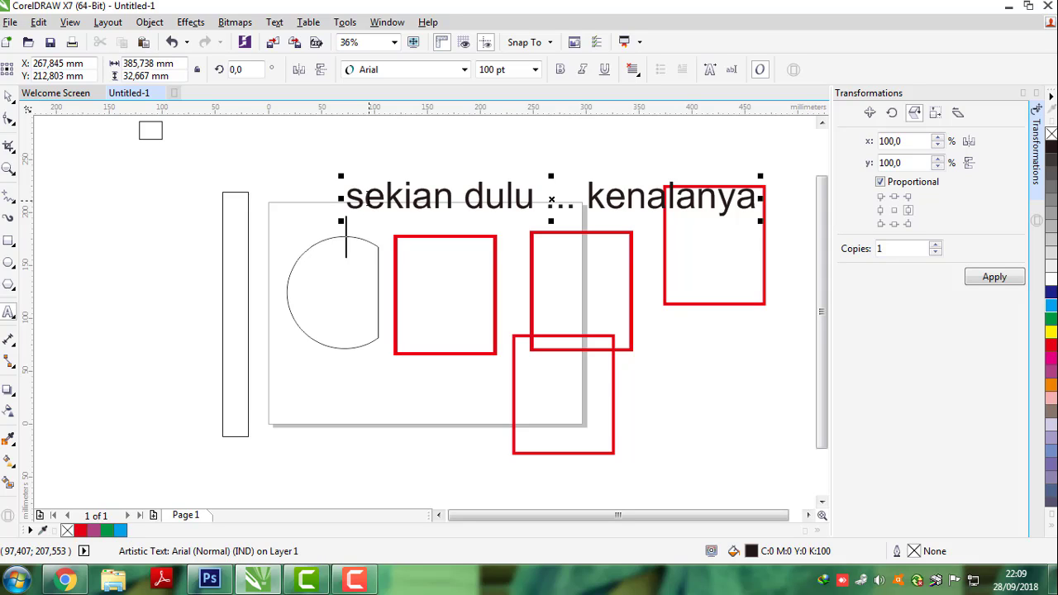
{"action": "type", "text": "cro"}
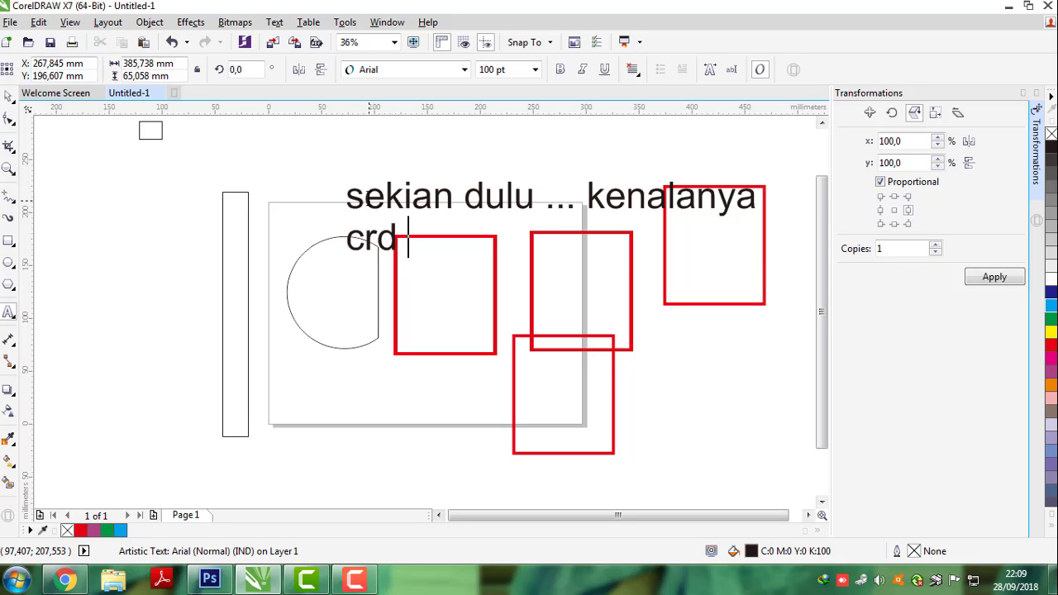
{"action": "key", "text": "BackSpace"}
{"action": "type", "text": "d x "}
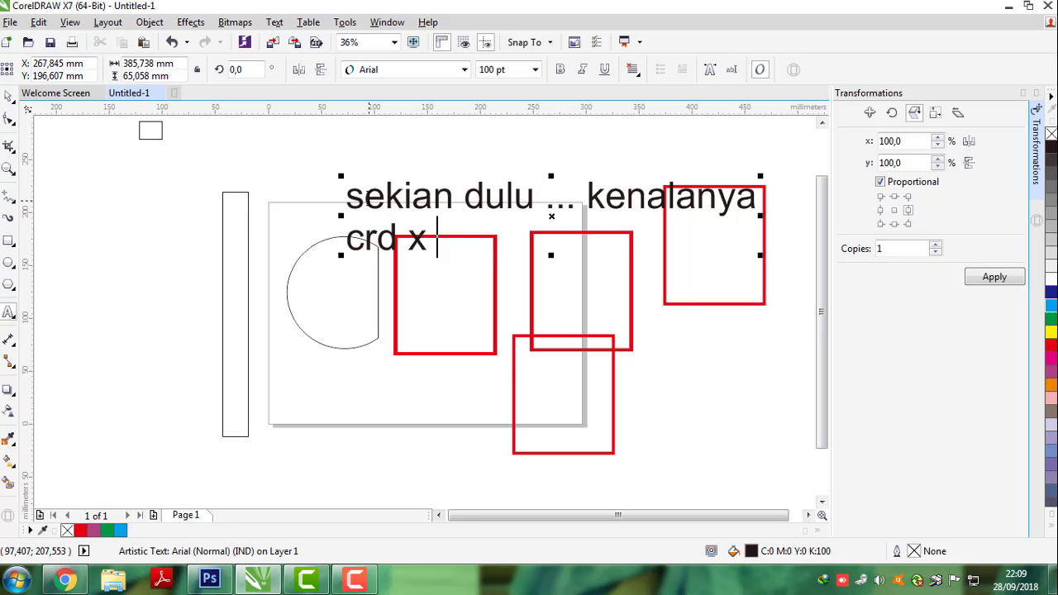
{"action": "type", "text": "7"}
Step: Colour the whole closing text red and move it up and left so it starts at the page's left edge, then deselect it
{"action": "key", "text": "ctrl+a"}
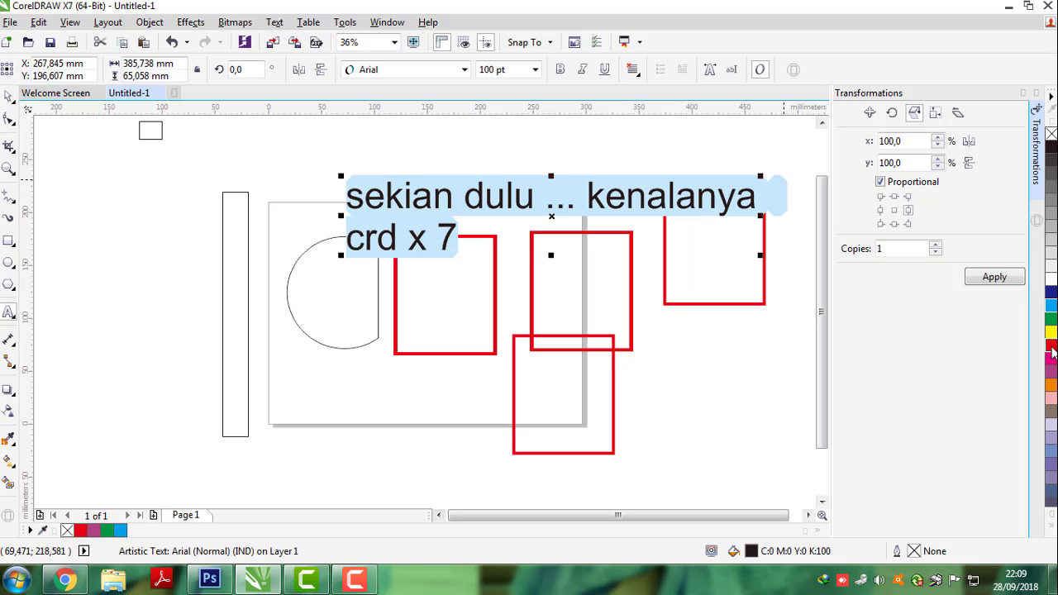
{"action": "left_click", "coordinate": [1051, 348]}
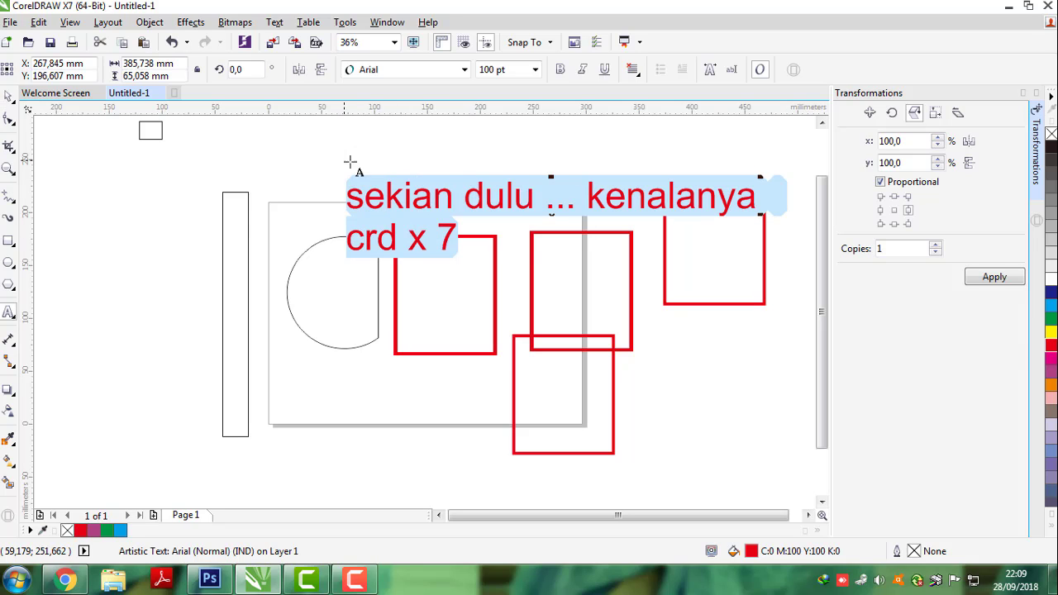
{"action": "left_click", "coordinate": [8, 96]}
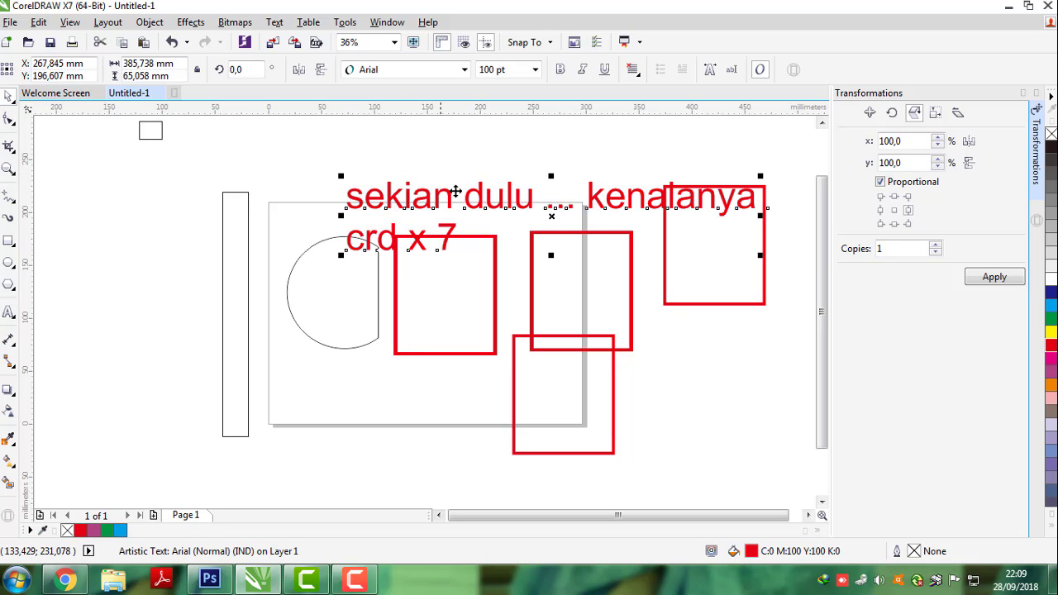
{"action": "left_click", "coordinate": [503, 208]}
{"action": "left_click_drag", "start_coordinate": [482, 208], "coordinate": [402, 169]}
{"action": "left_click", "coordinate": [294, 417]}
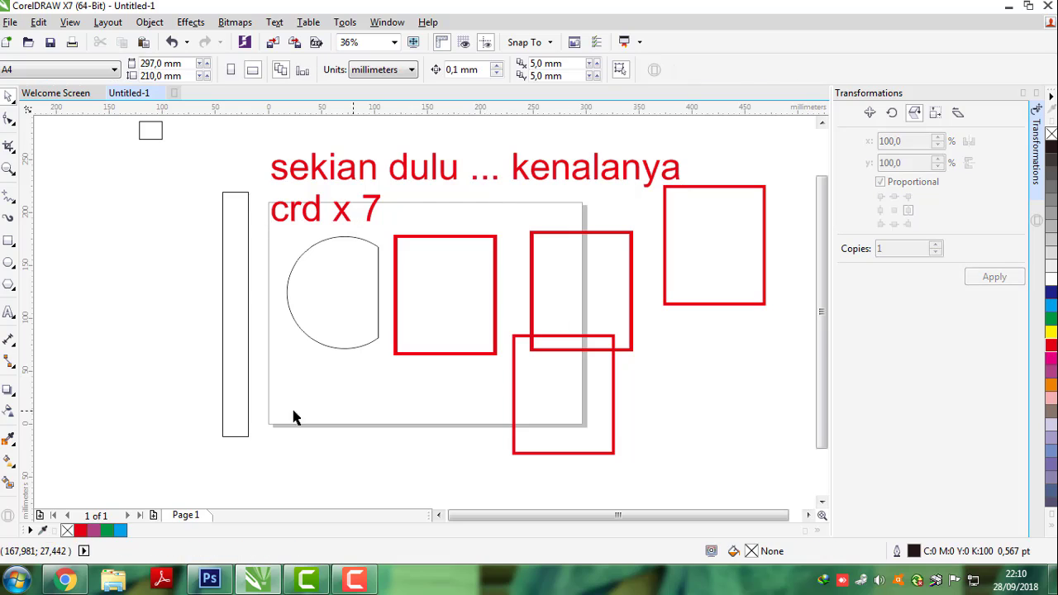
Step: Exit the program without saving the changes to Untitled-1
{"action": "left_click", "coordinate": [497, 280]}
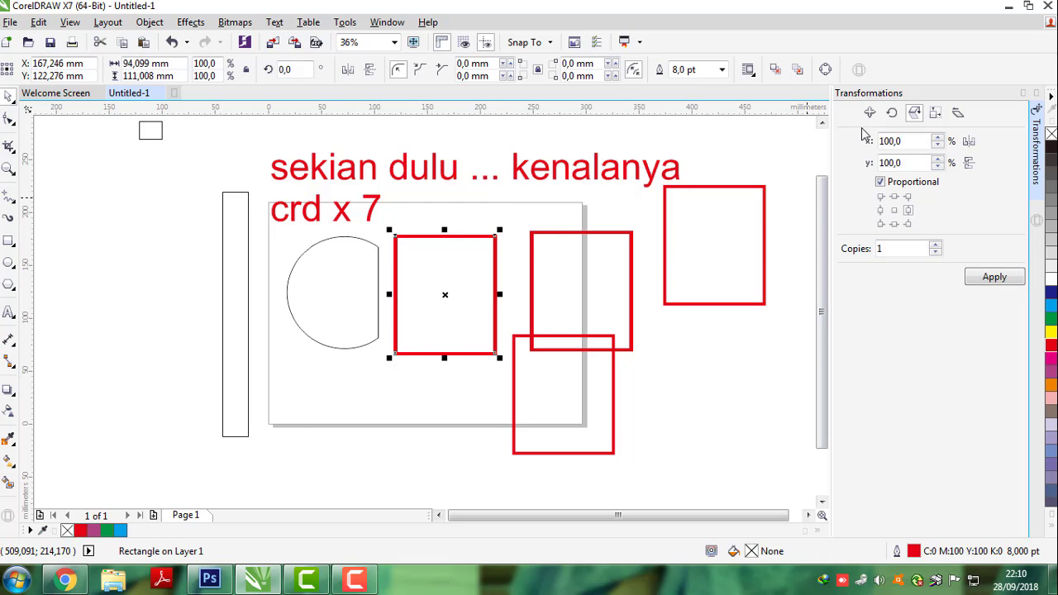
{"action": "left_click", "coordinate": [10, 22]}
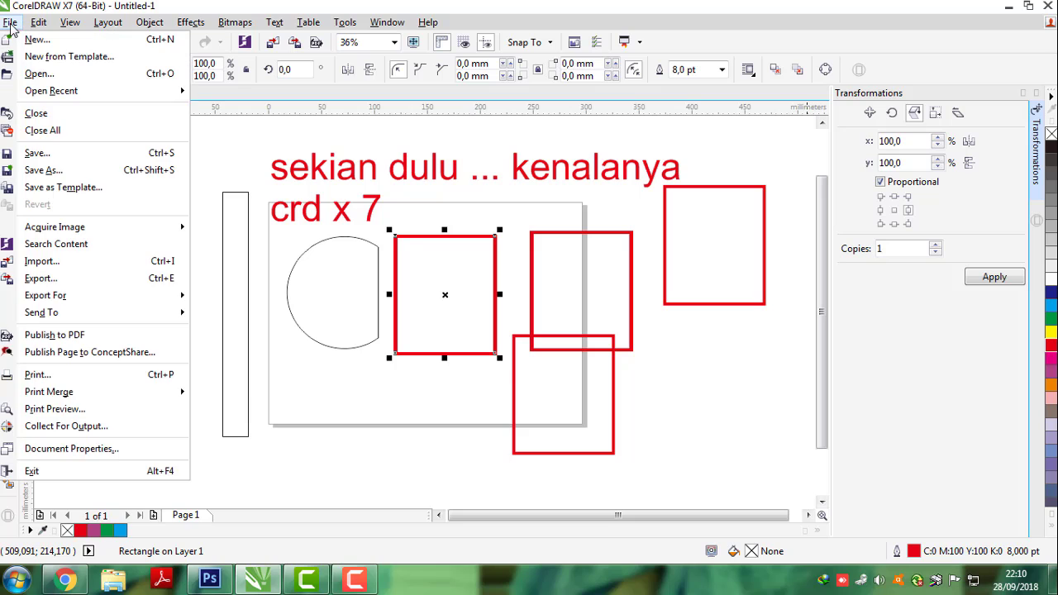
{"action": "left_click", "coordinate": [49, 471]}
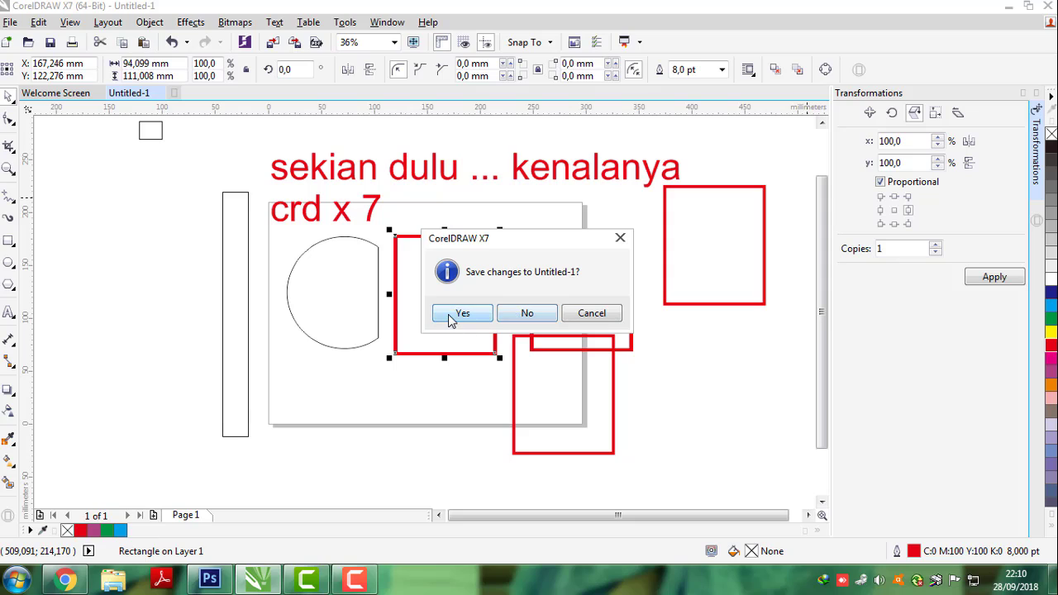
{"action": "left_click", "coordinate": [521, 316]}
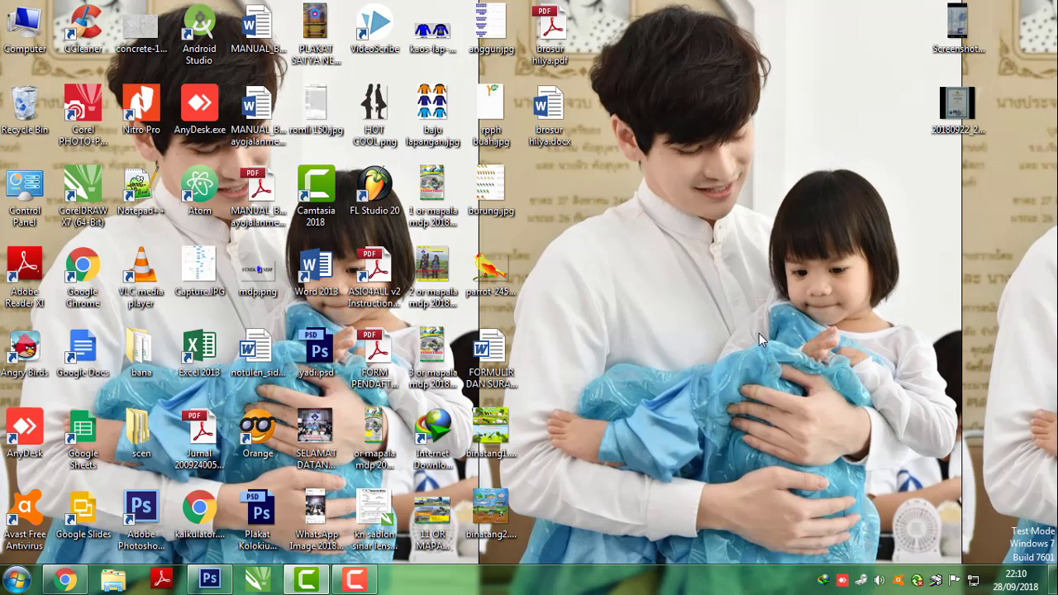
{"action": "left_click", "coordinate": [372, 588]}
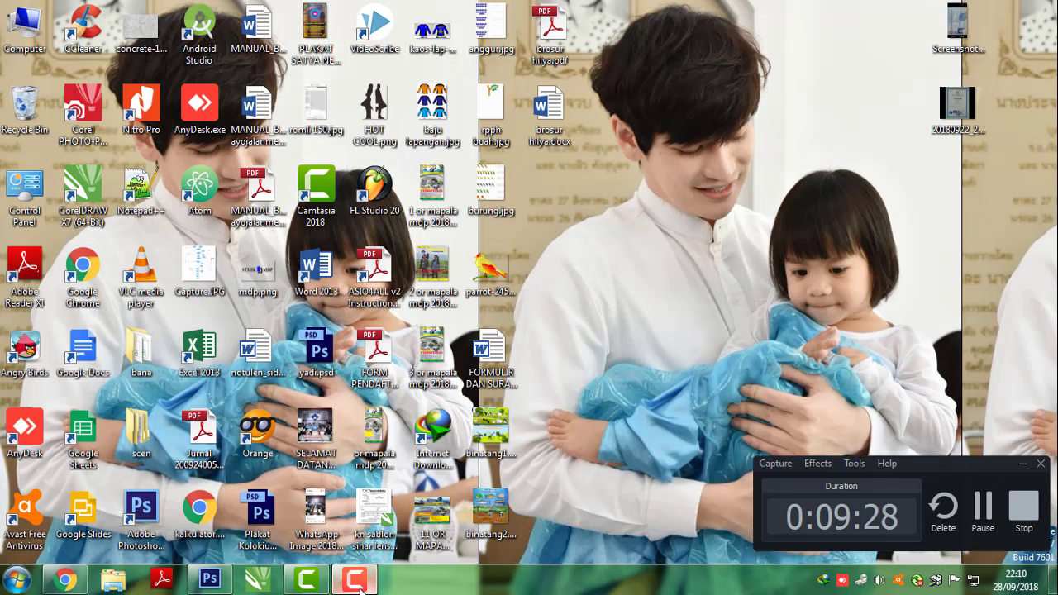